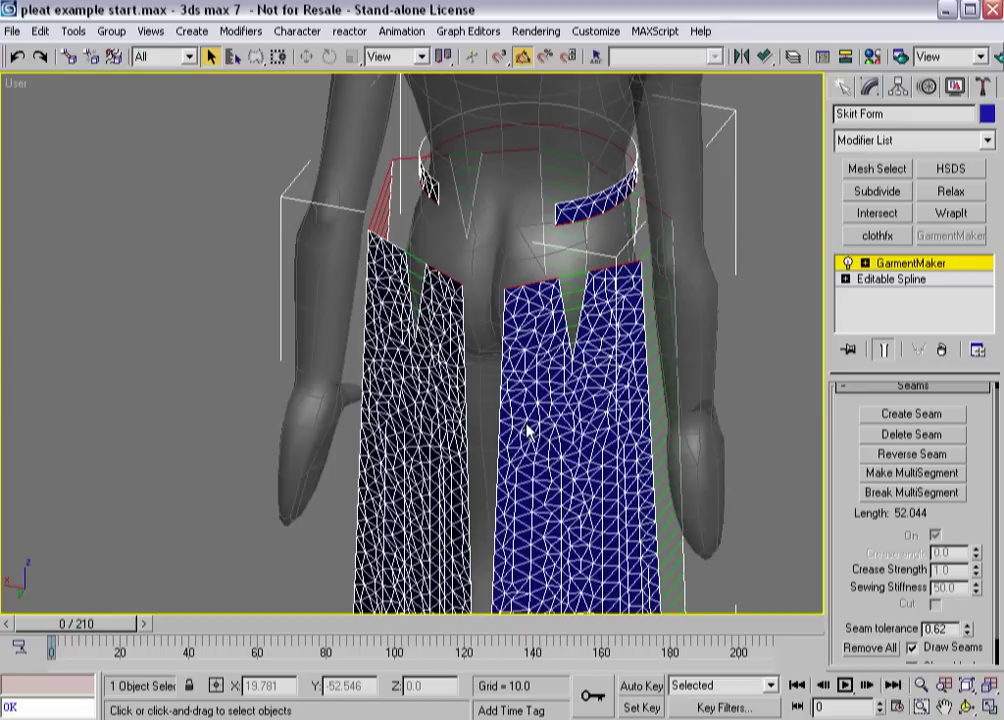
- Seam the waistband's open back ends together and try to seam its lower edge to the skirt panels' top edges
{"action": "left_click", "coordinate": [557, 220]}
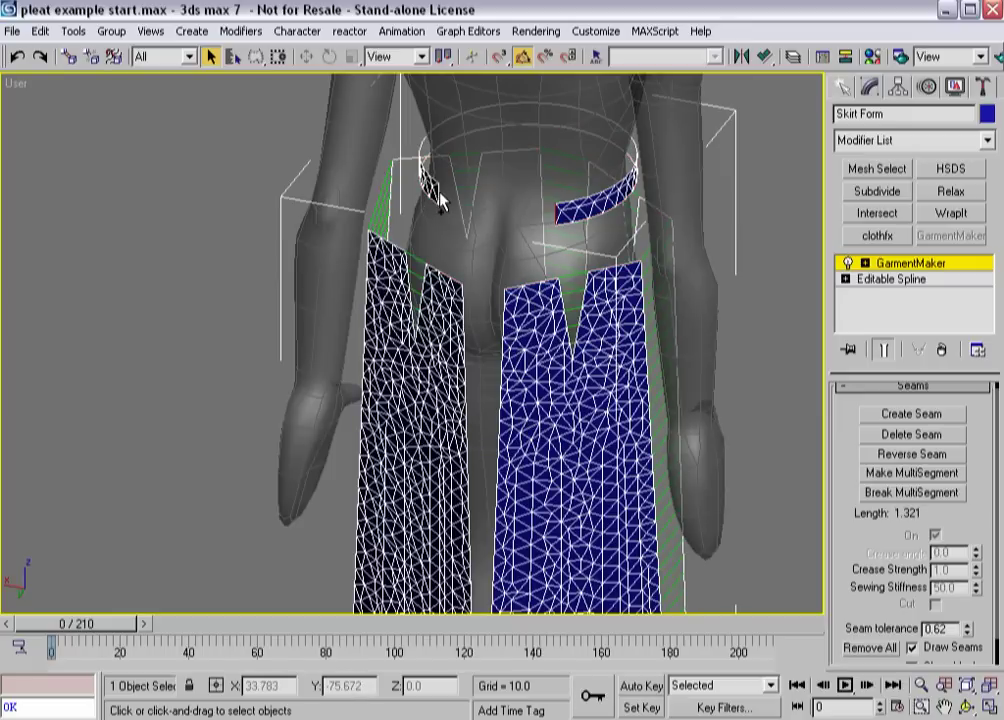
{"action": "left_click", "coordinate": [887, 416]}
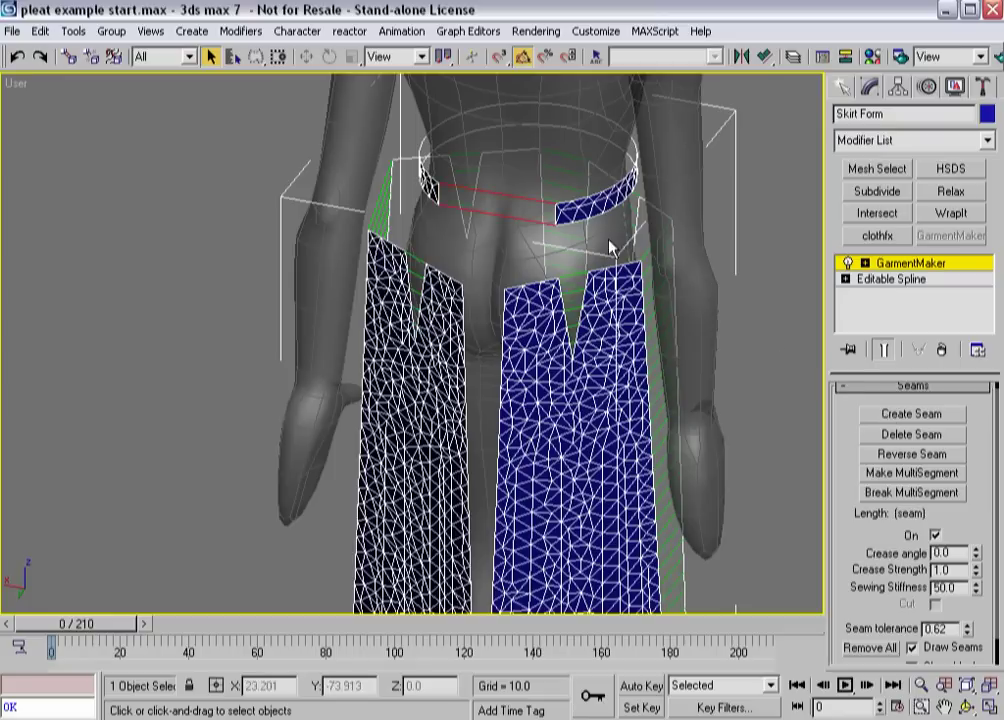
{"action": "left_click", "coordinate": [636, 314]}
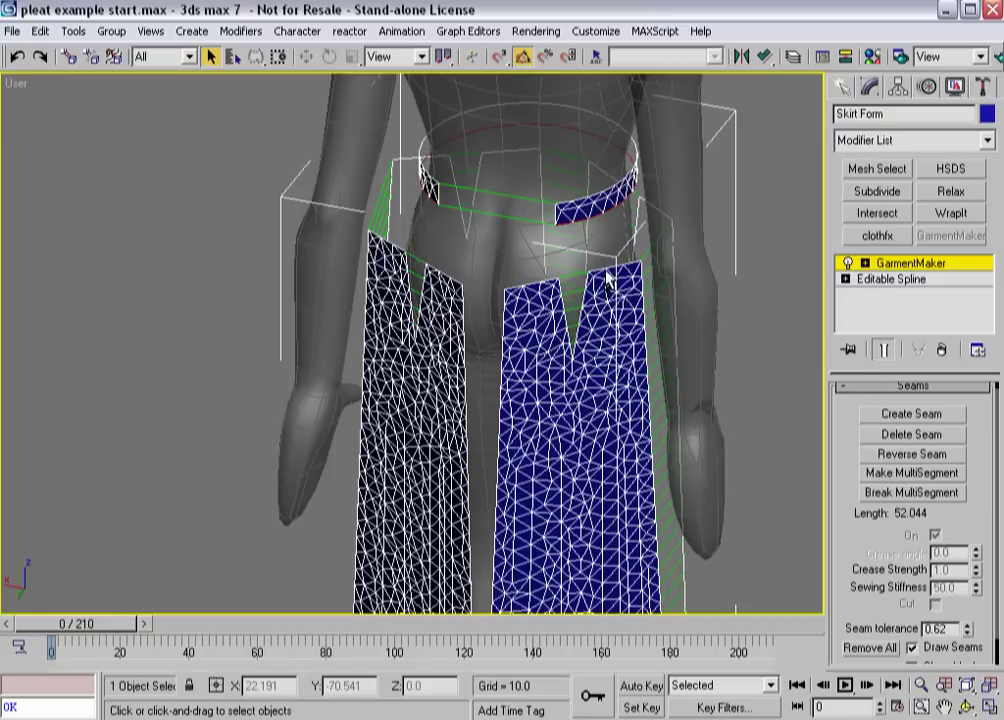
{"action": "left_click", "coordinate": [875, 413]}
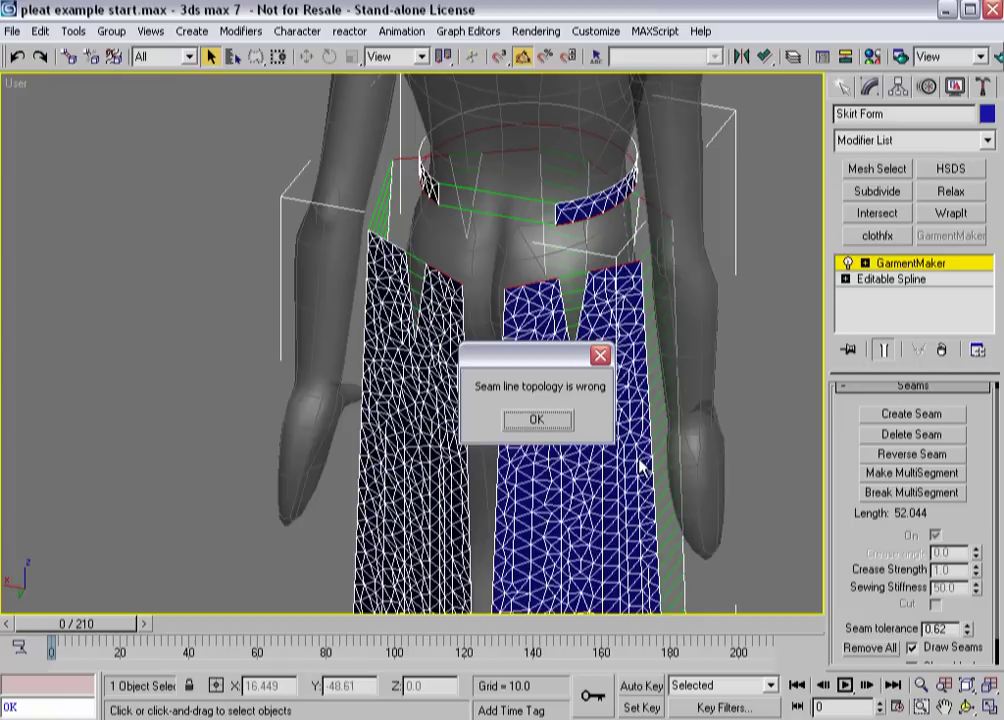
{"action": "left_click", "coordinate": [537, 421]}
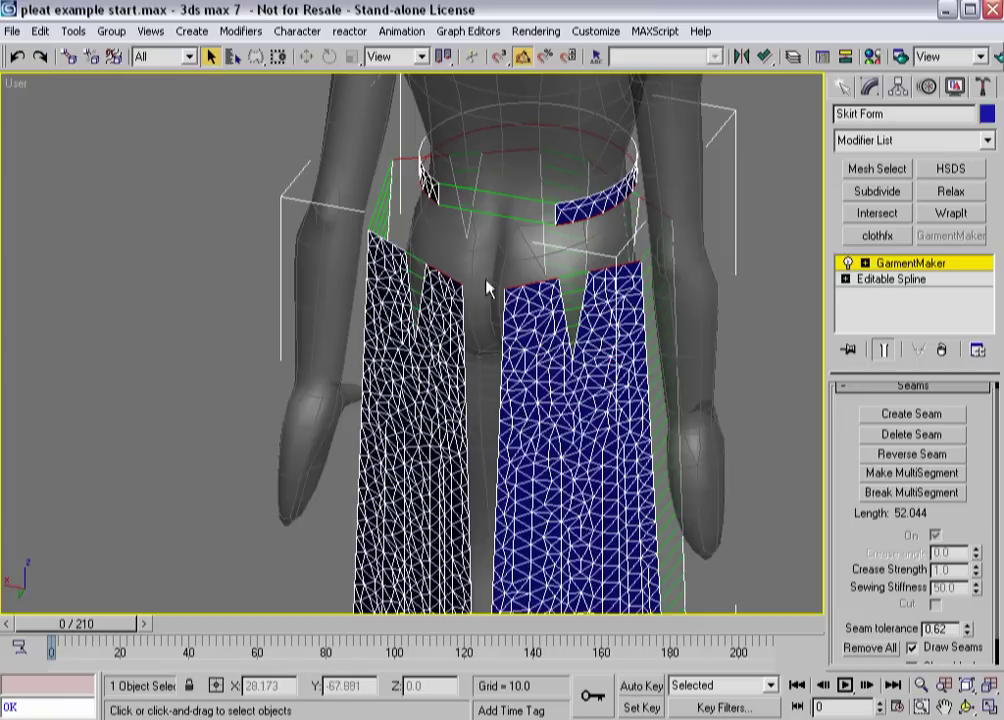
- Delete the seam joining the waistband's open back ends
{"action": "left_click", "coordinate": [503, 219]}
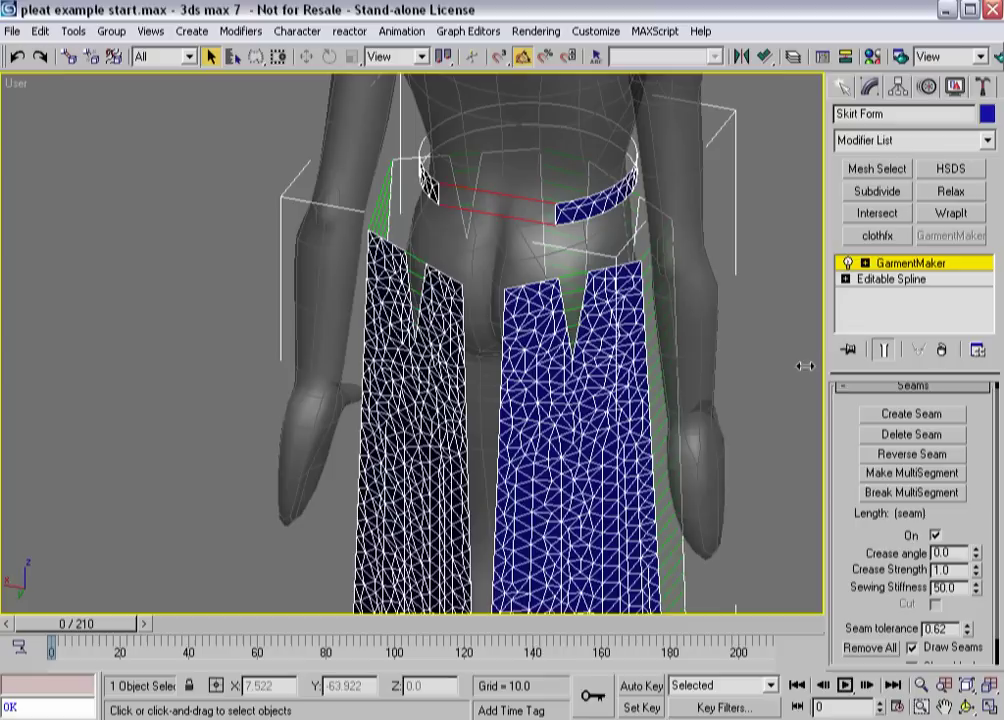
{"action": "left_click", "coordinate": [878, 436]}
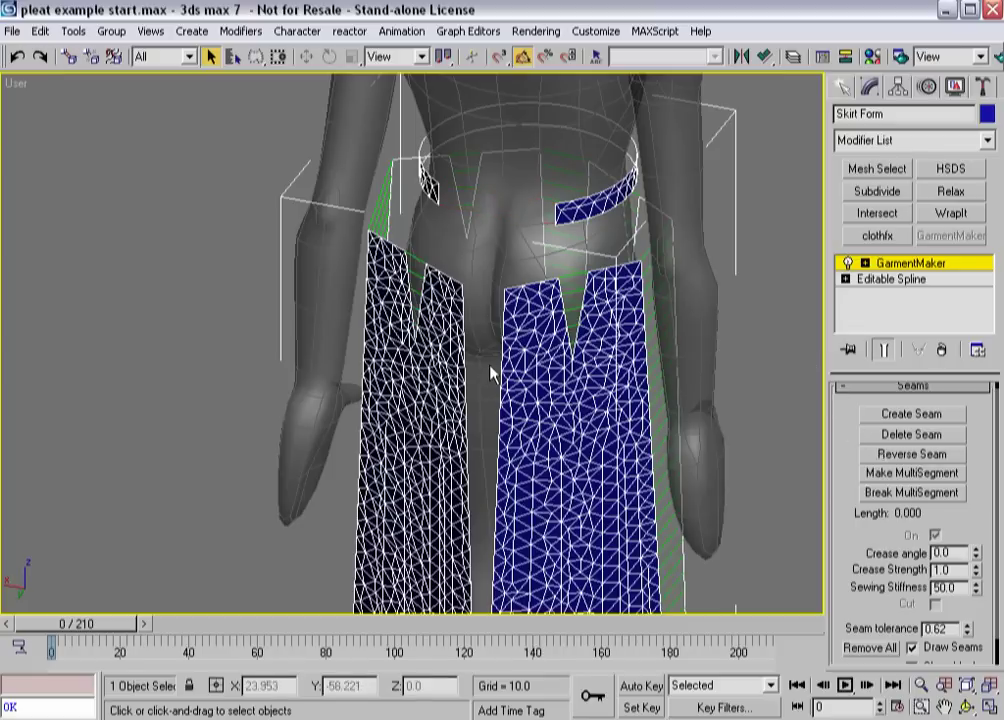
- Break the multisegment that runs along the top edges of the skirt panels
{"action": "middle_click_drag", "start_coordinate": [424, 400], "coordinate": [522, 311], "text": "alt"}
{"action": "left_click", "coordinate": [601, 248]}
{"action": "left_click", "coordinate": [489, 268]}
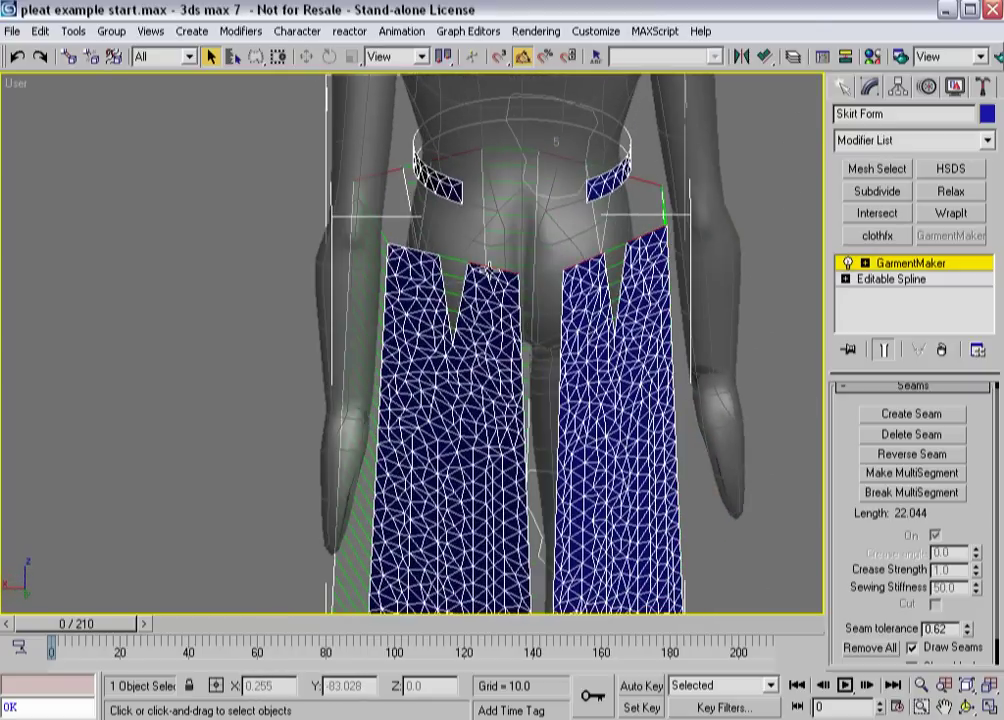
{"action": "middle_click_drag", "start_coordinate": [471, 287], "coordinate": [467, 305], "text": "alt"}
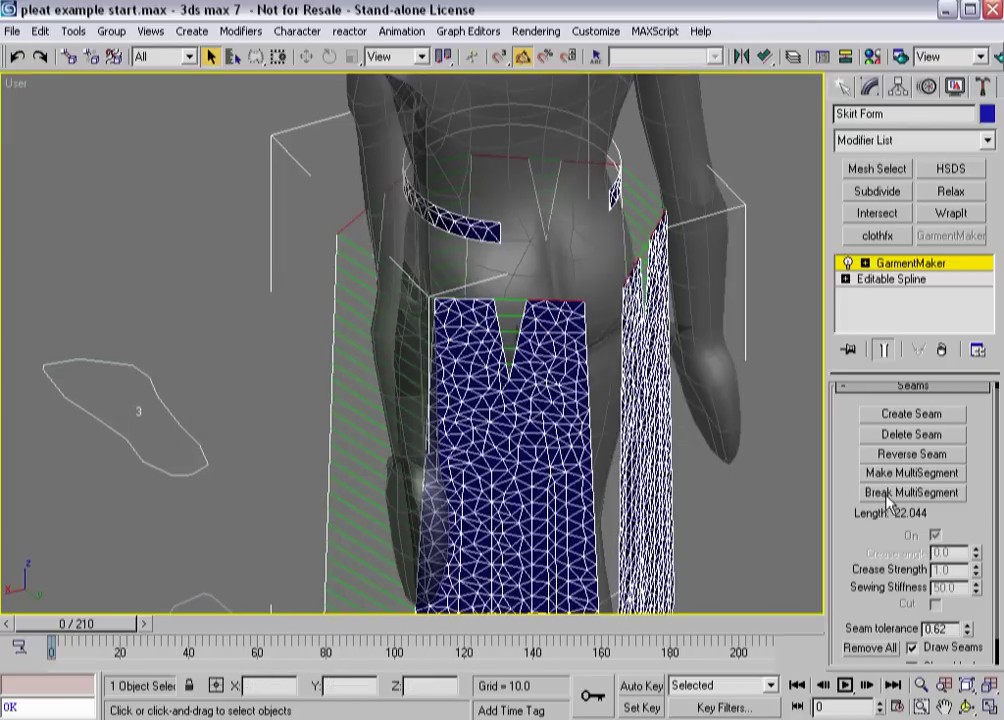
- Select every top edge segment around the skirt panels, excluding the darts, and combine them into one multisegment
{"action": "left_click", "coordinate": [552, 302]}
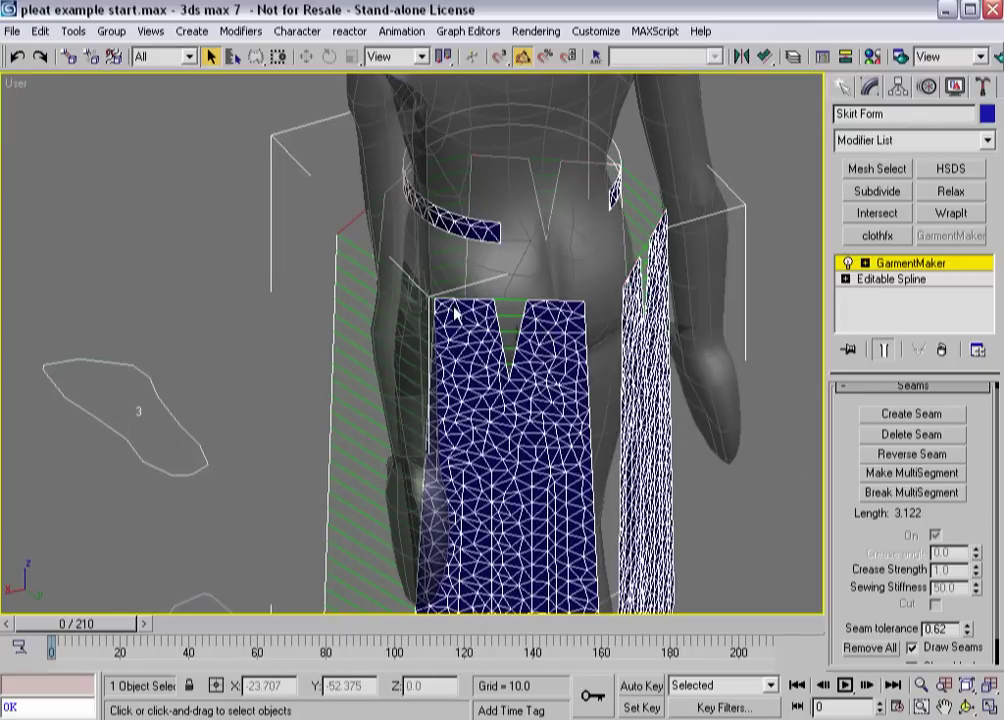
{"action": "left_click", "coordinate": [456, 312]}
{"action": "left_click", "coordinate": [559, 300], "text": "ctrl"}
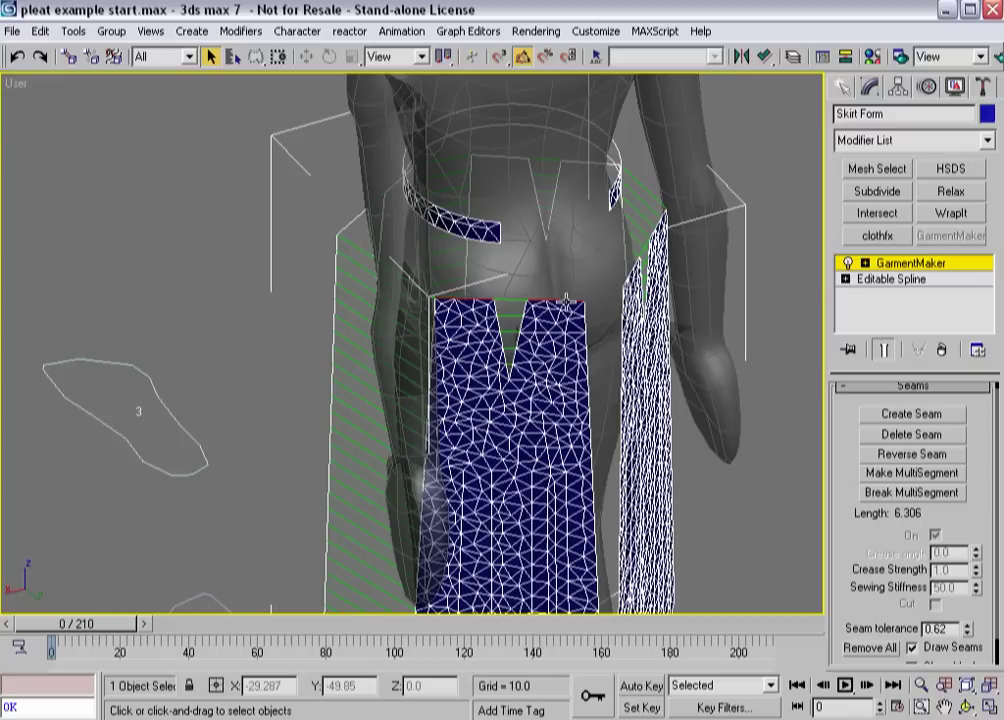
{"action": "left_click", "coordinate": [632, 272], "text": "ctrl"}
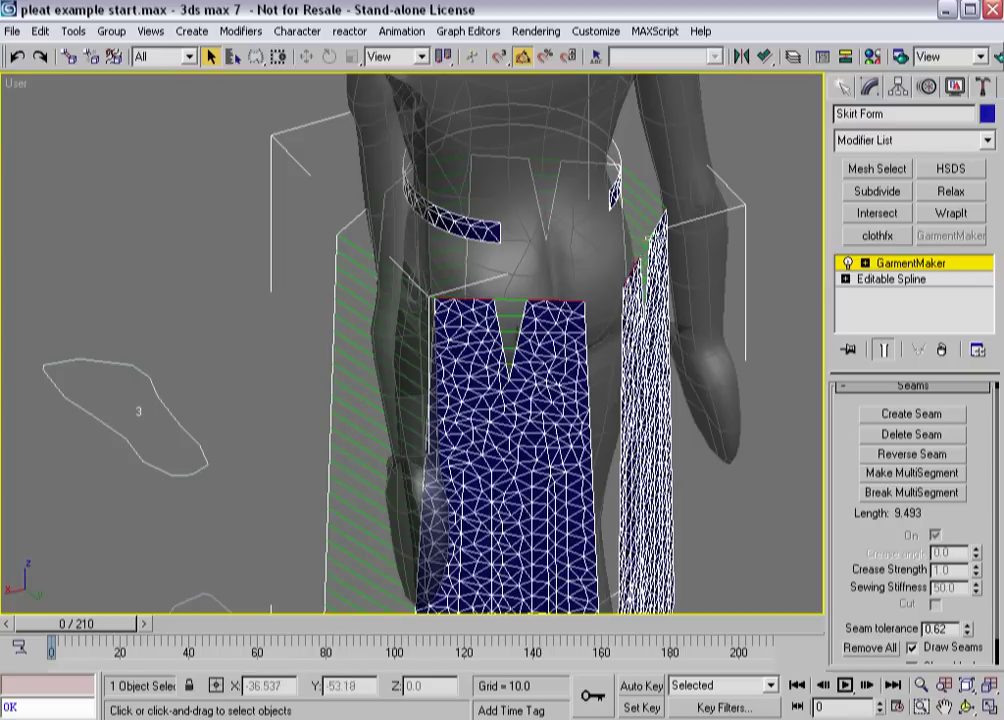
{"action": "left_click", "coordinate": [645, 252], "text": "ctrl"}
{"action": "middle_click_drag", "start_coordinate": [632, 268], "coordinate": [412, 294], "text": "alt"}
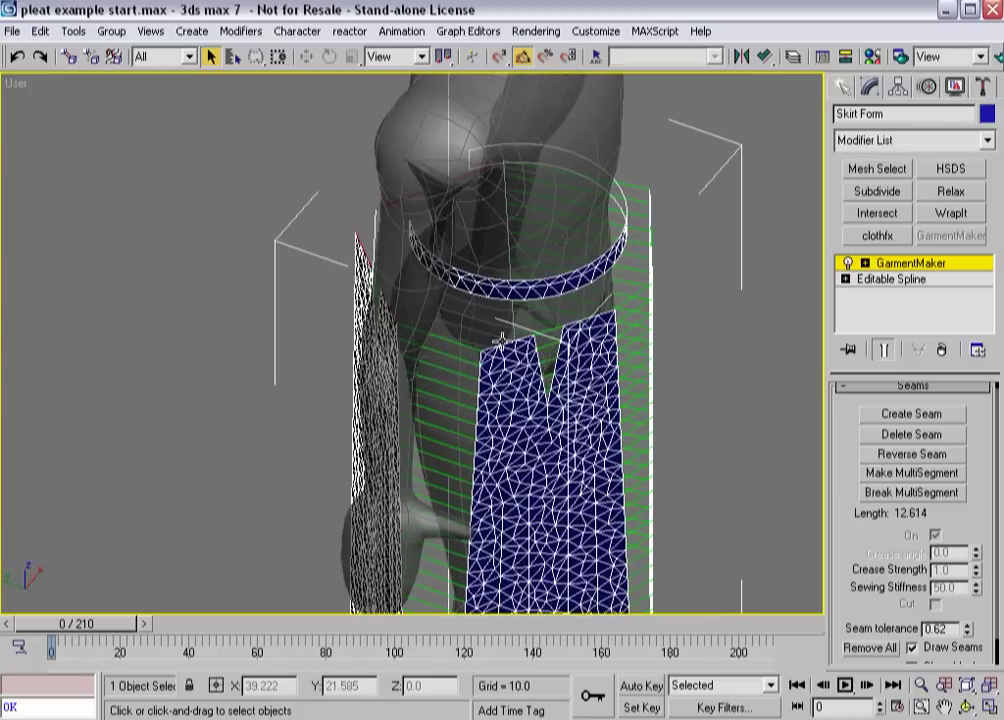
{"action": "left_click", "coordinate": [578, 341], "text": "ctrl"}
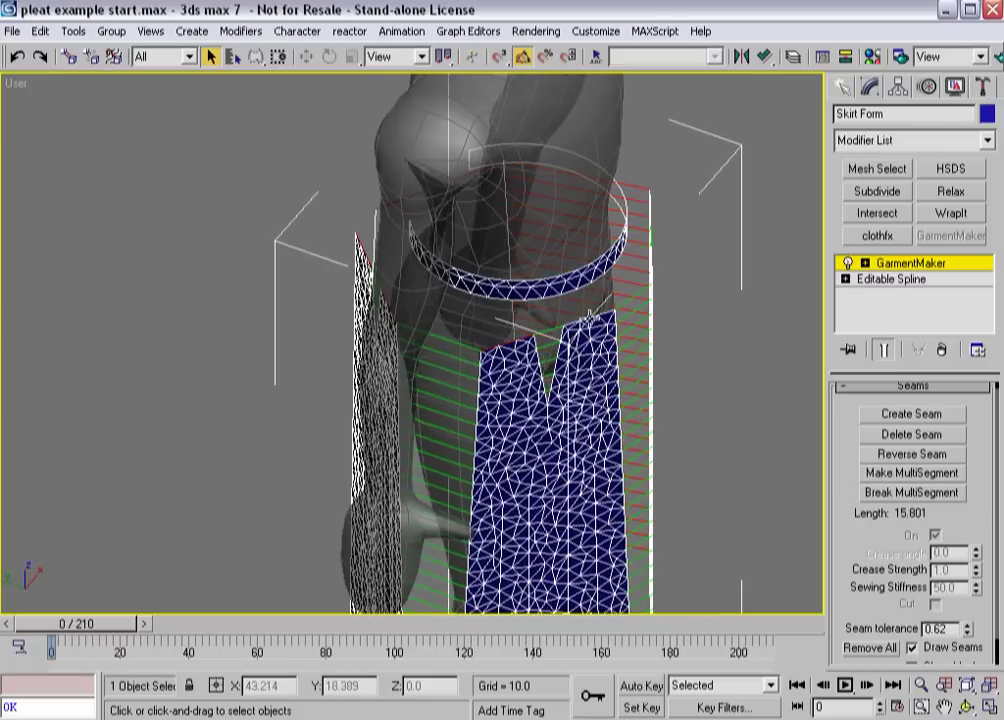
{"action": "mouse_move", "coordinate": [724, 333]}
{"action": "middle_mouse_down"}
{"action": "mouse_move", "coordinate": [519, 338]}
{"action": "mouse_move", "coordinate": [538, 340]}
{"action": "mouse_move", "coordinate": [407, 328]}
{"action": "middle_mouse_up"}
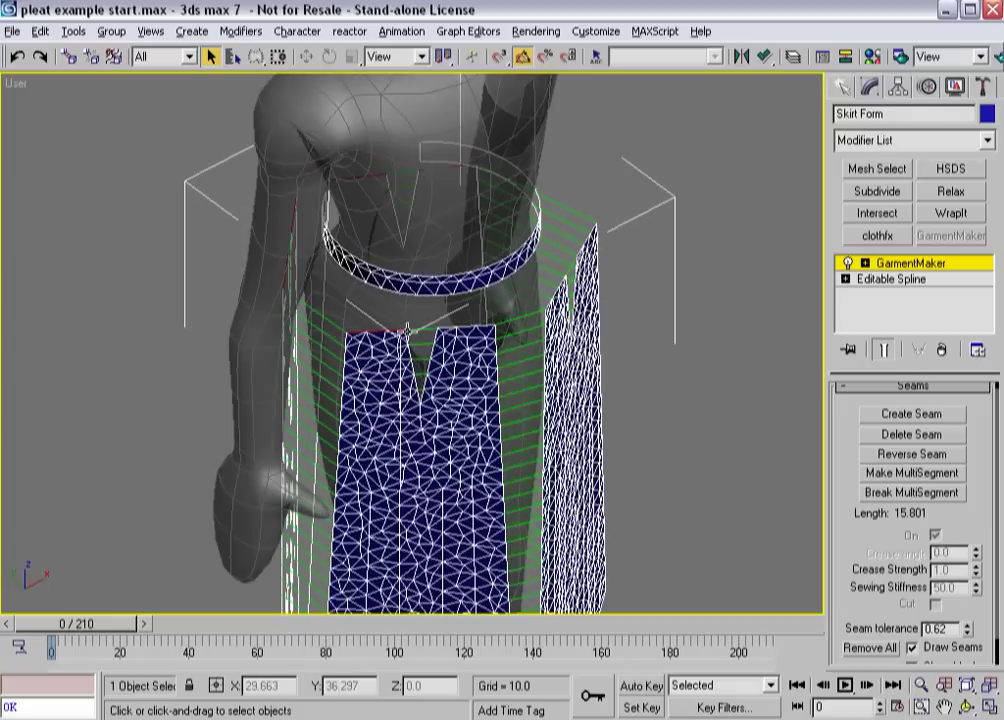
{"action": "left_click", "coordinate": [453, 325]}
{"action": "middle_click_drag", "start_coordinate": [472, 350], "coordinate": [363, 347], "text": "alt"}
{"action": "left_click", "coordinate": [444, 323]}
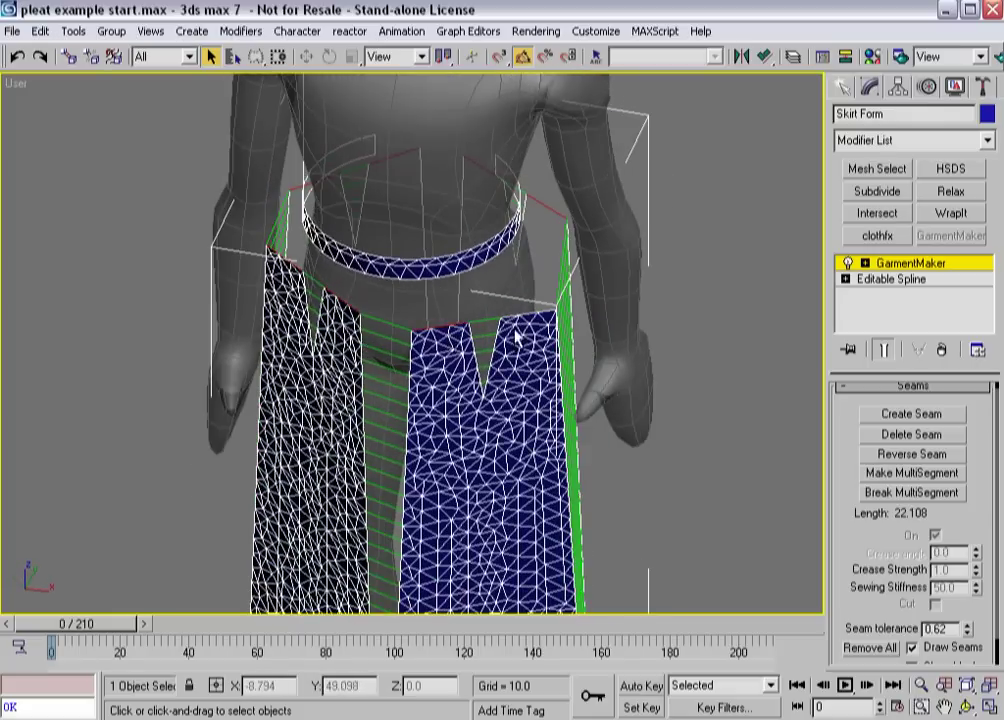
{"action": "left_click", "coordinate": [412, 256]}
{"action": "middle_click_drag", "start_coordinate": [412, 262], "coordinate": [196, 343], "text": "alt"}
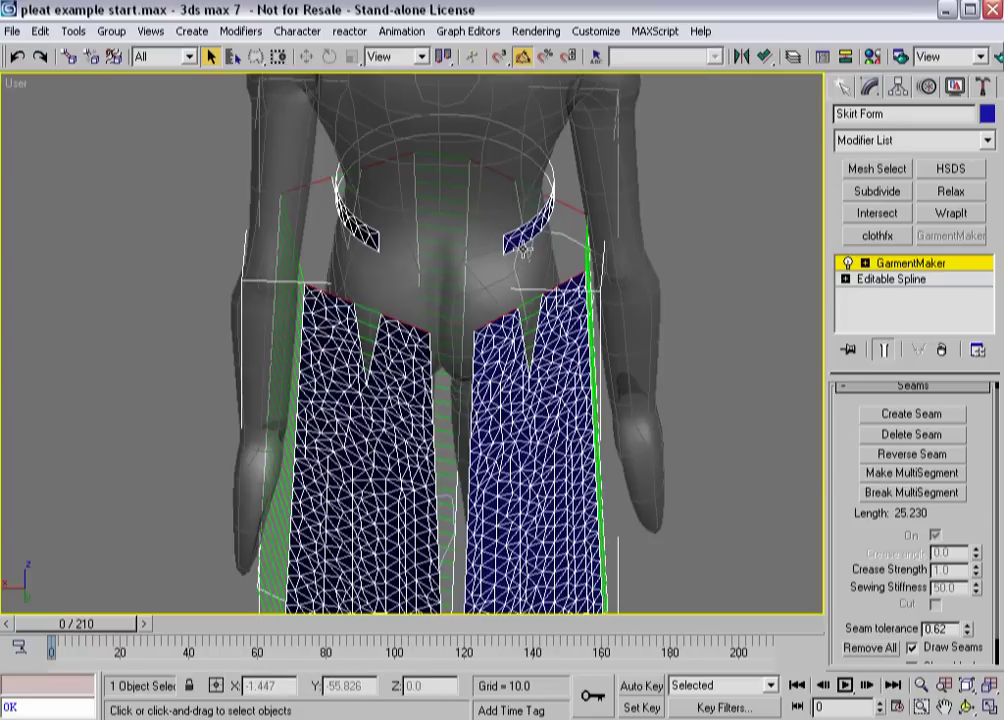
- Create a seam between the waistband's lower edge and the panels' combined top edge, and reverse the seam direction
{"action": "left_click", "coordinate": [523, 264]}
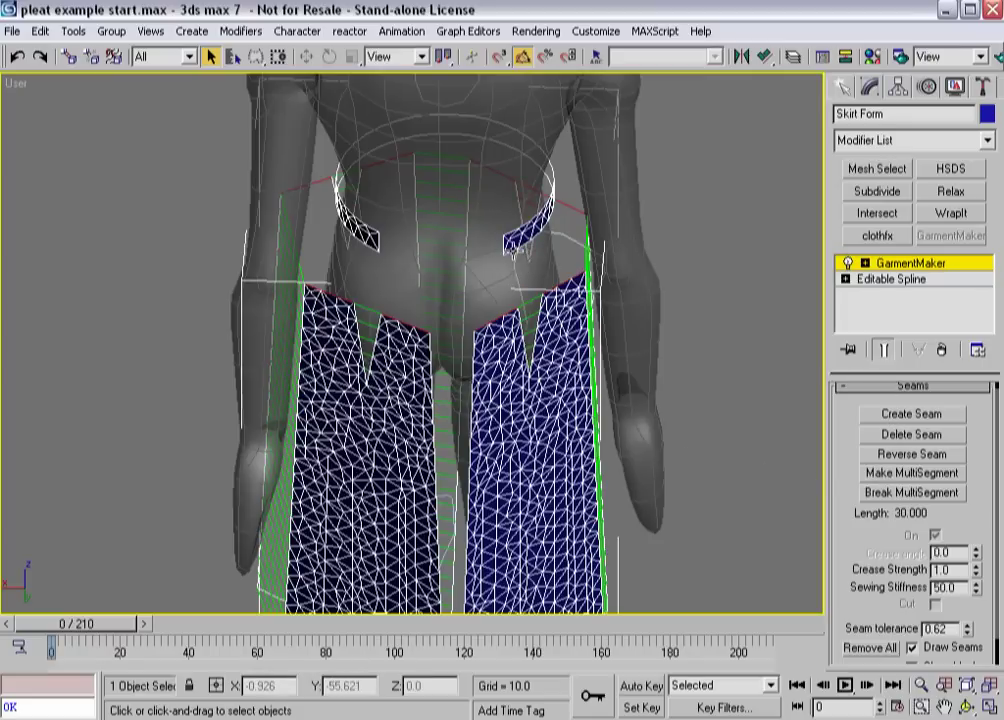
{"action": "left_click", "coordinate": [492, 317], "text": "ctrl"}
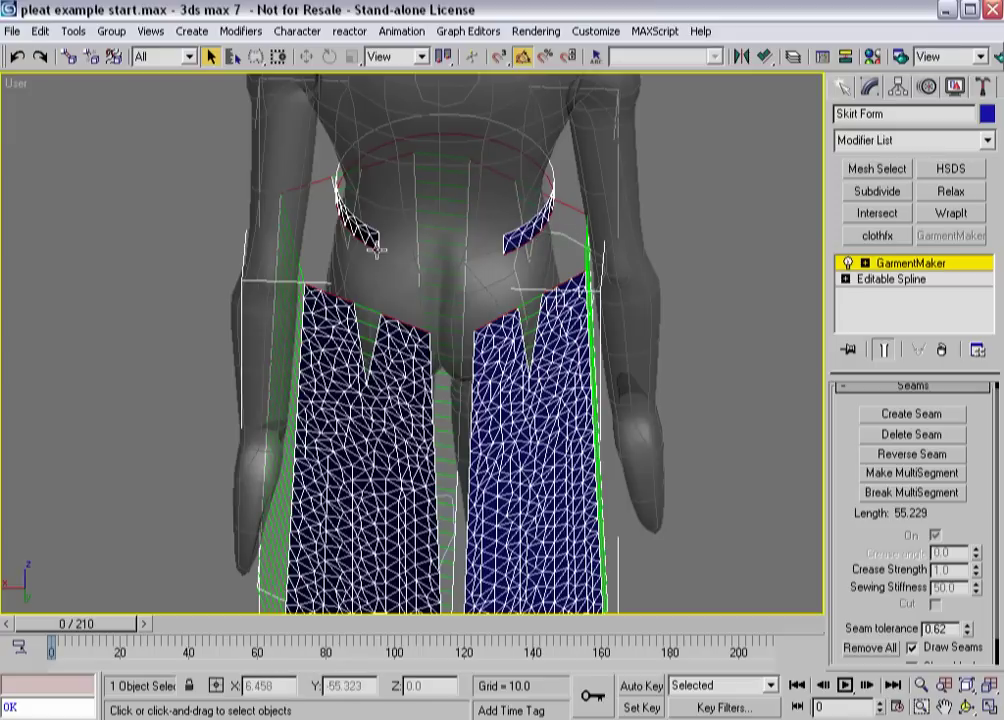
{"action": "left_click", "coordinate": [905, 414]}
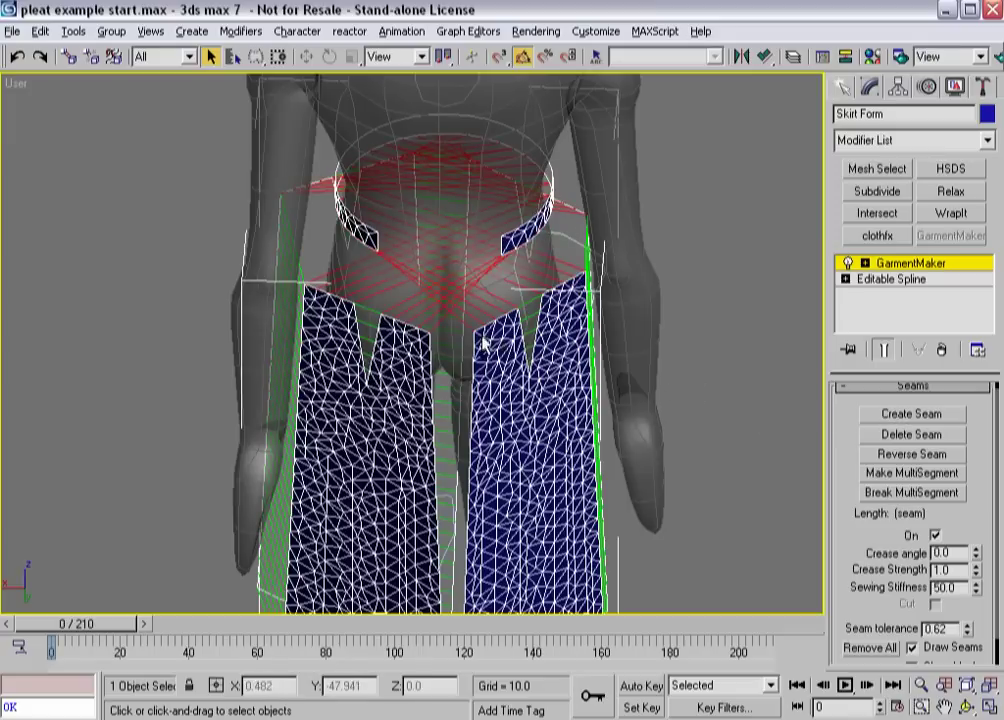
{"action": "mouse_move", "coordinate": [482, 336]}
{"action": "middle_mouse_down", "text": "alt"}
{"action": "mouse_move", "coordinate": [423, 311]}
{"action": "mouse_move", "coordinate": [381, 312]}
{"action": "mouse_move", "coordinate": [495, 320]}
{"action": "middle_mouse_up", "text": "alt"}
{"action": "left_click", "coordinate": [901, 456]}
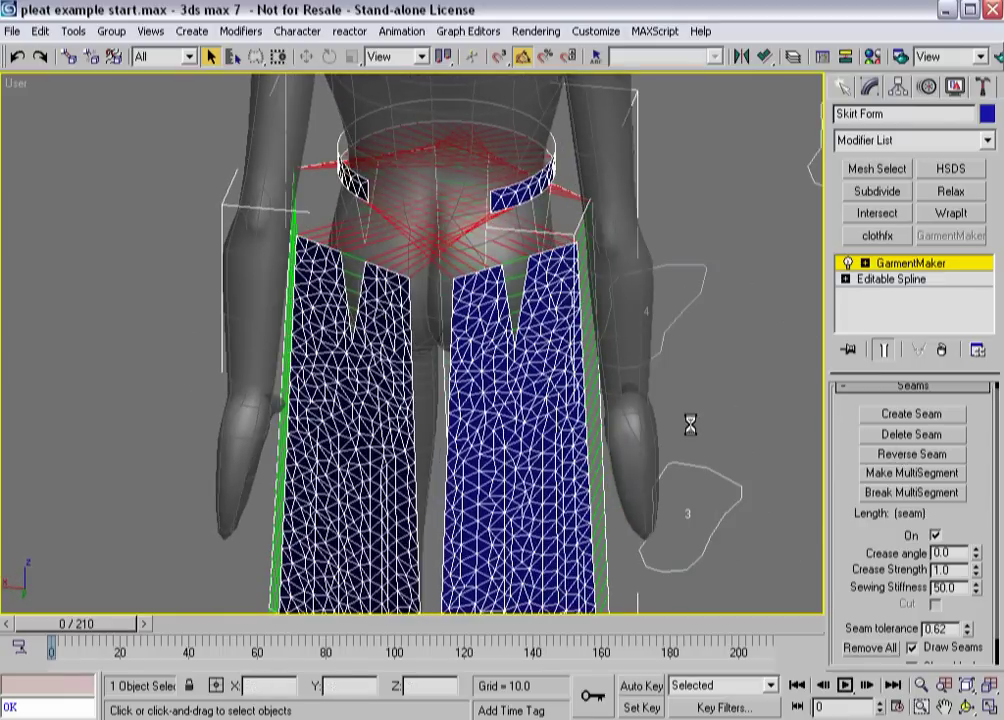
{"action": "middle_click_drag", "start_coordinate": [500, 378], "coordinate": [471, 190], "text": "alt"}
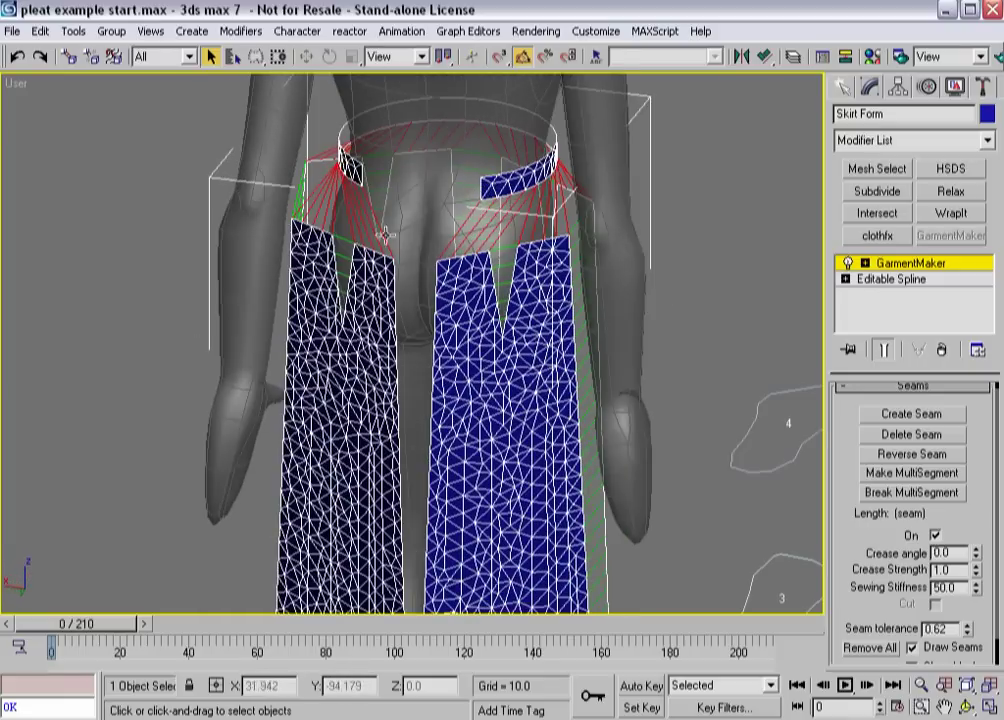
- Create a seam between the facing vertical edges of the two back skirt panels
{"action": "left_click", "coordinate": [432, 383]}
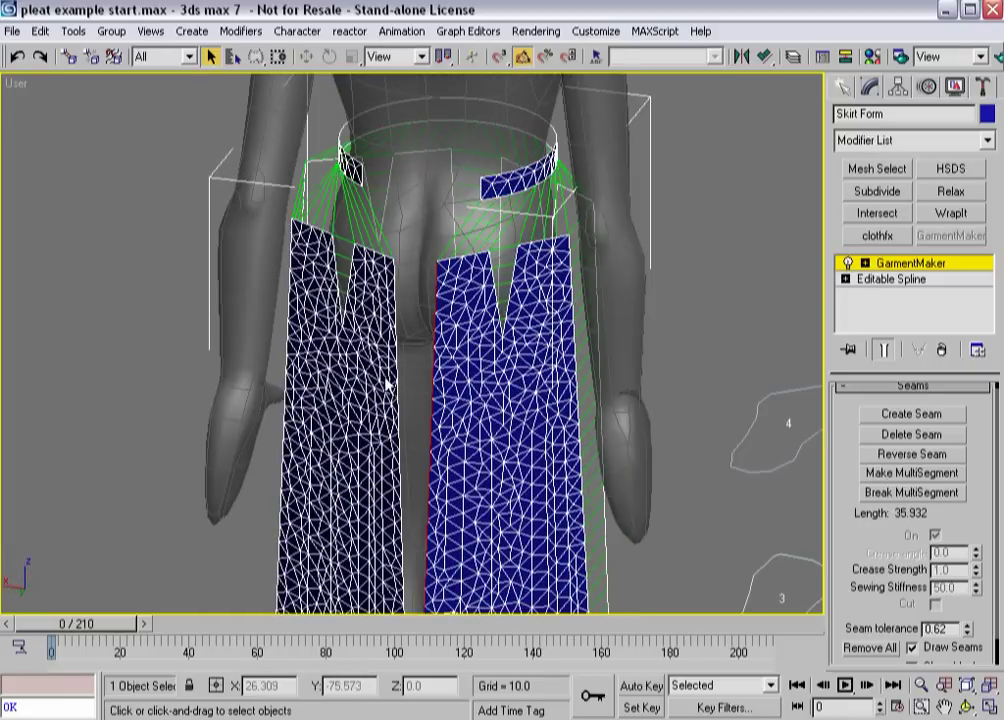
{"action": "left_click", "coordinate": [400, 375]}
{"action": "left_click", "coordinate": [421, 419]}
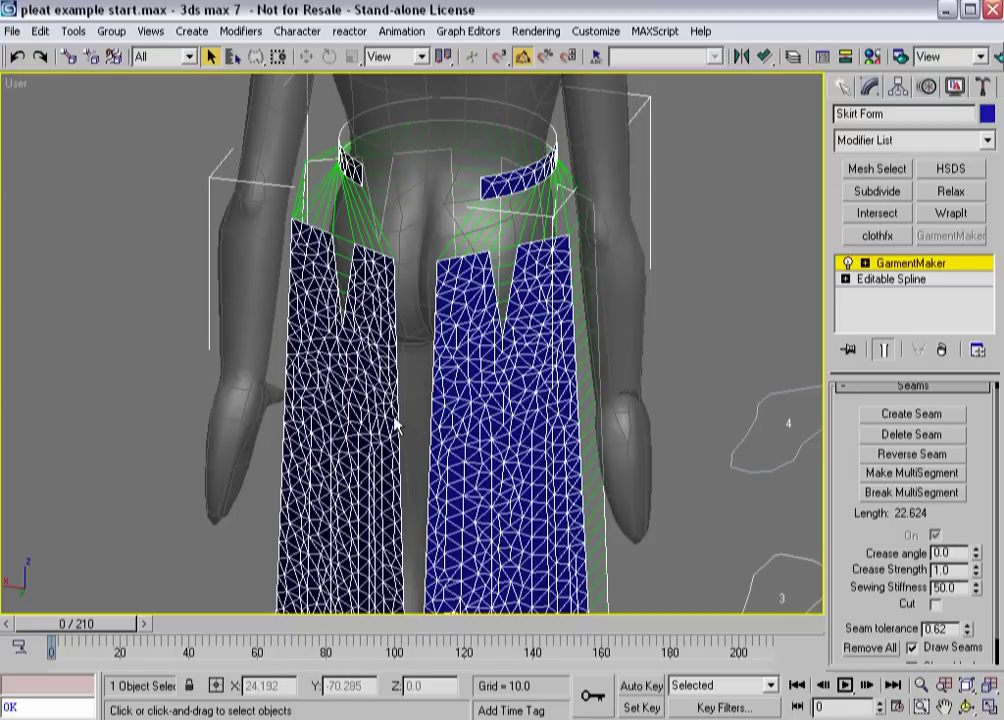
{"action": "left_click", "coordinate": [398, 415]}
{"action": "left_click", "coordinate": [401, 418]}
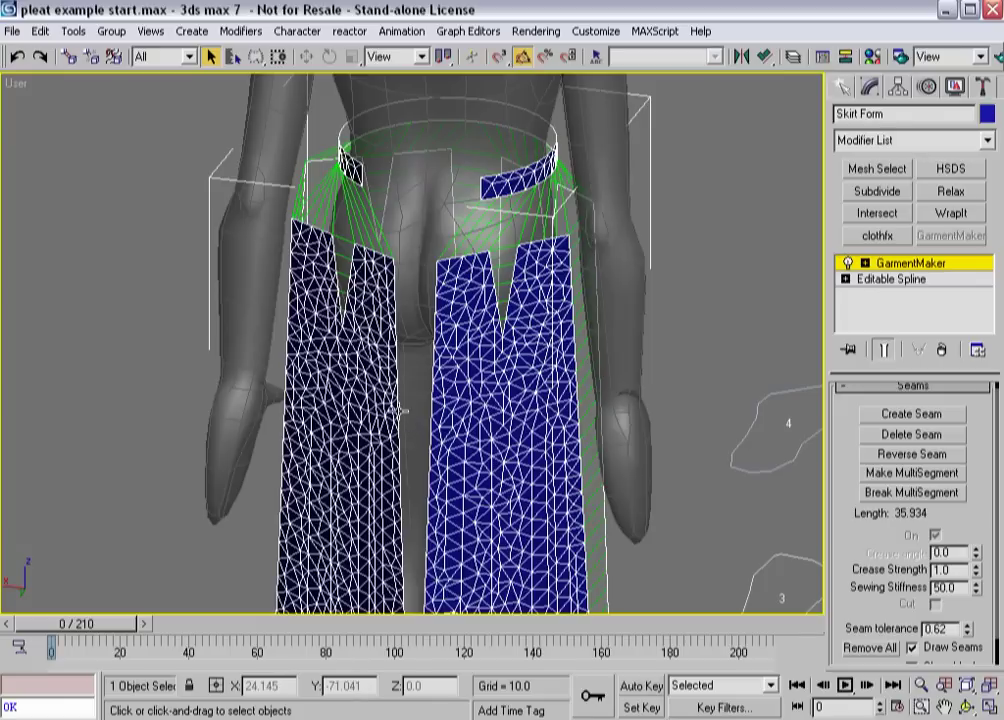
{"action": "left_click", "coordinate": [436, 418], "text": "ctrl"}
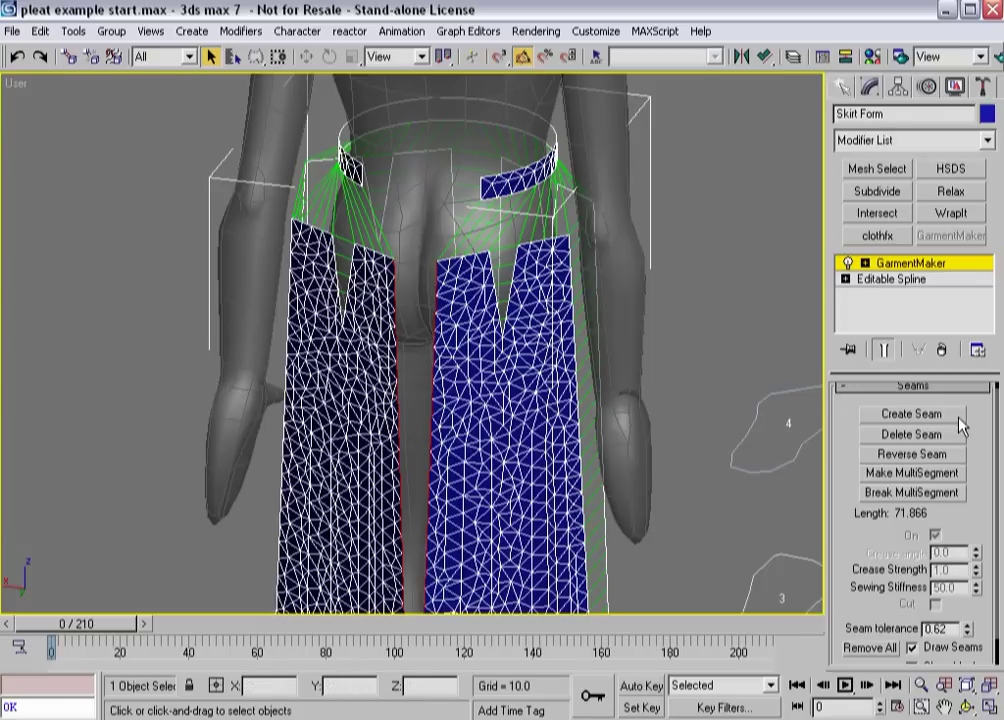
{"action": "left_click", "coordinate": [911, 413]}
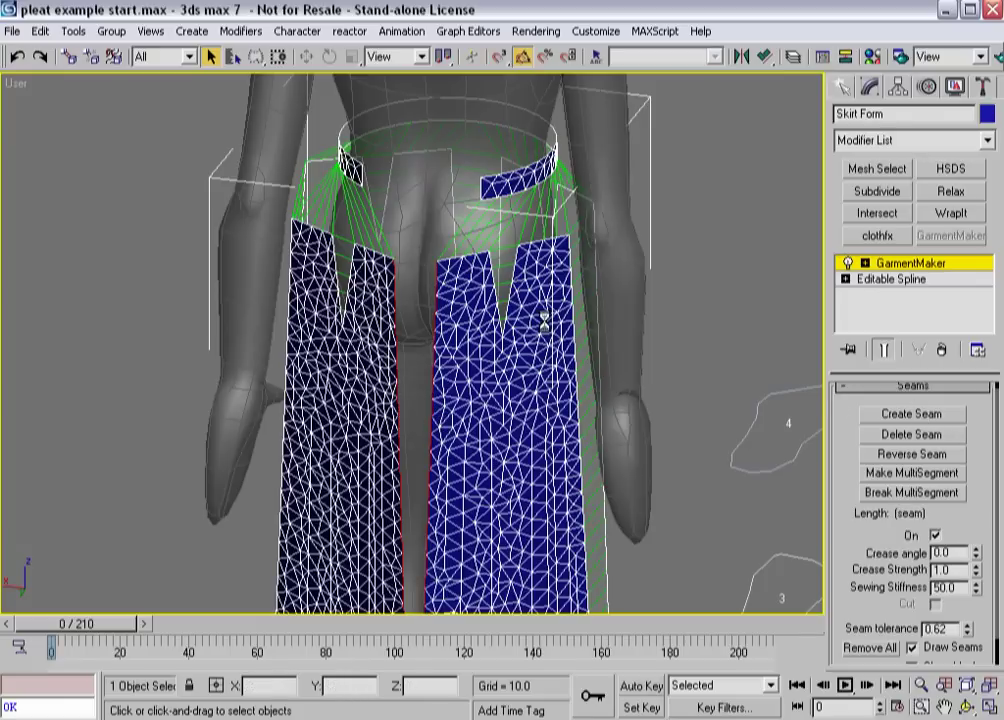
- Create a seam between the waistband's two short back ends and return to the GarmentMaker object level
{"action": "left_click", "coordinate": [481, 190]}
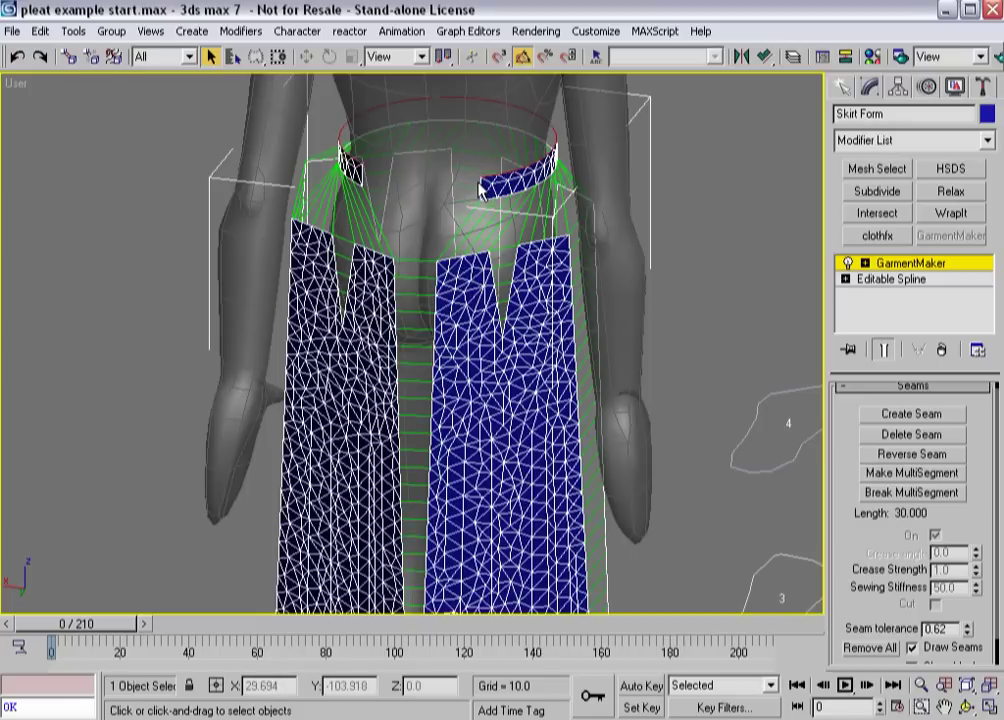
{"action": "left_click", "coordinate": [480, 194]}
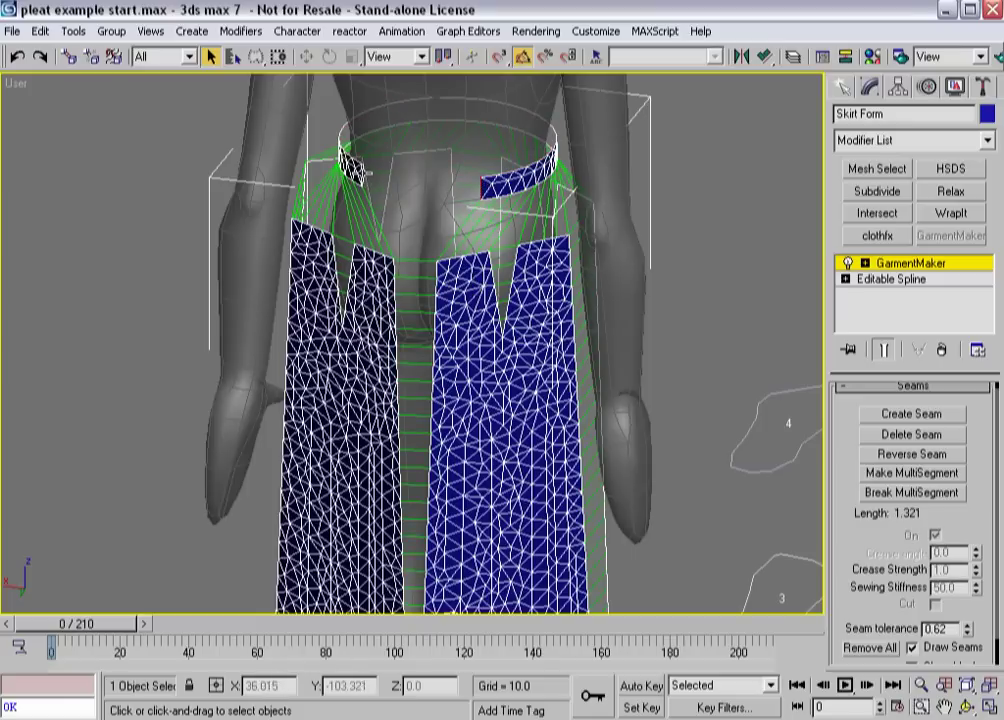
{"action": "left_click", "coordinate": [866, 416]}
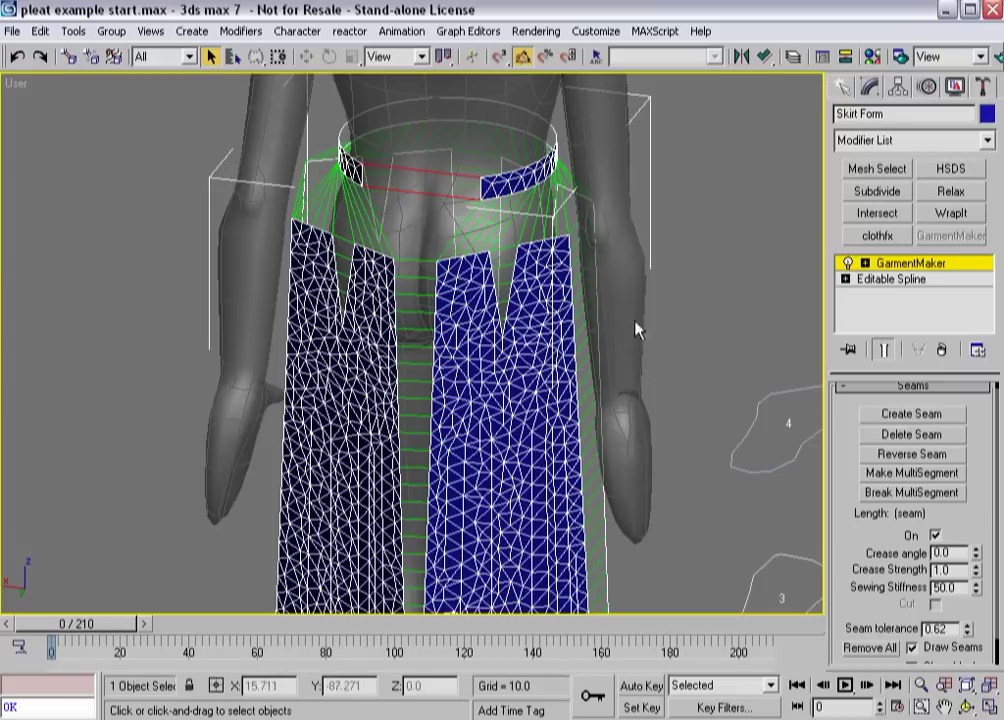
{"action": "left_click", "coordinate": [910, 264]}
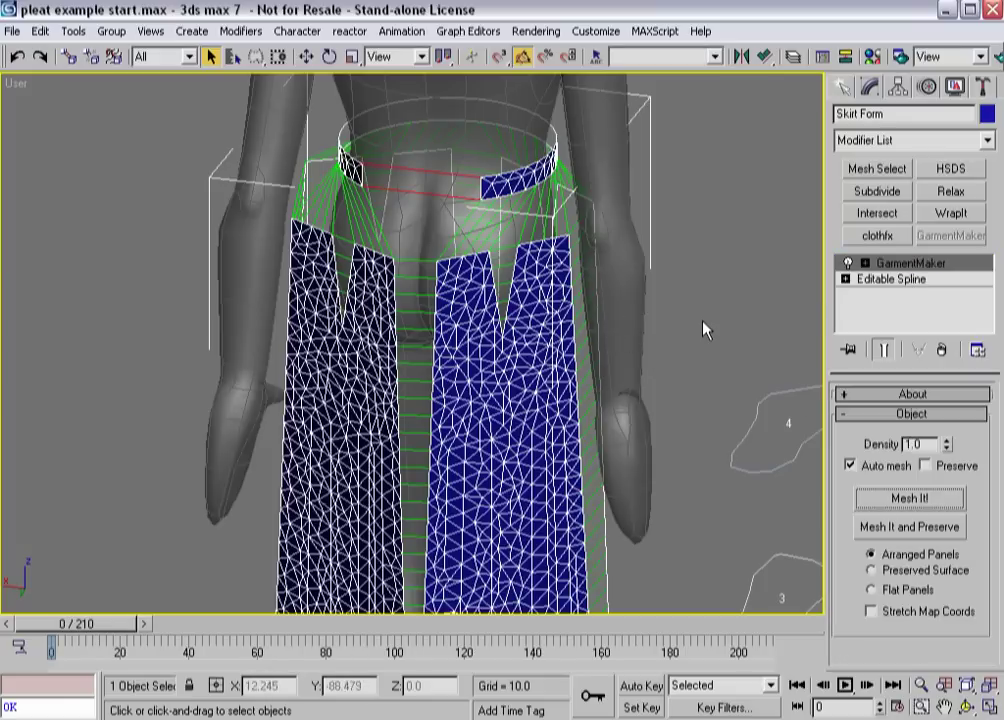
- Select the GenericMan body
{"action": "left_click", "coordinate": [655, 328]}
{"action": "mouse_move", "coordinate": [654, 320]}
{"action": "middle_mouse_down", "text": "alt"}
{"action": "mouse_move", "coordinate": [582, 338]}
{"action": "mouse_move", "coordinate": [663, 326]}
{"action": "mouse_move", "coordinate": [656, 322]}
{"action": "middle_mouse_up", "text": "alt"}
{"action": "left_click", "coordinate": [584, 371]}
{"action": "left_click", "coordinate": [585, 371]}
{"action": "middle_click_drag", "start_coordinate": [585, 371], "coordinate": [368, 397], "text": "alt"}
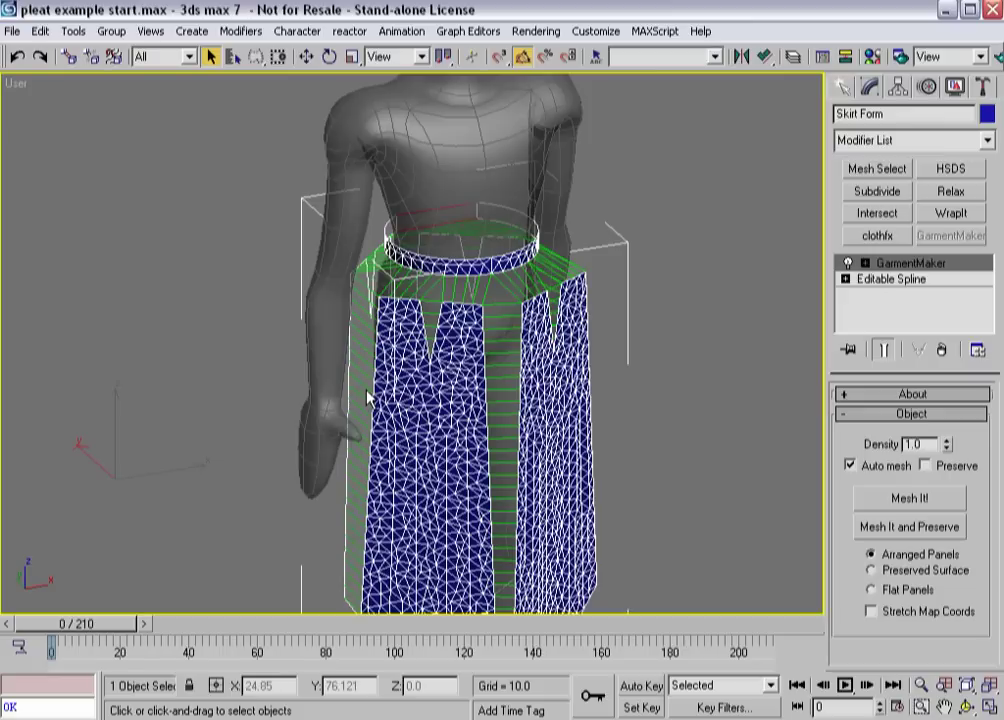
{"action": "left_click", "coordinate": [410, 132]}
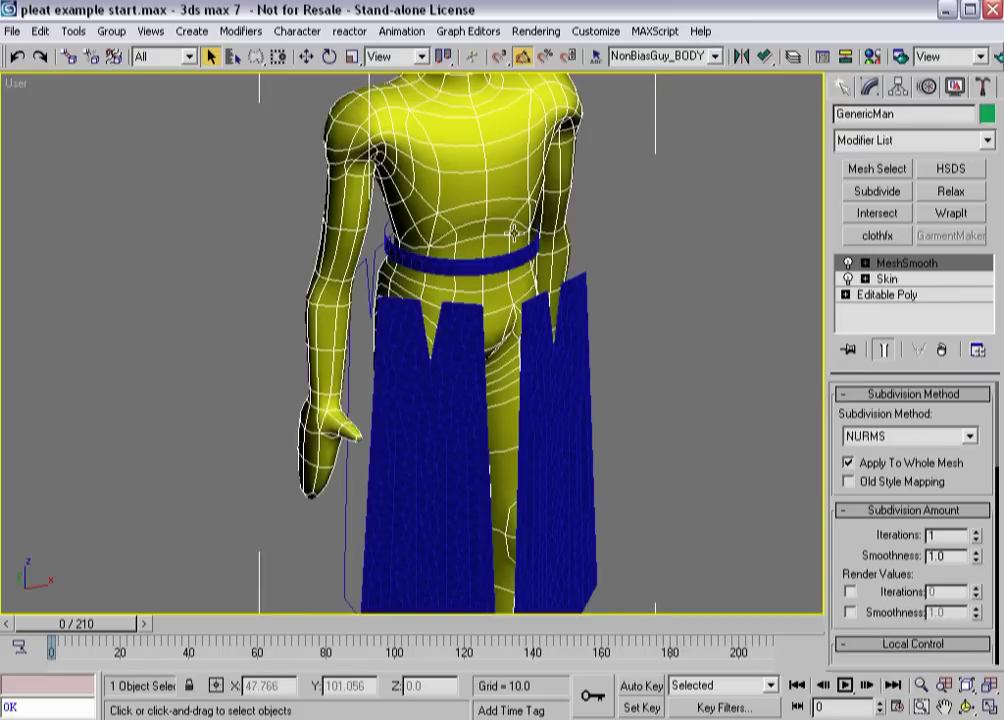
- Save the scene under the new file name "pleat example GMplaced.max" in the Temp folder
{"action": "left_click", "coordinate": [12, 31]}
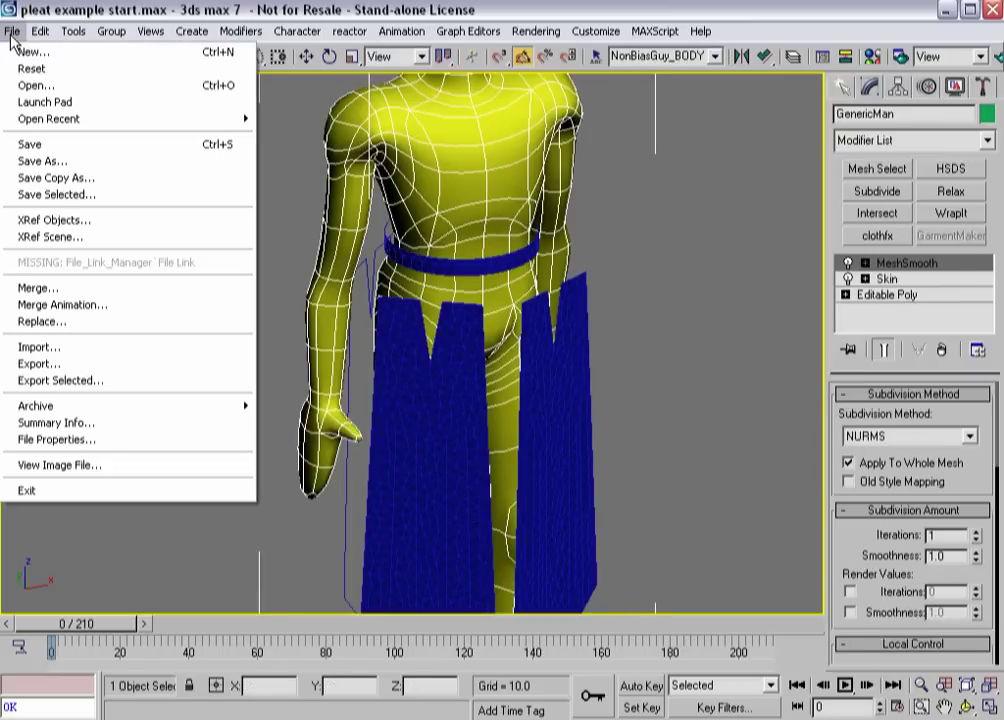
{"action": "left_click", "coordinate": [14, 160]}
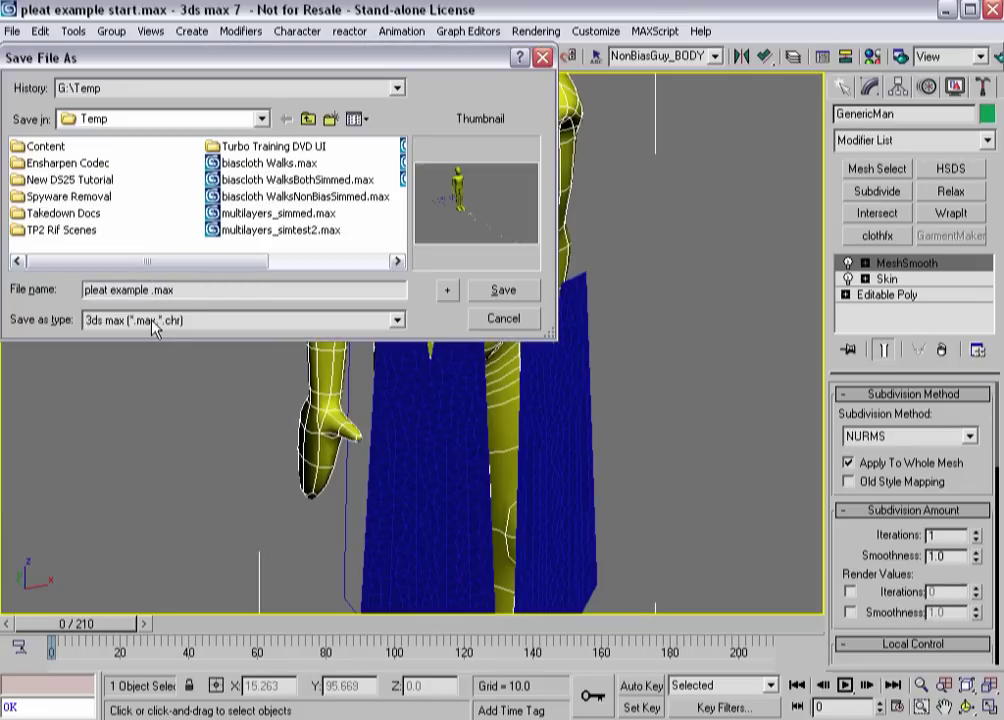
{"action": "type", "text": "placed"}
{"action": "left_click", "coordinate": [153, 290]}
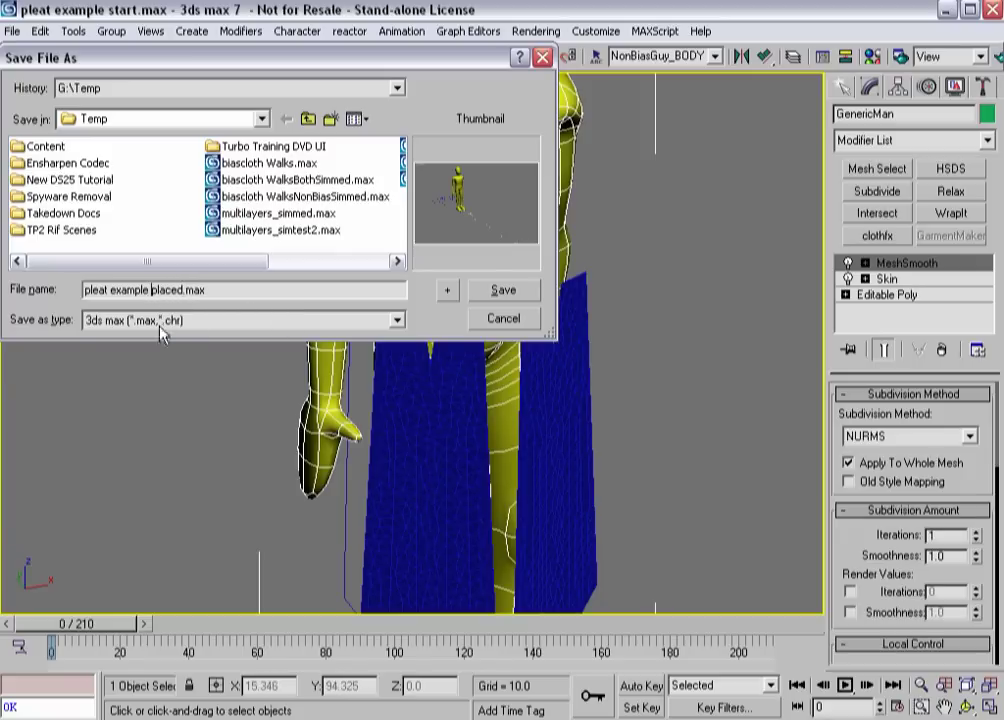
{"action": "type", "text": "GM"}
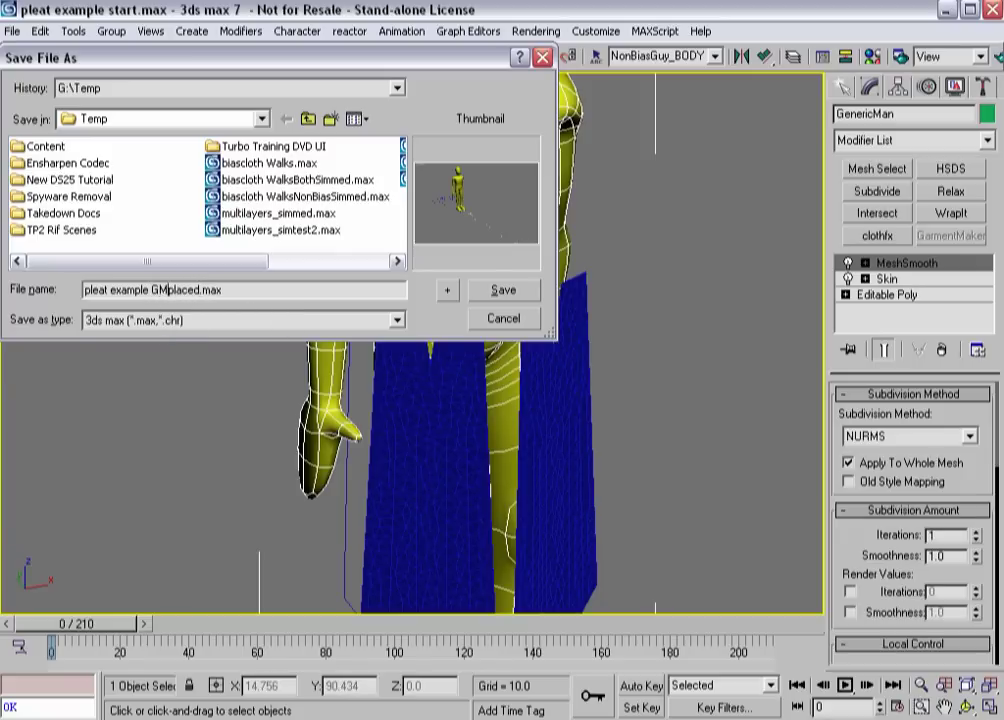
{"action": "left_click", "coordinate": [517, 296]}
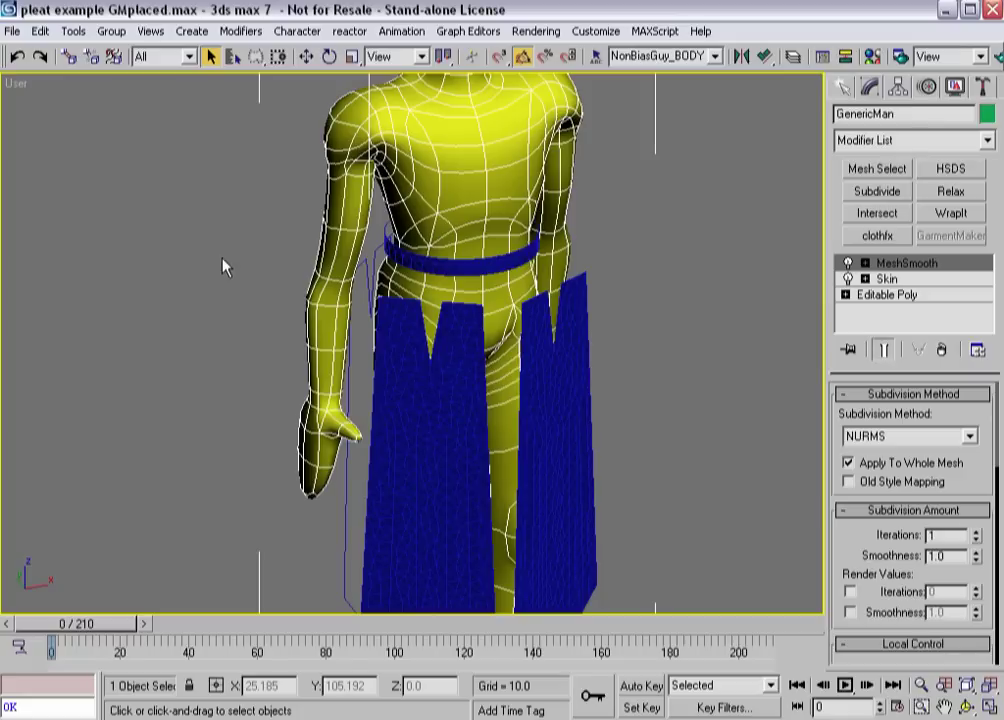
- Save "pleat example GMplaced.max" into the clothfx scenes folder of the 3dsmax7 directory on drive C
{"action": "left_click", "coordinate": [13, 31]}
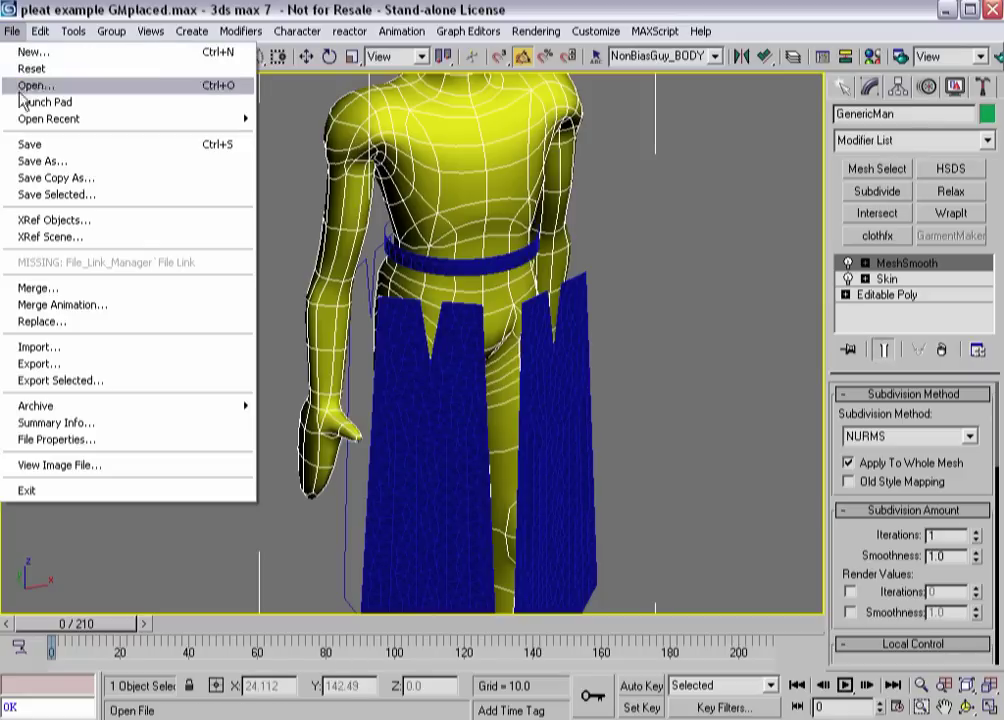
{"action": "left_click", "coordinate": [45, 161]}
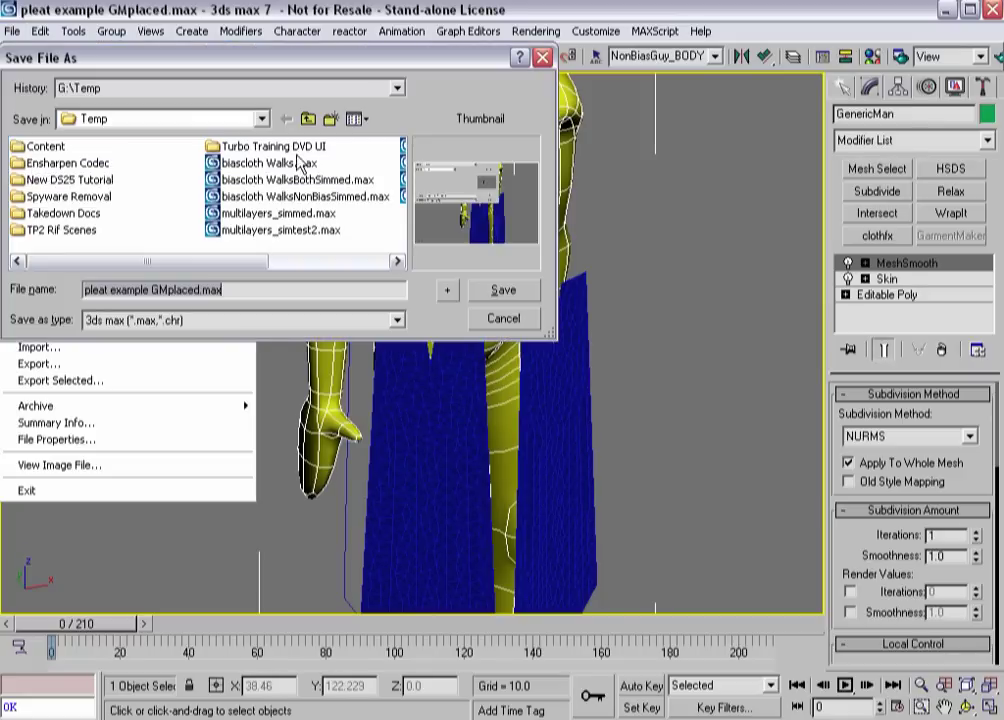
{"action": "left_click", "coordinate": [258, 119]}
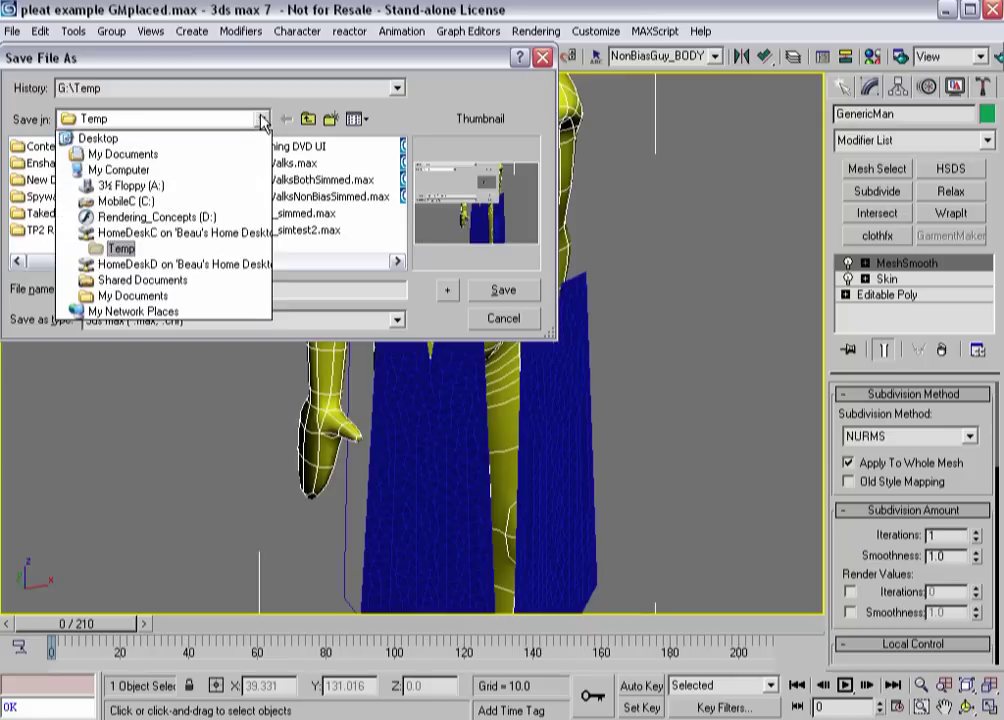
{"action": "left_click", "coordinate": [139, 197]}
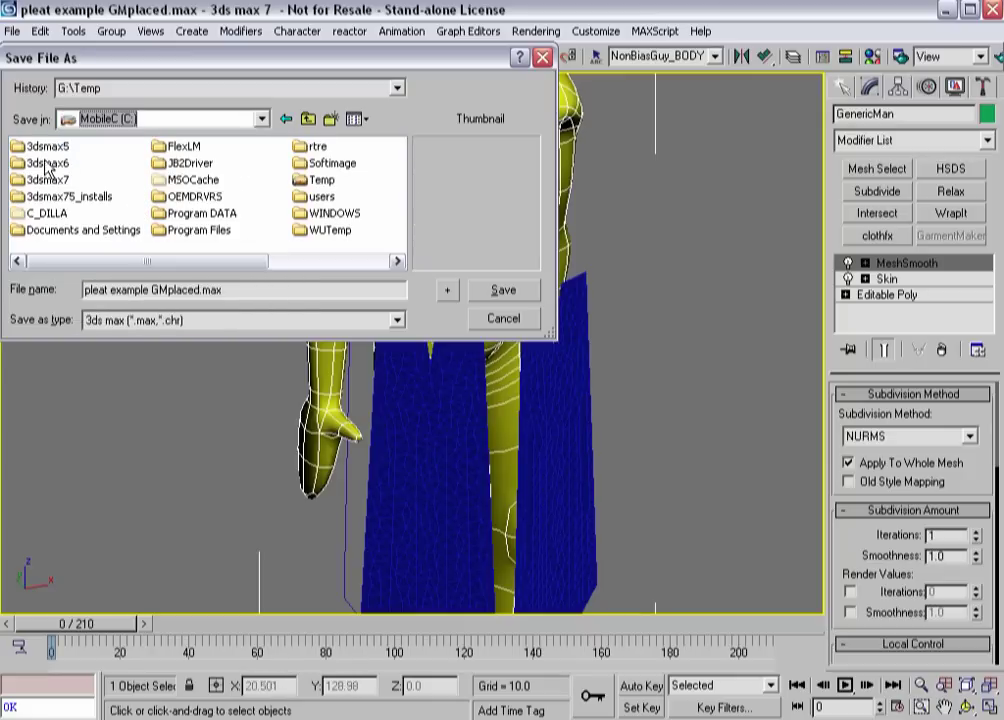
{"action": "double_click", "coordinate": [45, 179]}
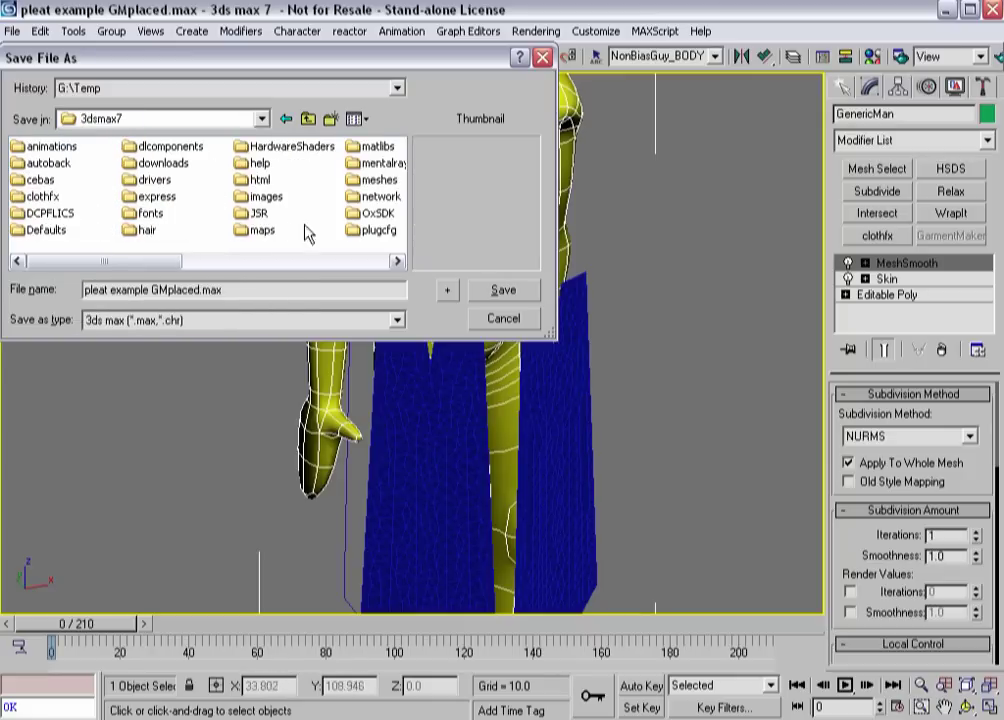
{"action": "left_click", "coordinate": [340, 262]}
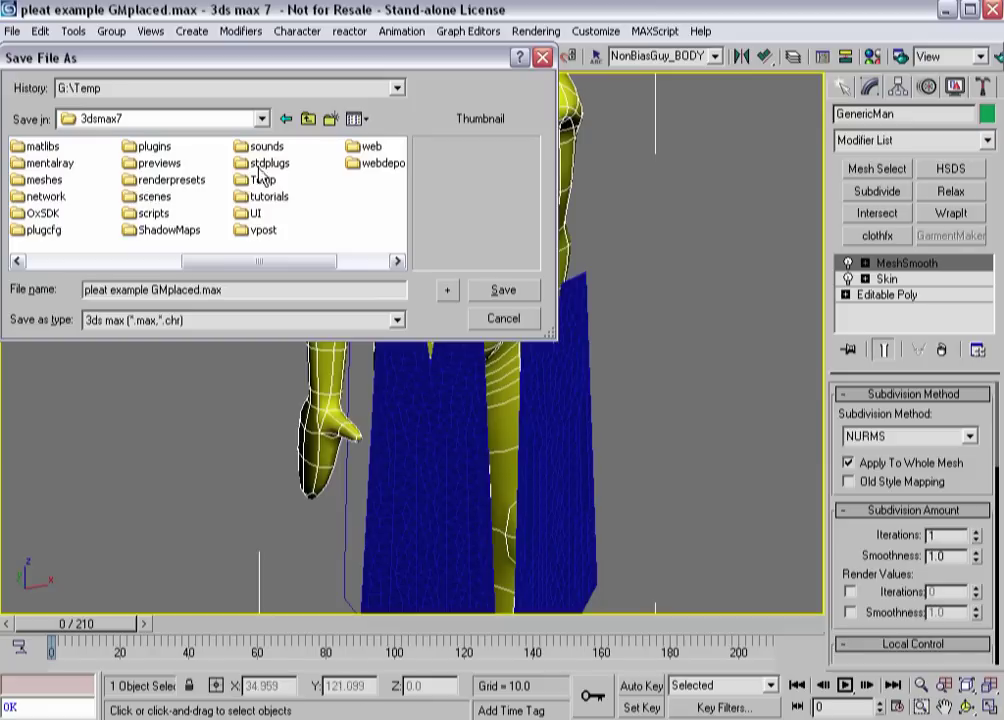
{"action": "double_click", "coordinate": [150, 197]}
{"action": "double_click", "coordinate": [42, 163]}
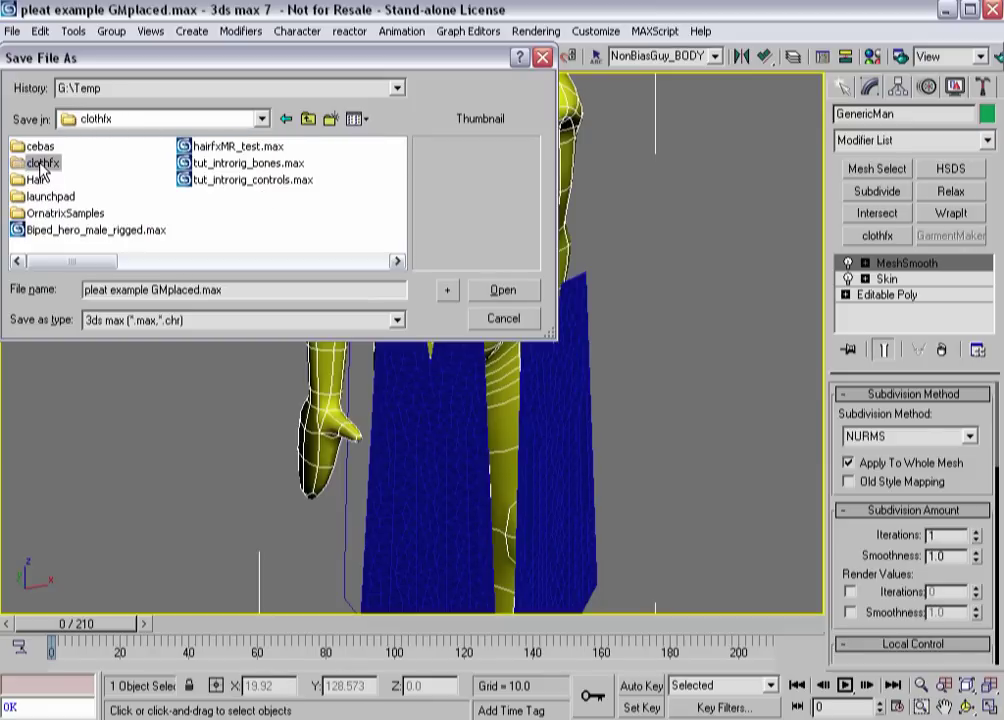
{"action": "left_click", "coordinate": [484, 294]}
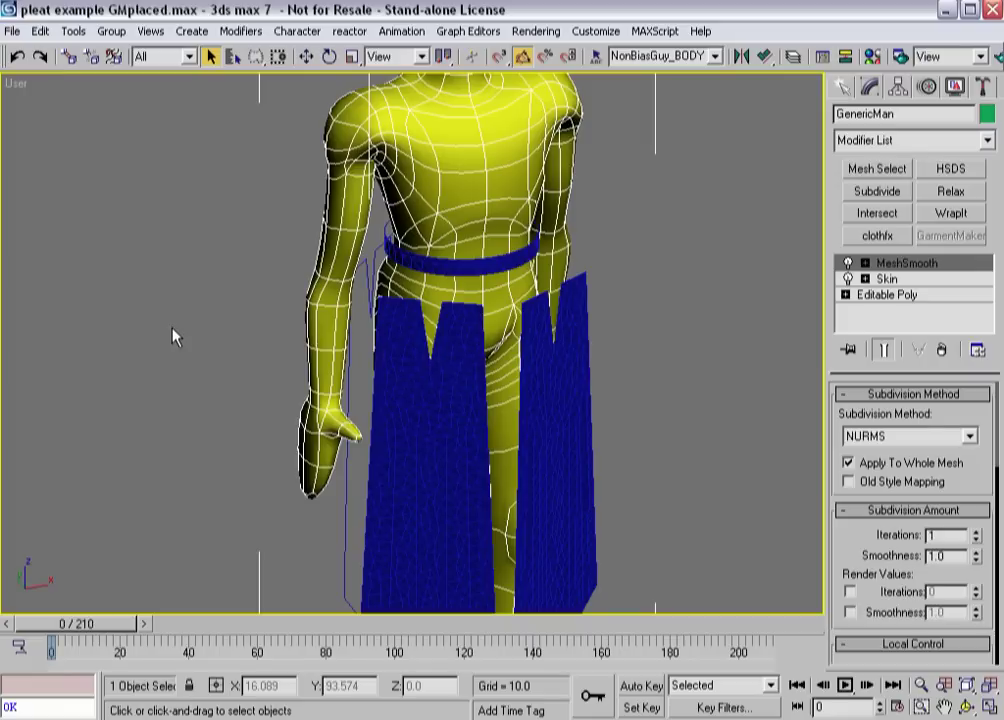
- Select the Skirt Form garment and enter the Seams level of its GarmentMaker modifier
{"action": "left_click", "coordinate": [390, 371]}
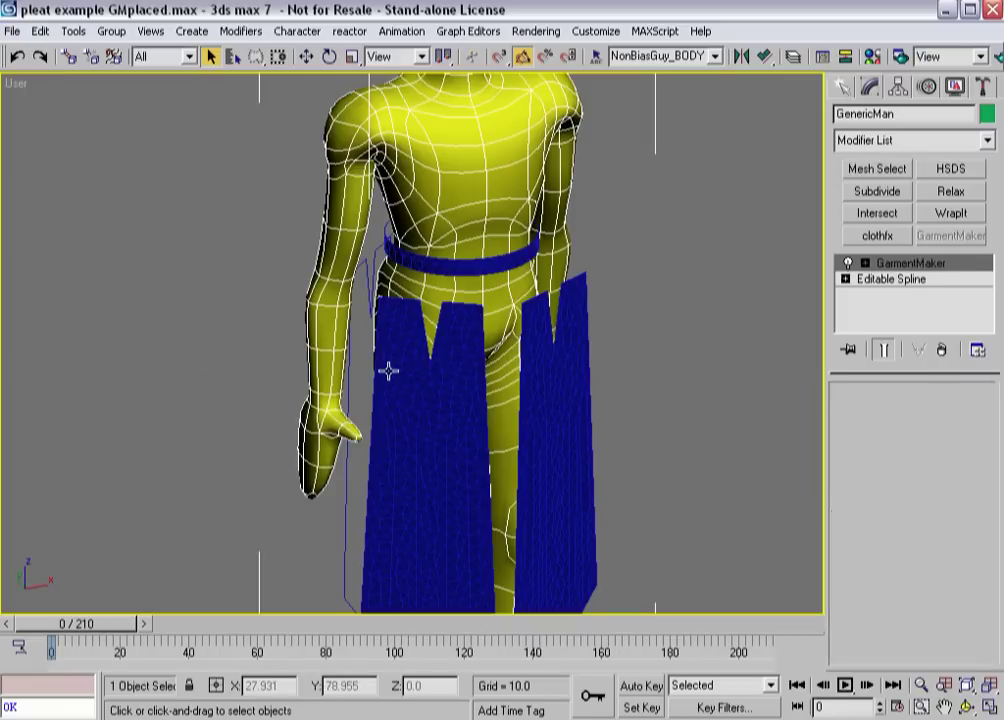
{"action": "middle_click_drag", "start_coordinate": [399, 385], "coordinate": [399, 262]}
{"action": "middle_click_drag", "start_coordinate": [433, 377], "coordinate": [382, 330], "text": "alt"}
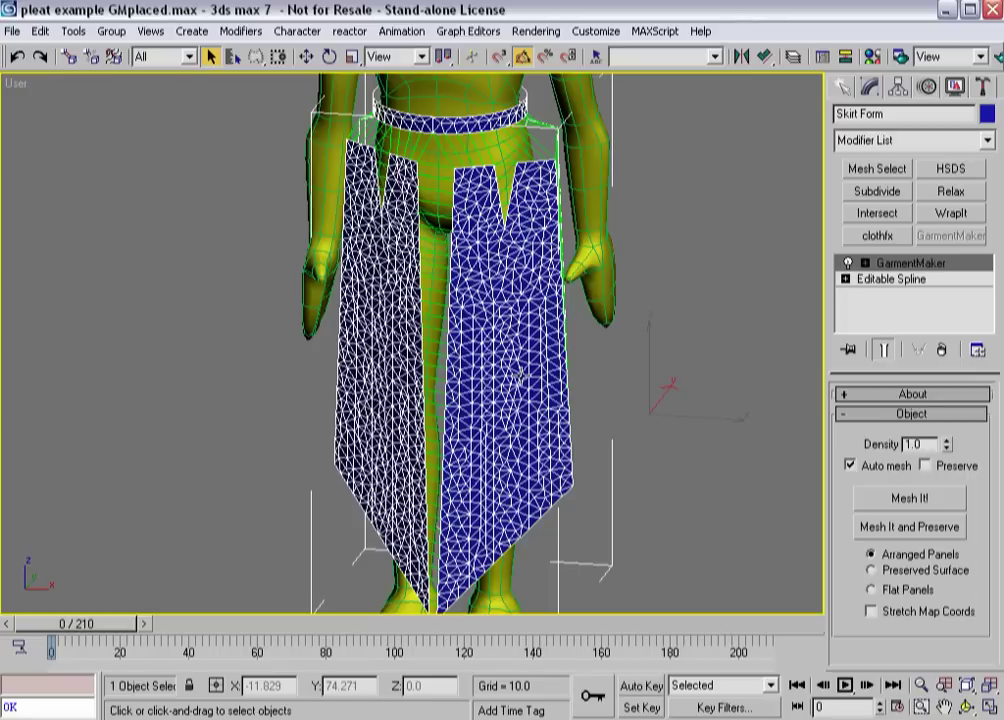
{"action": "key", "text": "1"}
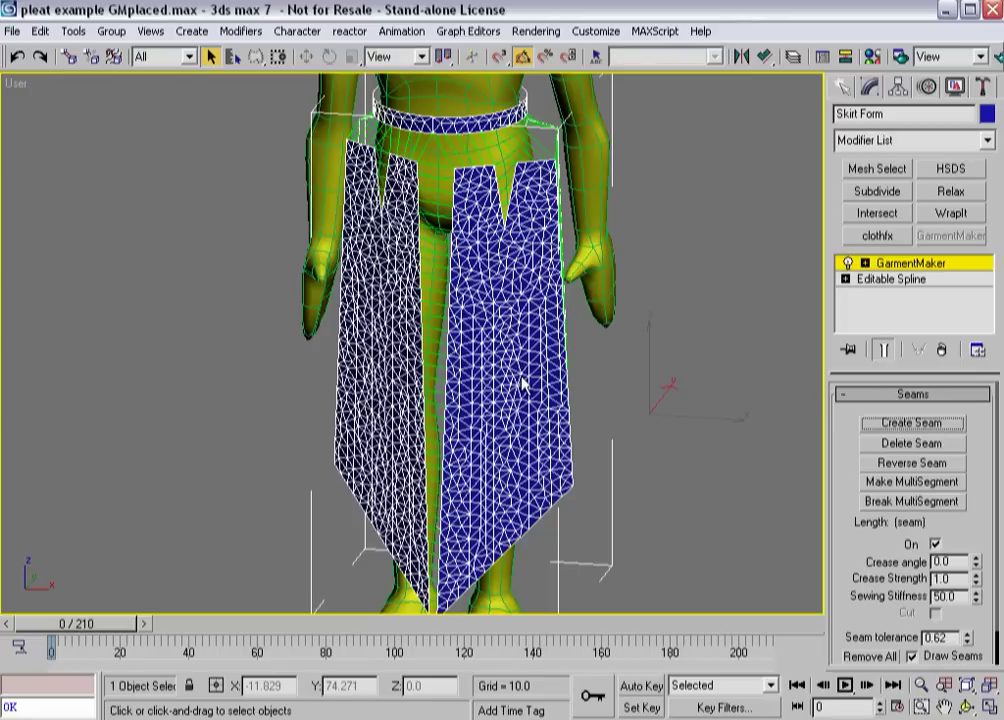
- Select the innermost pleat line on the front panel at the body's left side and switch the selection region to rectangular
{"action": "left_click", "coordinate": [483, 477]}
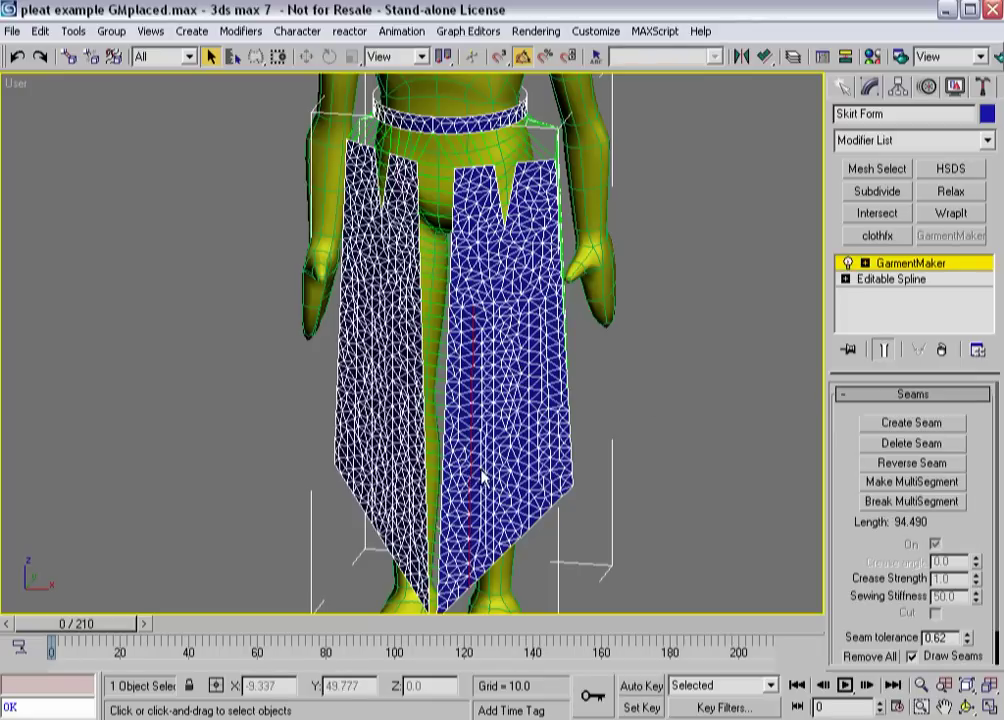
{"action": "left_click_drag", "start_coordinate": [258, 59], "coordinate": [257, 78]}
{"action": "scroll", "coordinate": [506, 388], "scroll_direction": "up", "scroll_amount": 5}
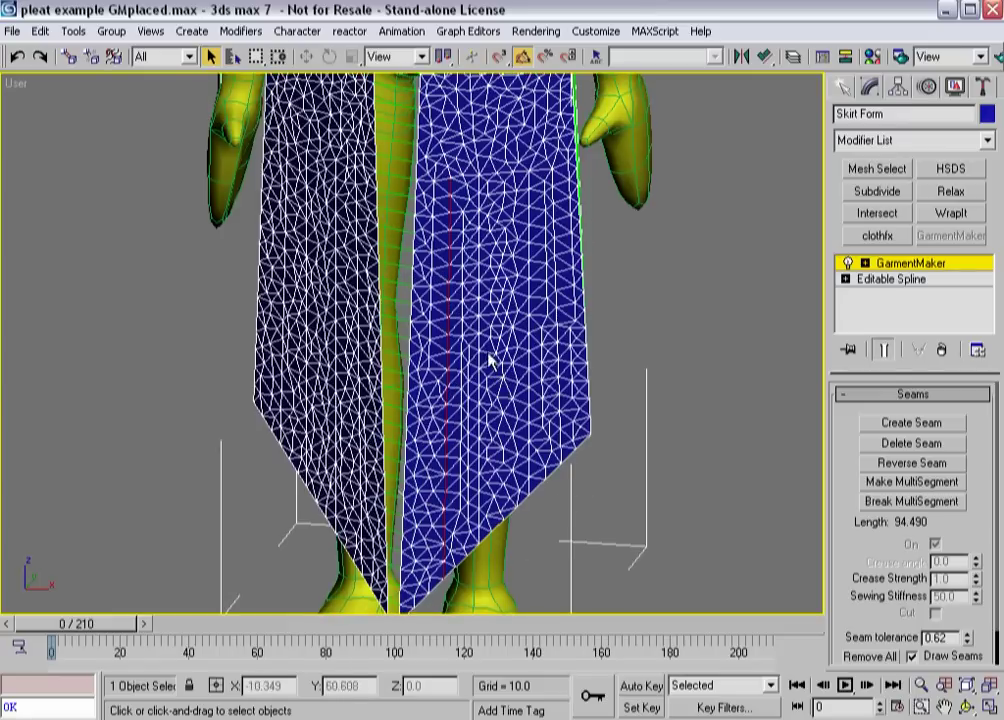
- Examine the seam settings of the other internal pleat lines on the same front skirt panel
{"action": "left_click", "coordinate": [463, 343]}
{"action": "left_click", "coordinate": [479, 344]}
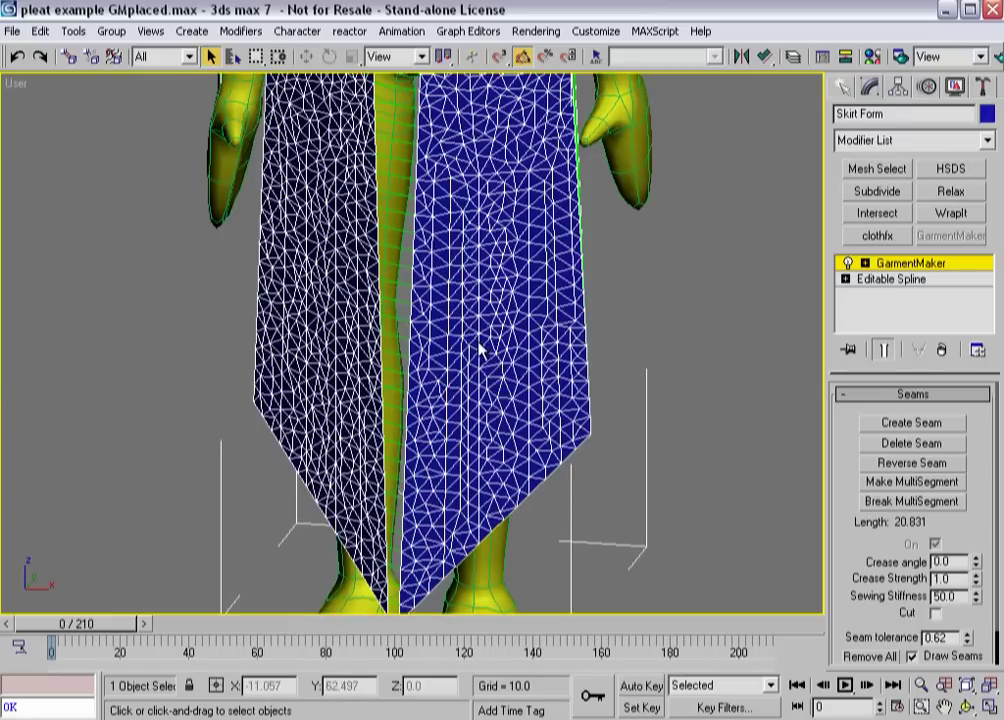
{"action": "left_click", "coordinate": [529, 338]}
{"action": "left_click", "coordinate": [556, 356]}
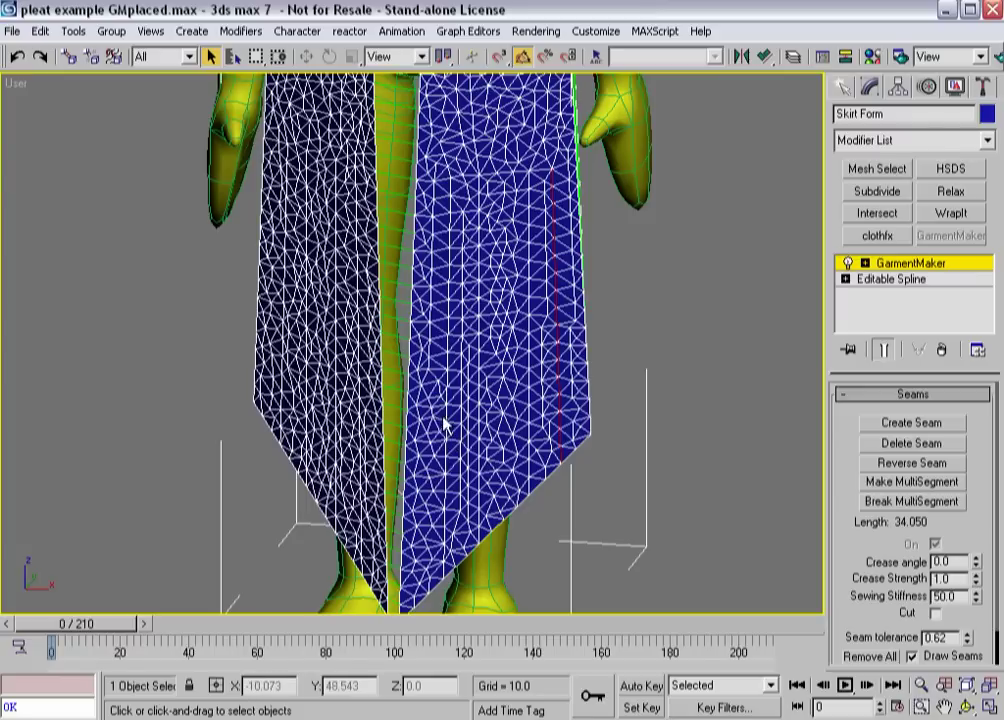
{"action": "key", "text": "ctrl+s"}
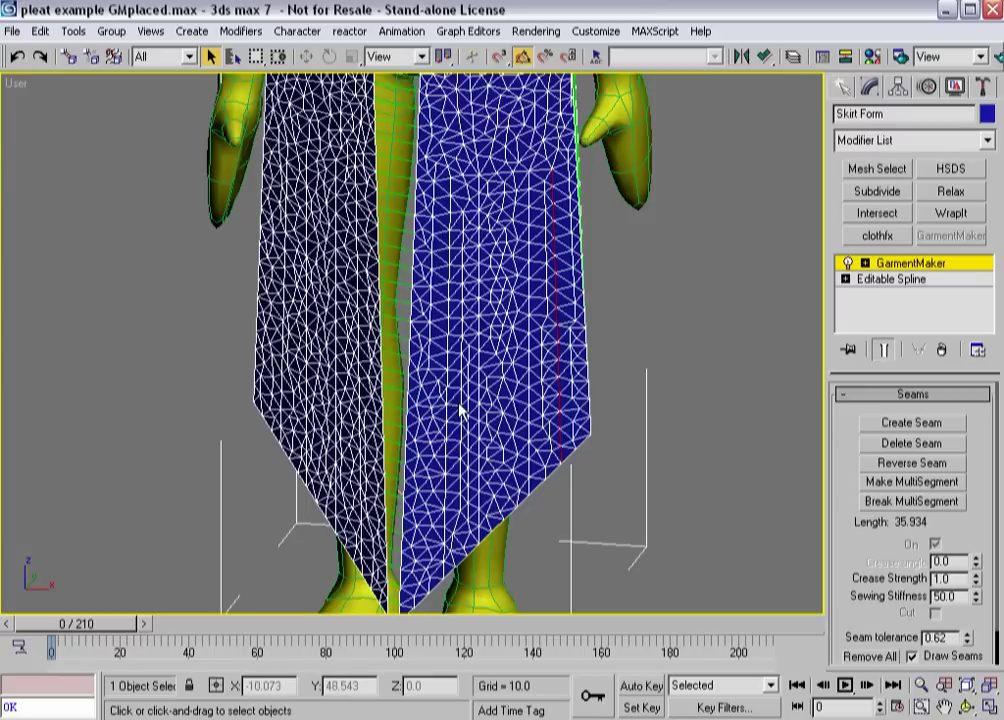
- Set the crease angle and crease strength of the front panel's pleat line nearest the center opening
{"action": "left_click", "coordinate": [444, 397]}
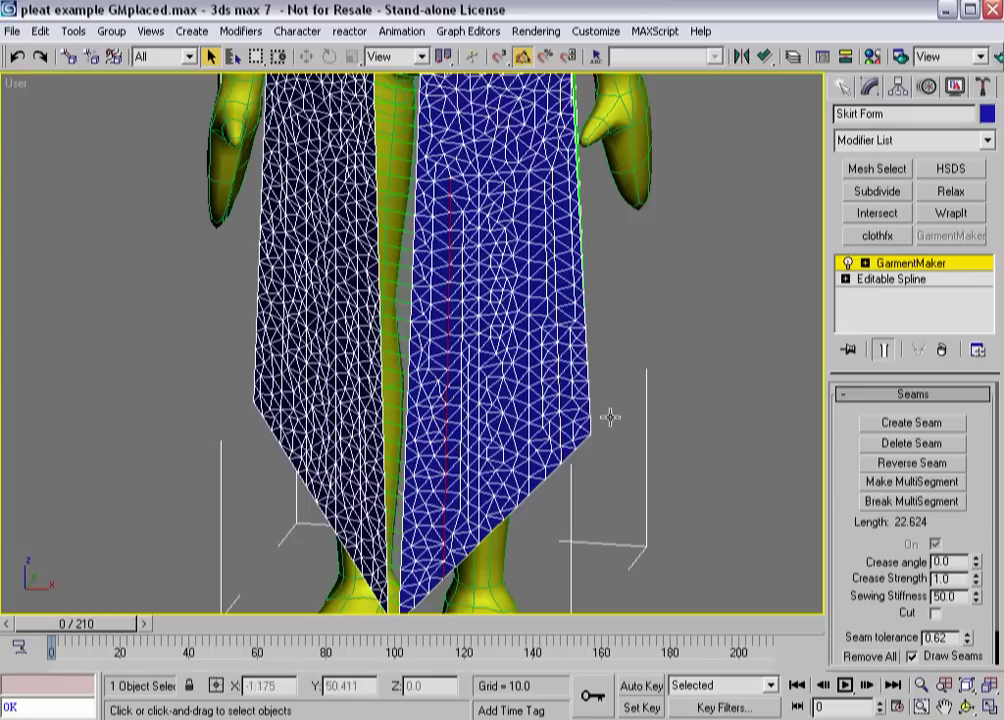
{"action": "left_click_drag", "start_coordinate": [843, 474], "coordinate": [847, 336]}
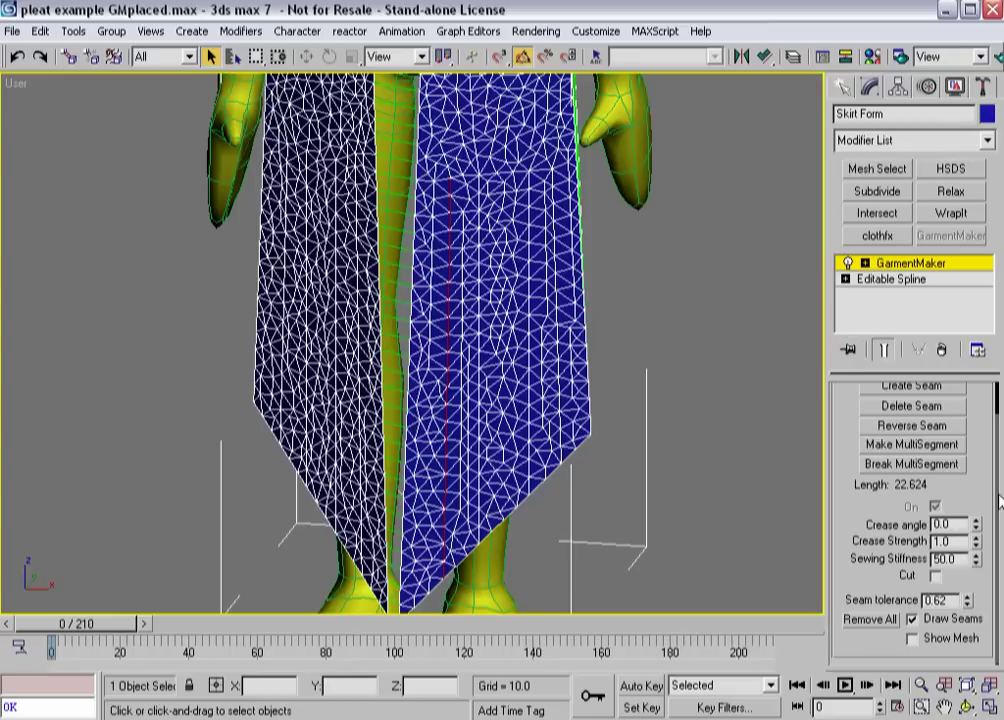
{"action": "double_click", "coordinate": [958, 521]}
{"action": "type", "text": "14"}
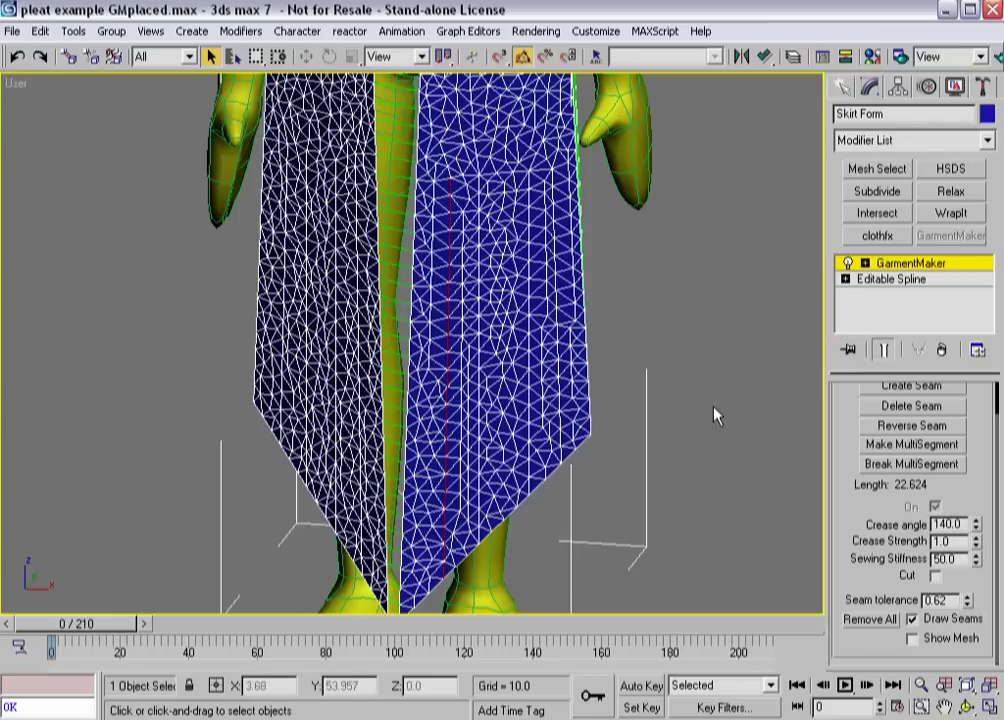
{"action": "double_click", "coordinate": [940, 542]}
{"action": "type", "text": "1"}
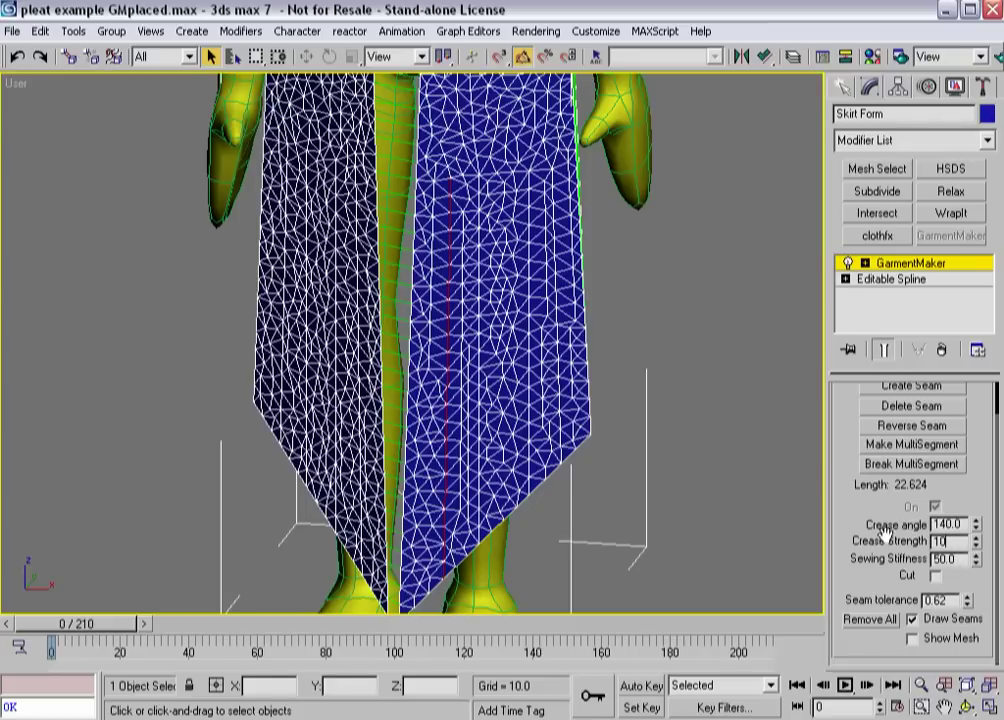
- Set the front panel's second pleat line from the center opening to crease angle -140 and crease strength 10
{"action": "left_click", "coordinate": [480, 422]}
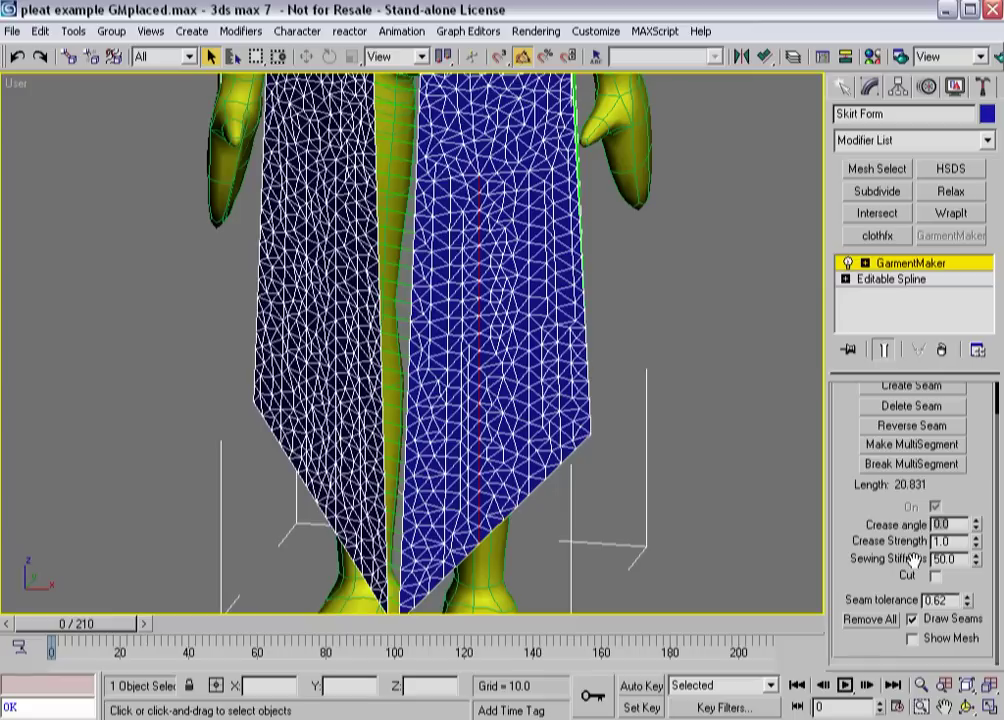
{"action": "double_click", "coordinate": [940, 524]}
{"action": "type", "text": "-140"}
{"action": "key", "text": "Tab"}
{"action": "type", "text": "140"}
{"action": "key", "text": "Return"}
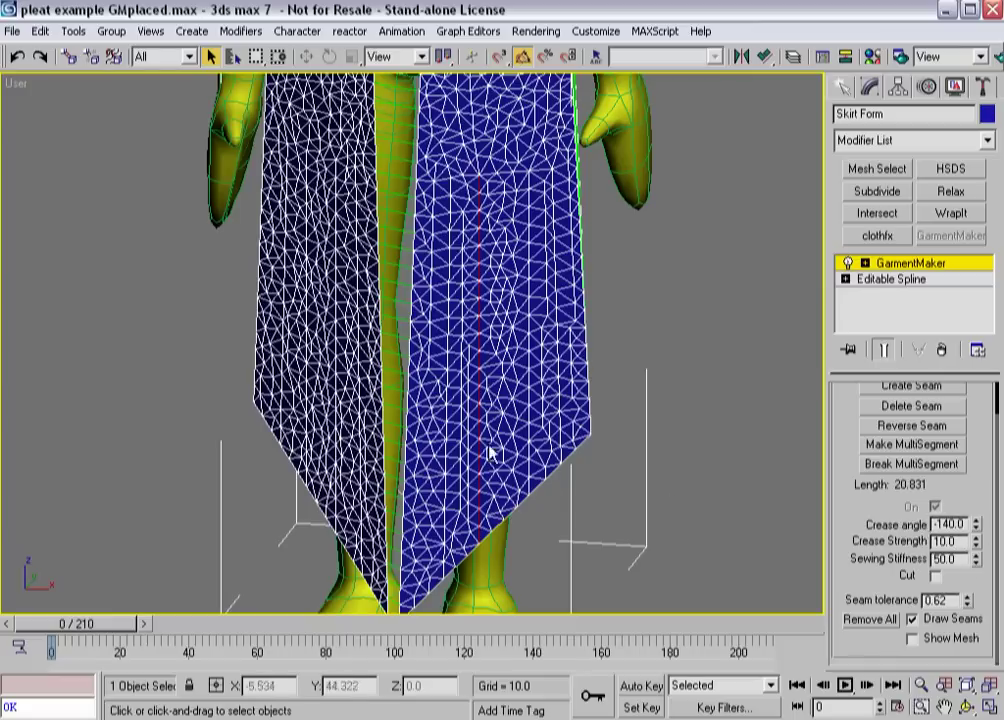
- Enter a negative crease angle for the front panel's third pleat line from the center opening
{"action": "left_click", "coordinate": [528, 431]}
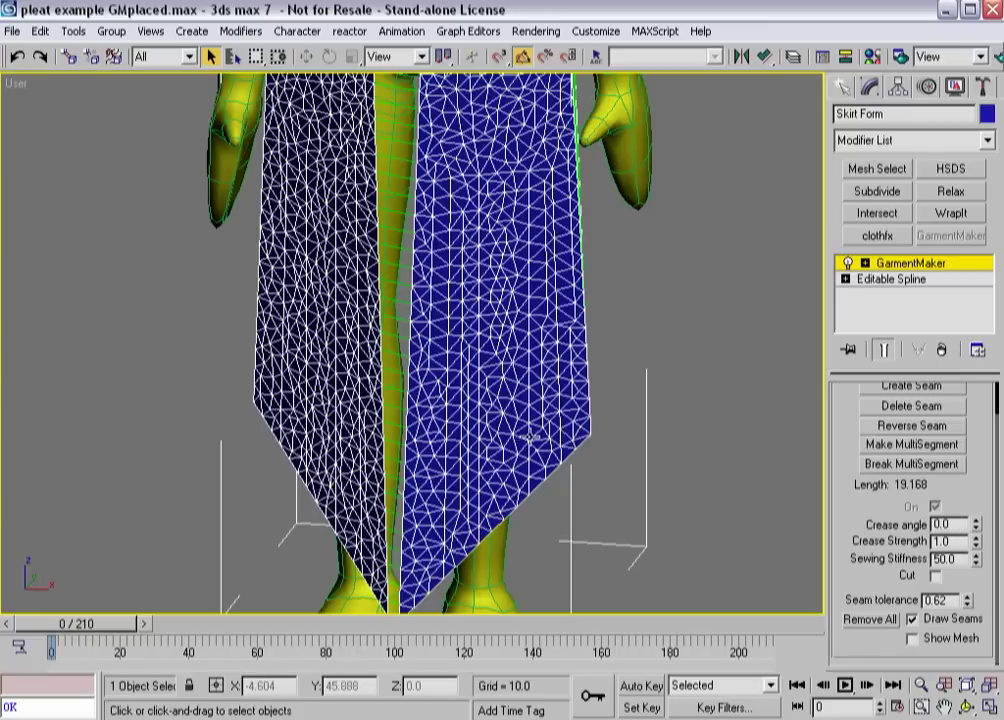
{"action": "left_click", "coordinate": [527, 430]}
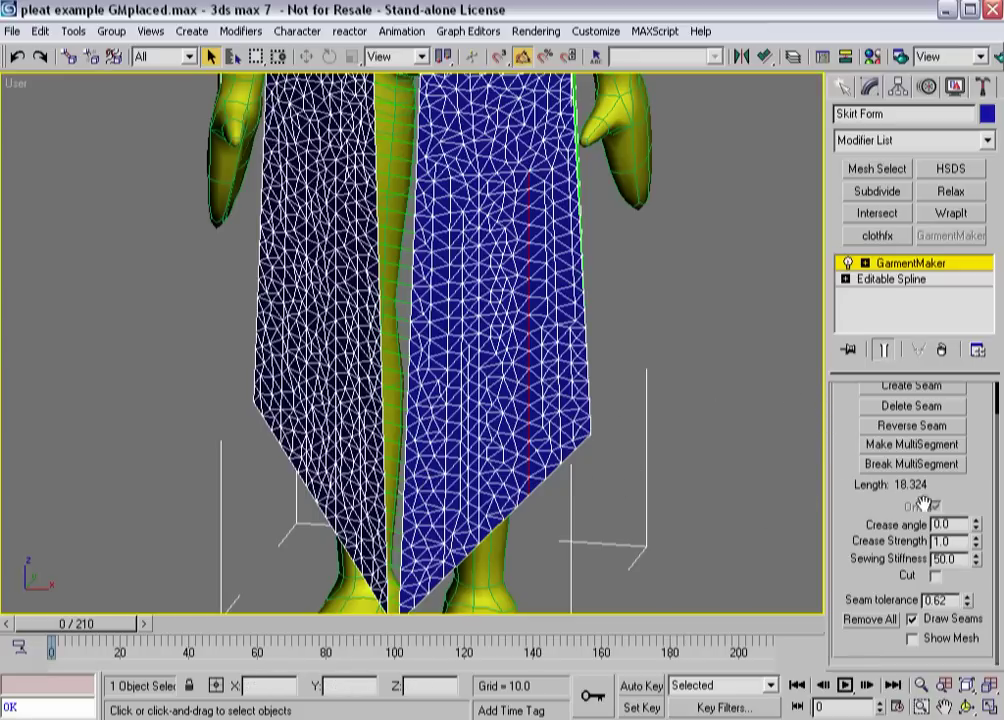
{"action": "double_click", "coordinate": [940, 524]}
{"action": "type", "text": "-14"}
- Set the front panel's outermost pleat line to crease angle 140 and crease strength 10
{"action": "left_click", "coordinate": [555, 426]}
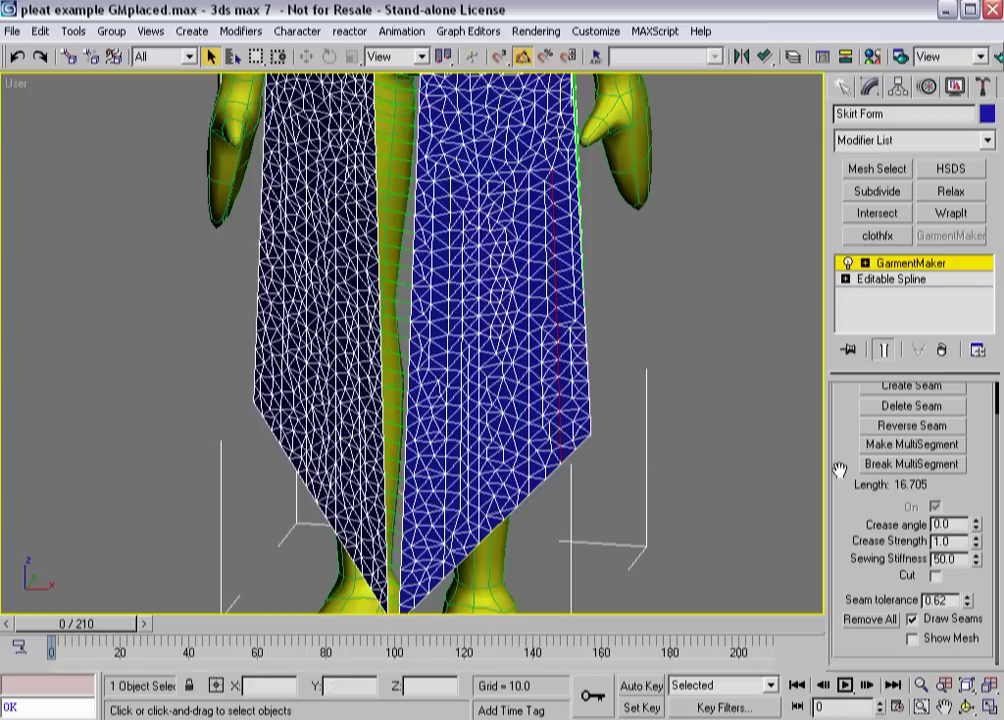
{"action": "double_click", "coordinate": [930, 525]}
{"action": "type", "text": "1"}
{"action": "type", "text": "10"}
{"action": "key", "text": "Return"}
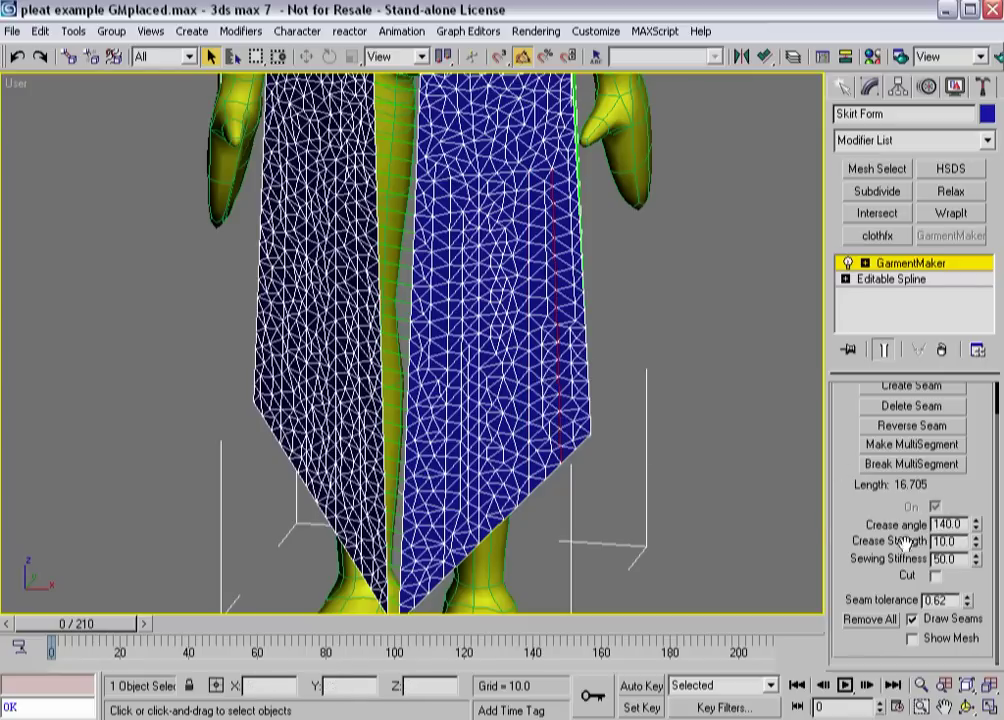
- Set the adjacent back panel's pleat line nearest the side edge to crease angle 140 and crease strength 10
{"action": "middle_click_drag", "start_coordinate": [600, 447], "coordinate": [385, 463], "text": "alt"}
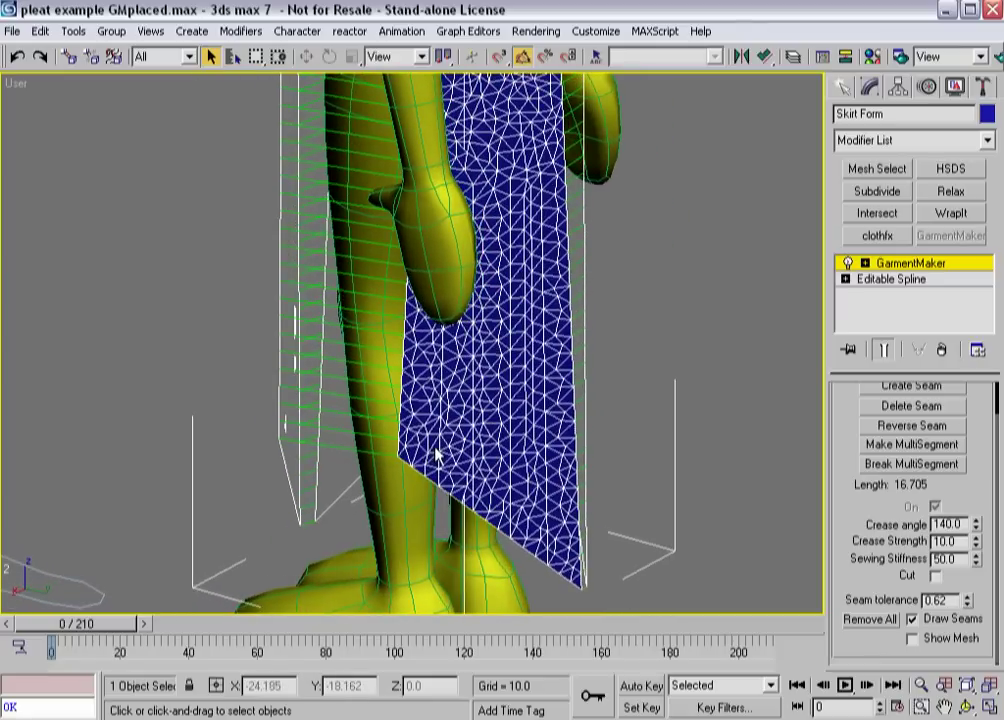
{"action": "left_click", "coordinate": [441, 459]}
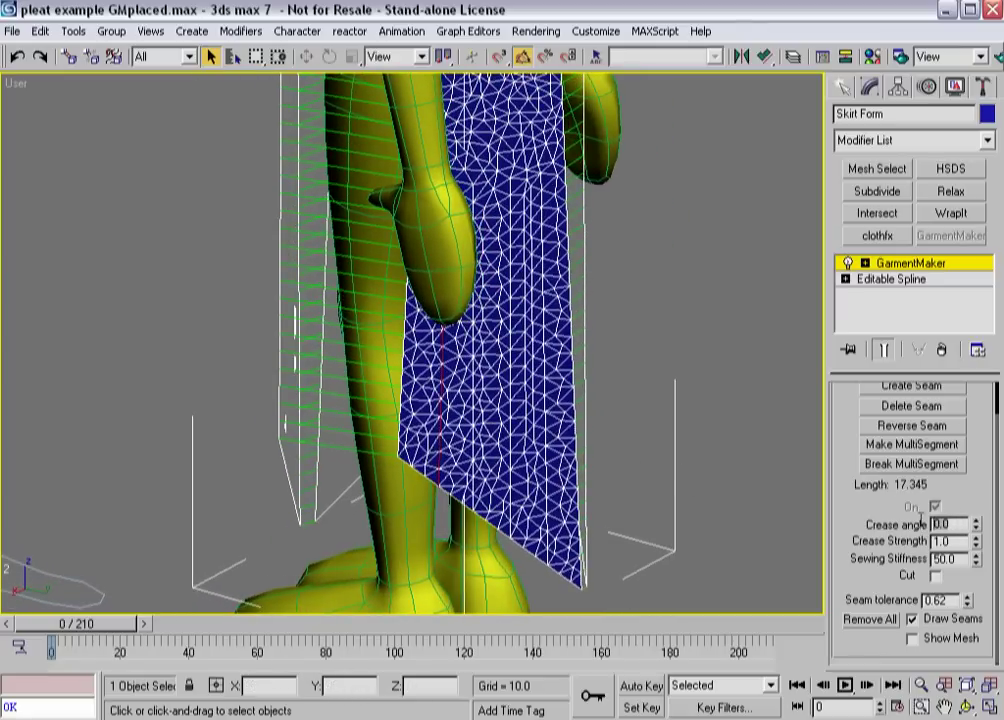
{"action": "type", "text": "140"}
{"action": "key", "text": "Return"}
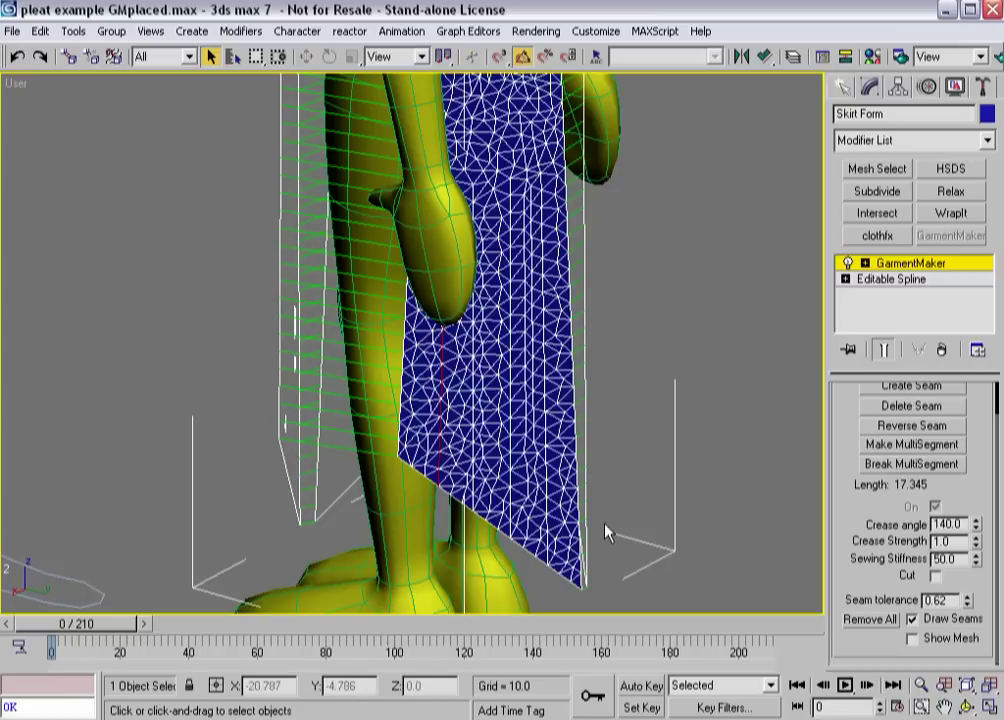
{"action": "key", "text": "Tab"}
{"action": "type", "text": "10"}
{"action": "key", "text": "Return"}
- Enter a negative crease angle for the back panel's second pleat line from the side edge
{"action": "left_click", "coordinate": [473, 452]}
{"action": "left_click_drag", "start_coordinate": [952, 525], "coordinate": [918, 525]}
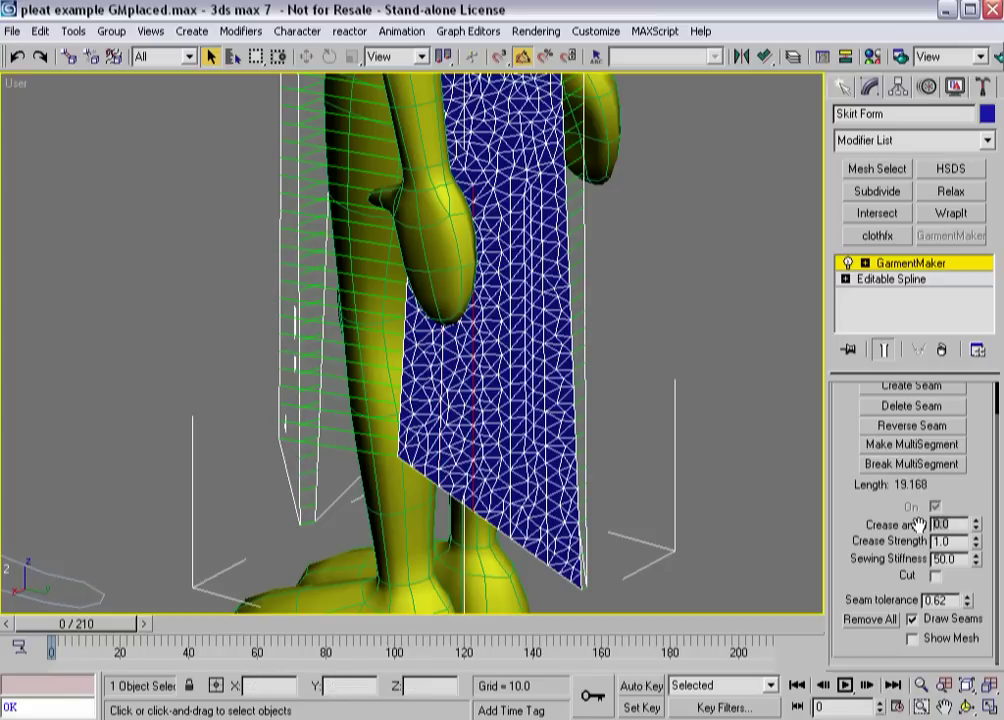
{"action": "type", "text": "-1"}
{"action": "key", "text": "ctrl+z"}
{"action": "key", "text": "ctrl+z"}
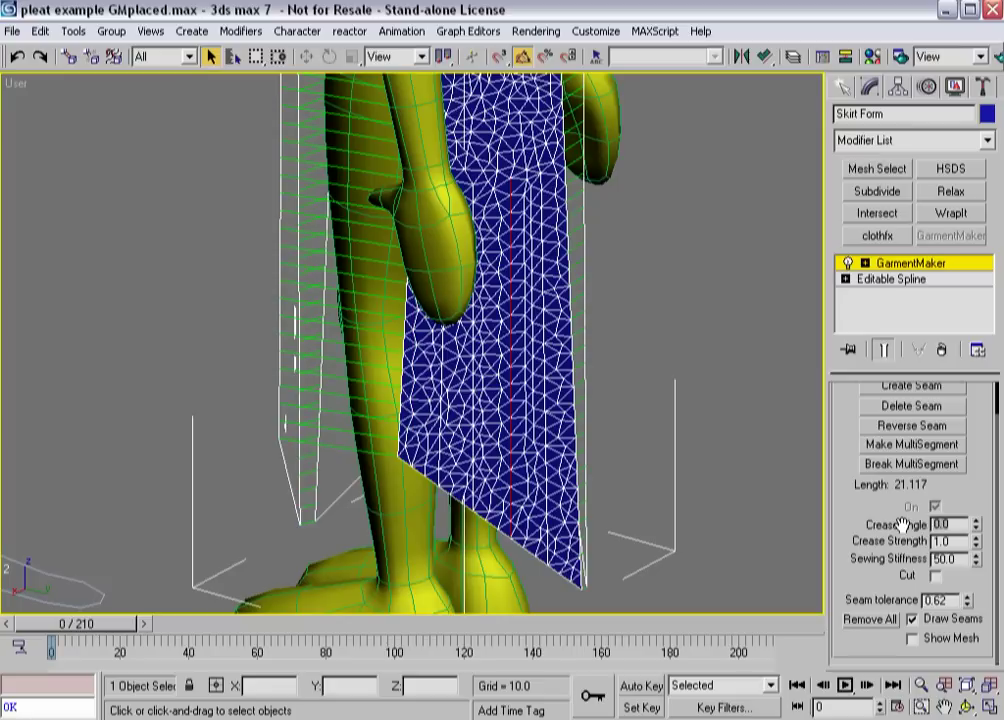
- Set the back panel's third pleat line from the side edge to crease angle -140 and crease strength 10
{"action": "type", "text": "-140"}
{"action": "key", "text": "Return"}
{"action": "key", "text": "ctrl+y"}
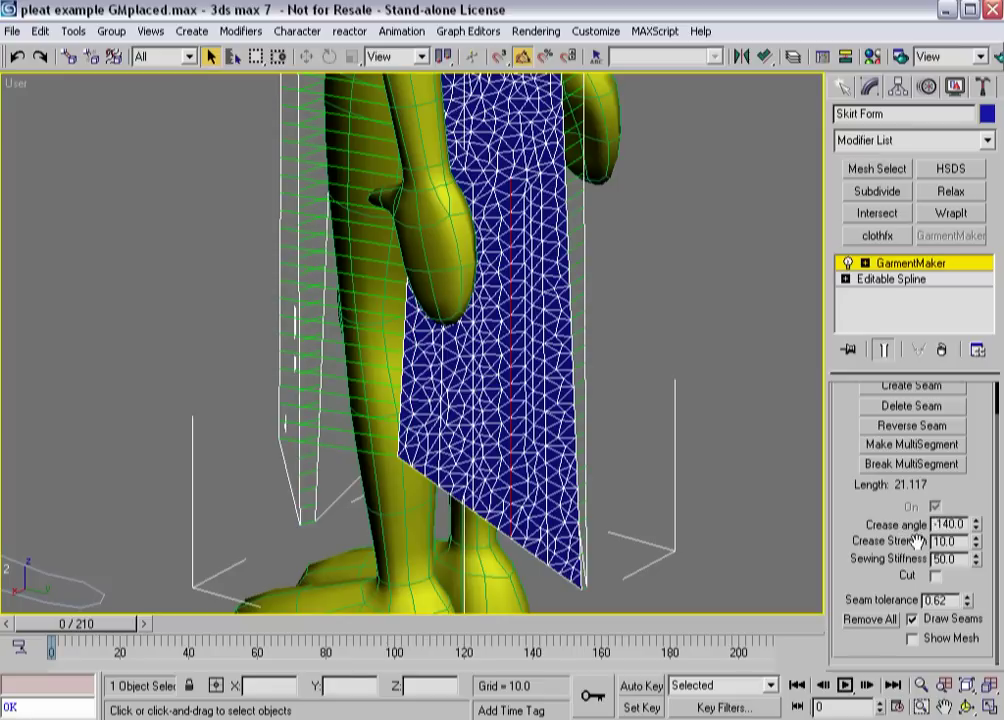
- Set the first back panel's pleat line nearest the center back edge to crease angle 140 and crease strength 10
{"action": "left_click", "coordinate": [548, 497]}
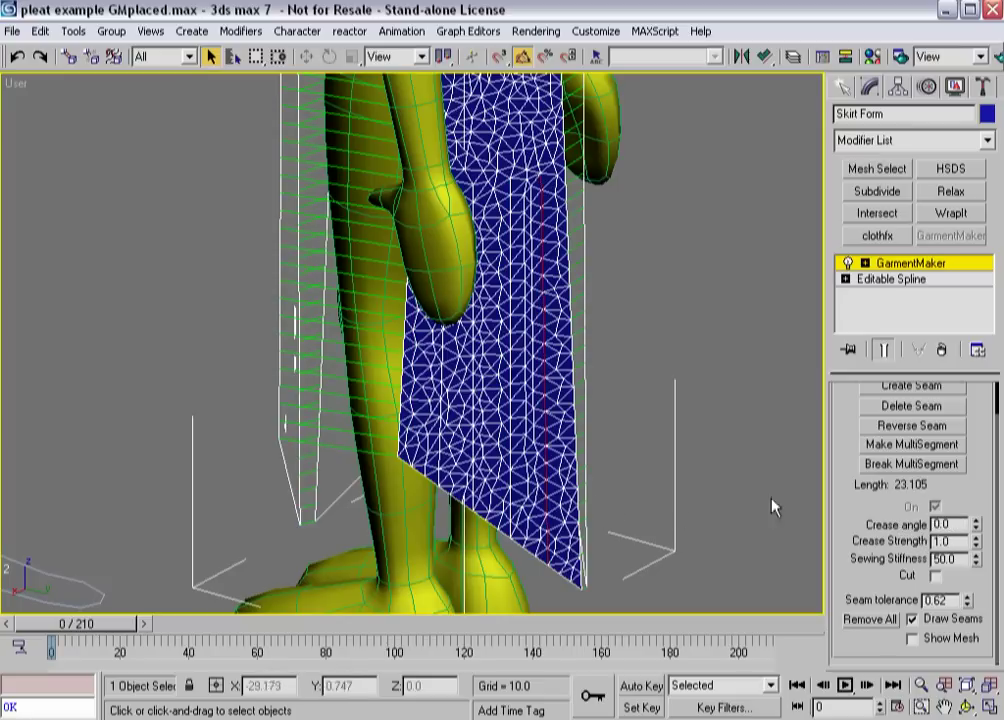
{"action": "left_click_drag", "start_coordinate": [958, 524], "coordinate": [906, 528]}
{"action": "double_click", "coordinate": [945, 524]}
{"action": "type", "text": "14"}
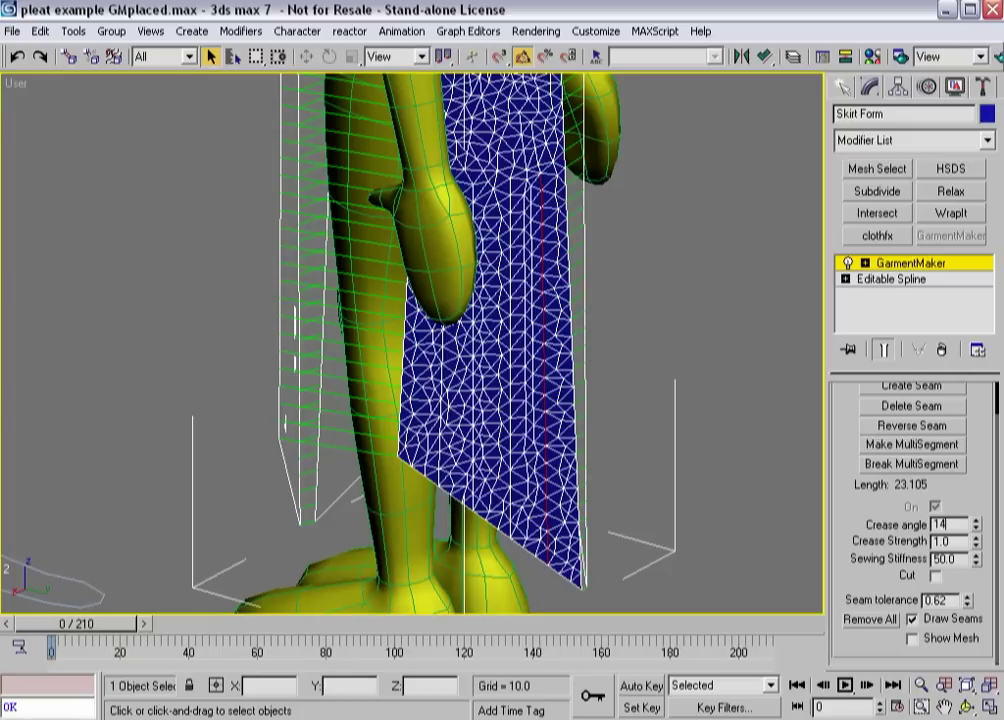
{"action": "double_click", "coordinate": [940, 541]}
{"action": "type", "text": "10.0"}
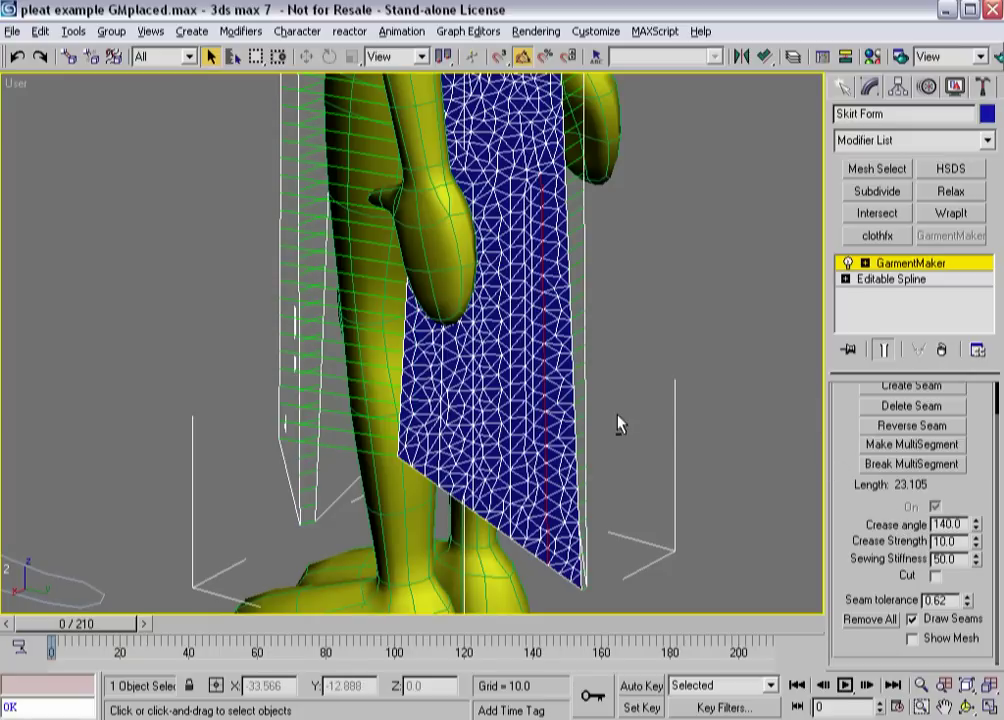
- Set the other back panel's pleat line nearest the center back edge to crease angle 140 and crease strength 10
{"action": "middle_click_drag", "start_coordinate": [619, 421], "coordinate": [433, 432], "text": "alt"}
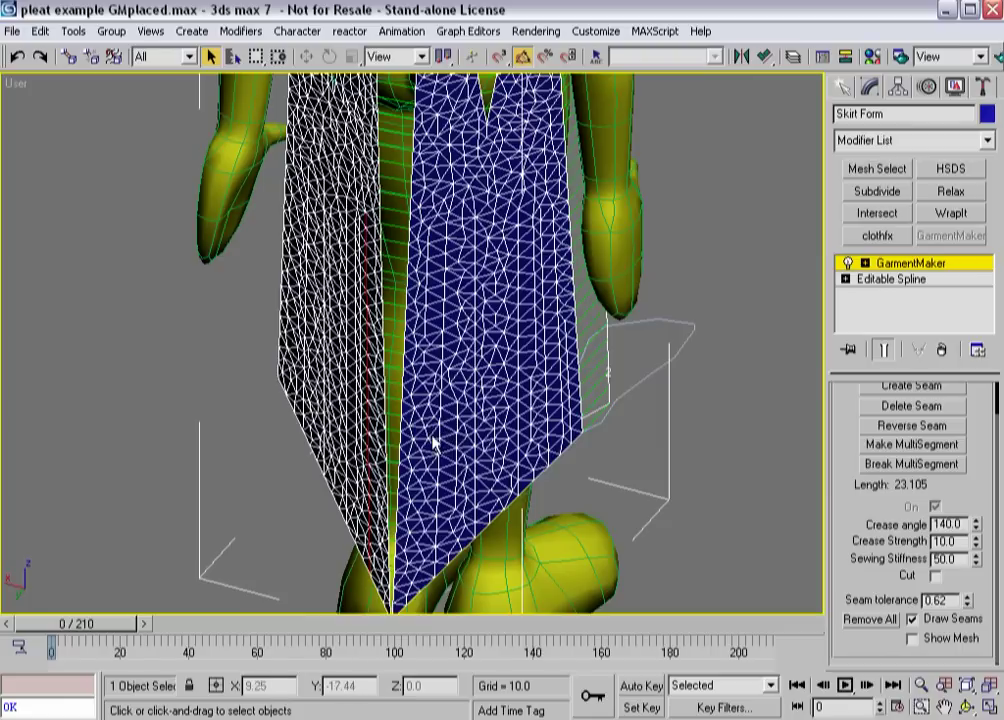
{"action": "left_click", "coordinate": [440, 434]}
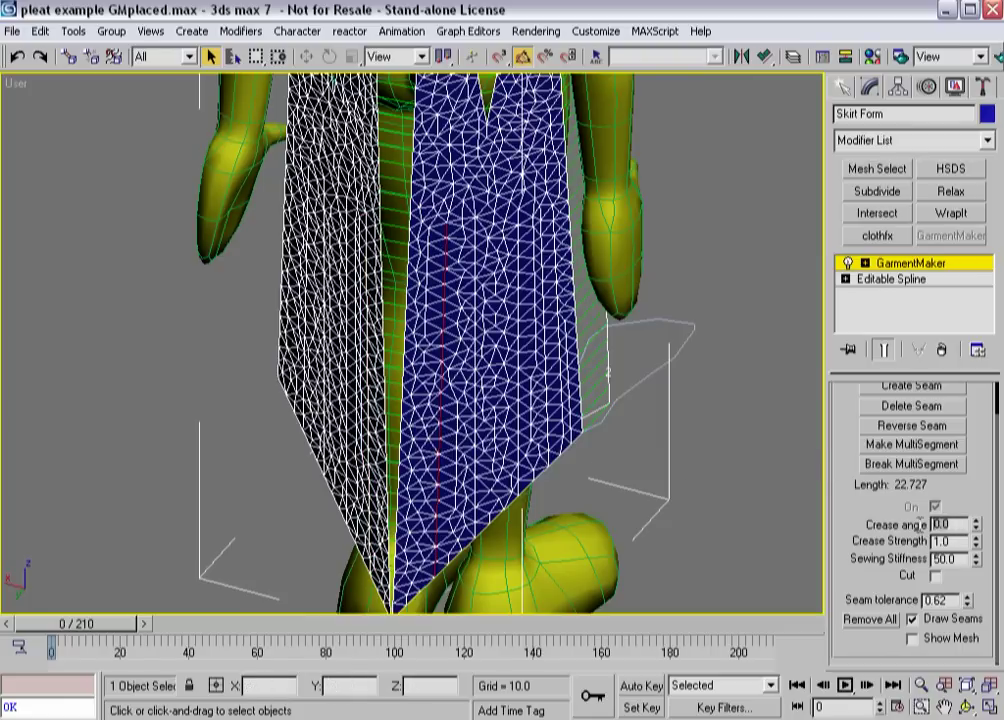
{"action": "double_click", "coordinate": [942, 524]}
{"action": "type", "text": "14"}
{"action": "key", "text": "Tab"}
{"action": "type", "text": "10"}
{"action": "key", "text": "Return"}
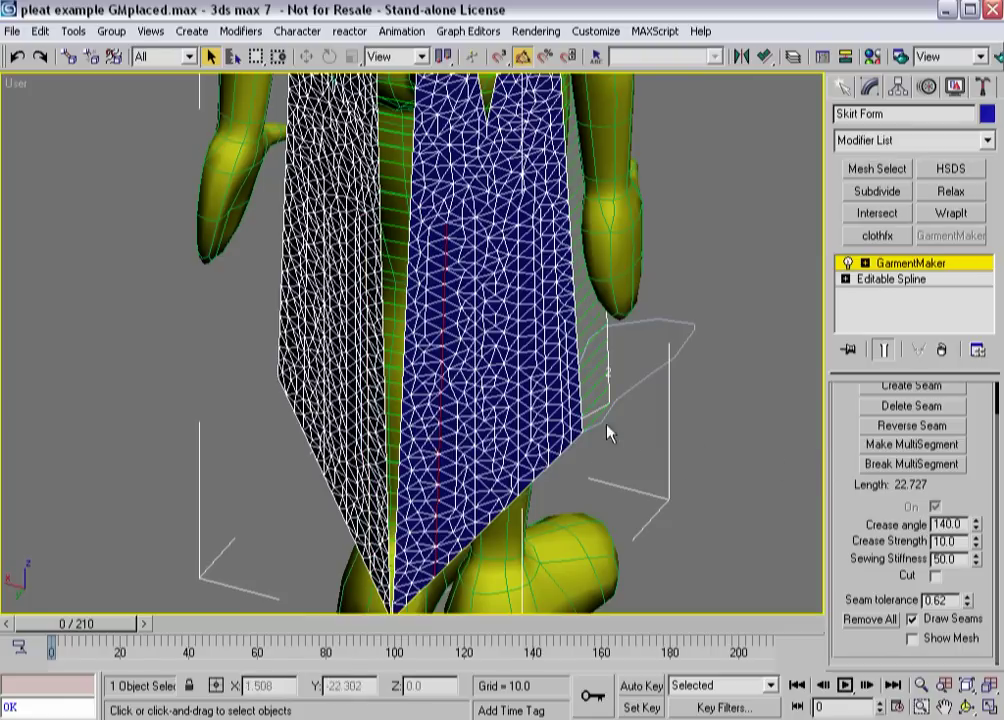
- Set this back panel's second pleat line from the center back edge to crease angle -140 and crease strength 10
{"action": "left_click", "coordinate": [475, 441]}
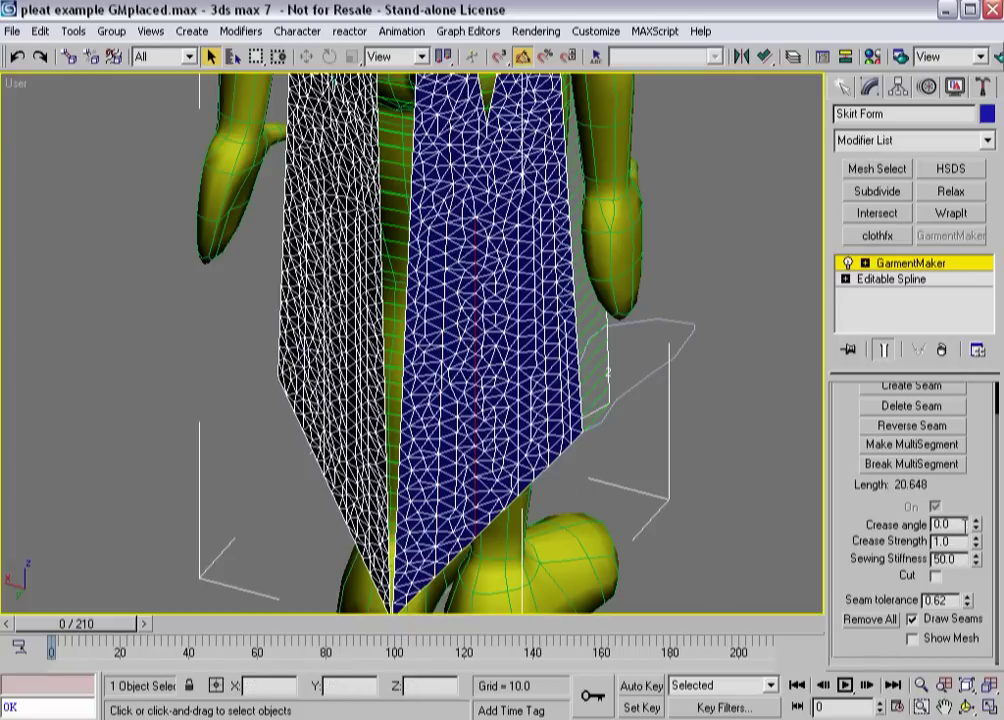
{"action": "double_click", "coordinate": [942, 524]}
{"action": "type", "text": "-140"}
{"action": "key", "text": "Return"}
{"action": "left_click_drag", "start_coordinate": [956, 541], "coordinate": [918, 536]}
{"action": "type", "text": "10"}
{"action": "key", "text": "Return"}
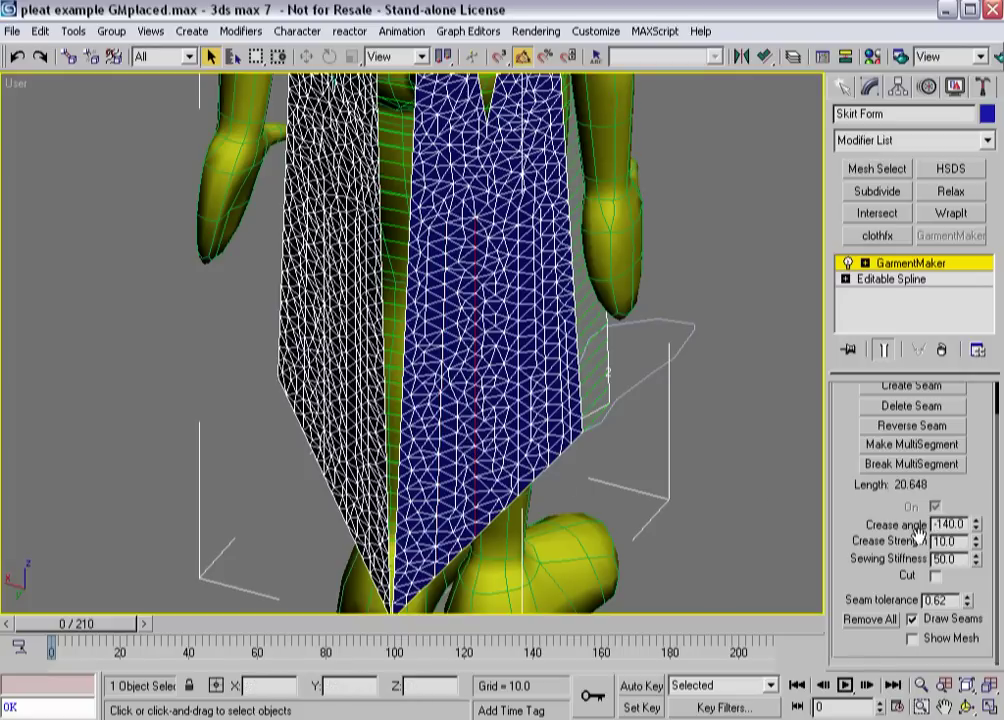
- Set this back panel's third pleat line from the center back edge to crease angle -140 and crease strength 10
{"action": "left_click", "coordinate": [519, 455]}
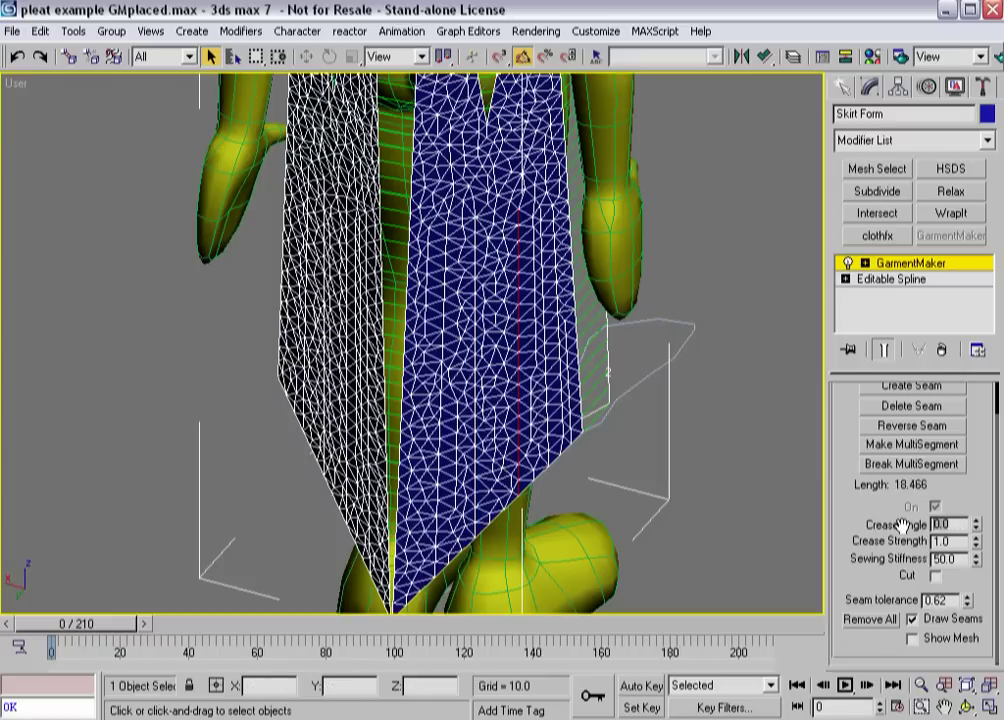
{"action": "double_click", "coordinate": [940, 524]}
{"action": "type", "text": "140"}
{"action": "key", "text": "Return"}
{"action": "double_click", "coordinate": [930, 541]}
{"action": "type", "text": "10"}
{"action": "key", "text": "Return"}
- Set this back panel's pleat line nearest the side edge to crease angle 140 and crease strength 10
{"action": "left_click", "coordinate": [546, 423]}
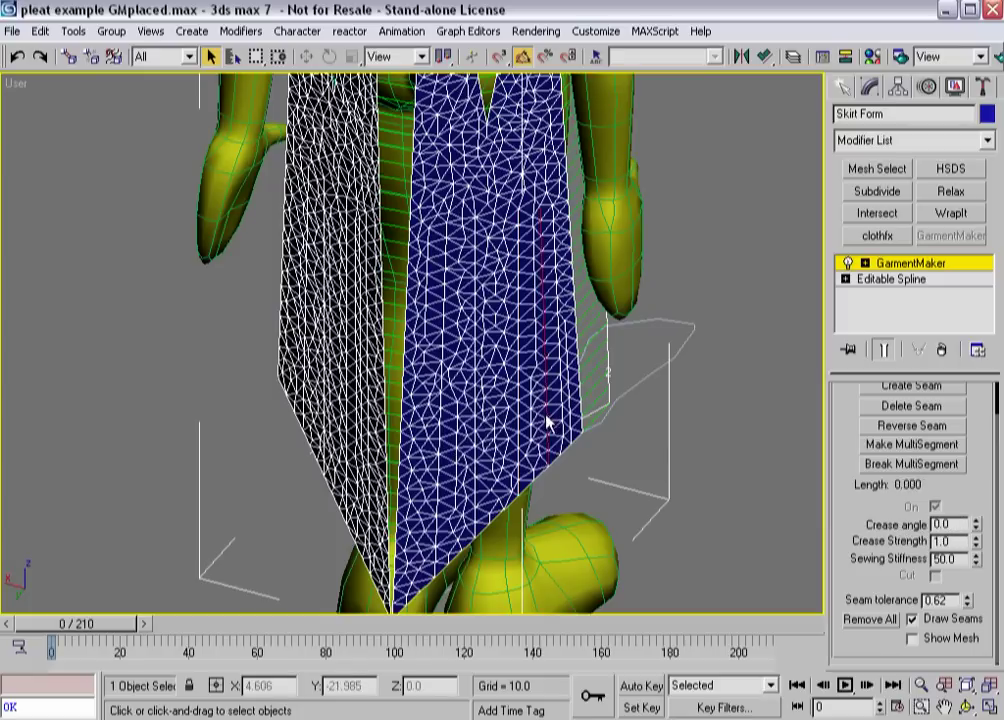
{"action": "left_click", "coordinate": [547, 423]}
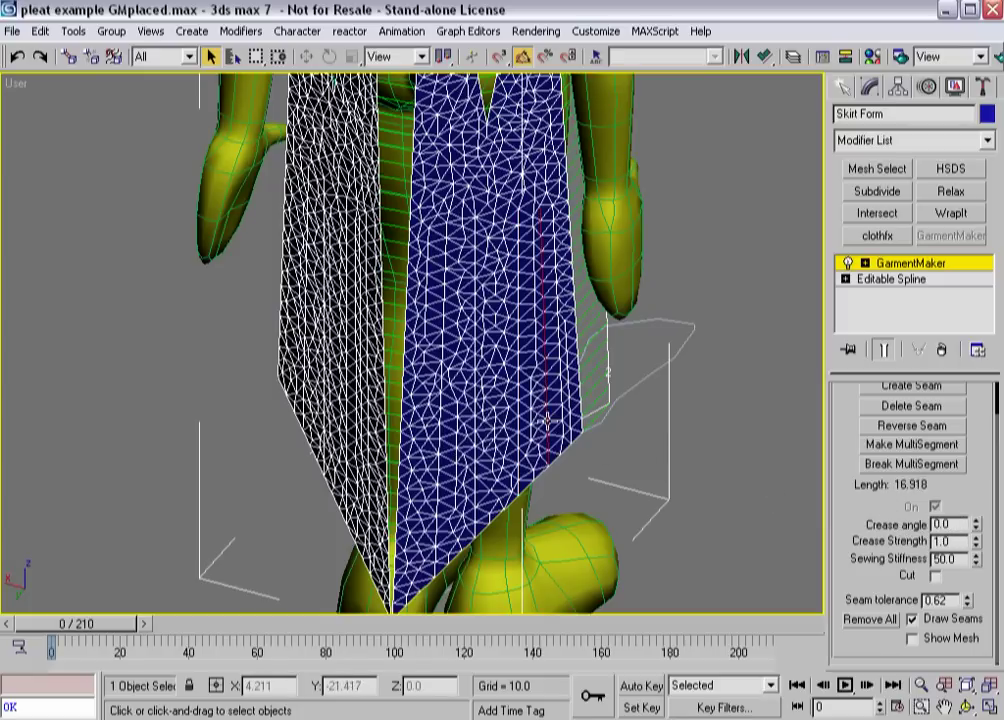
{"action": "double_click", "coordinate": [934, 524]}
{"action": "type", "text": "14"}
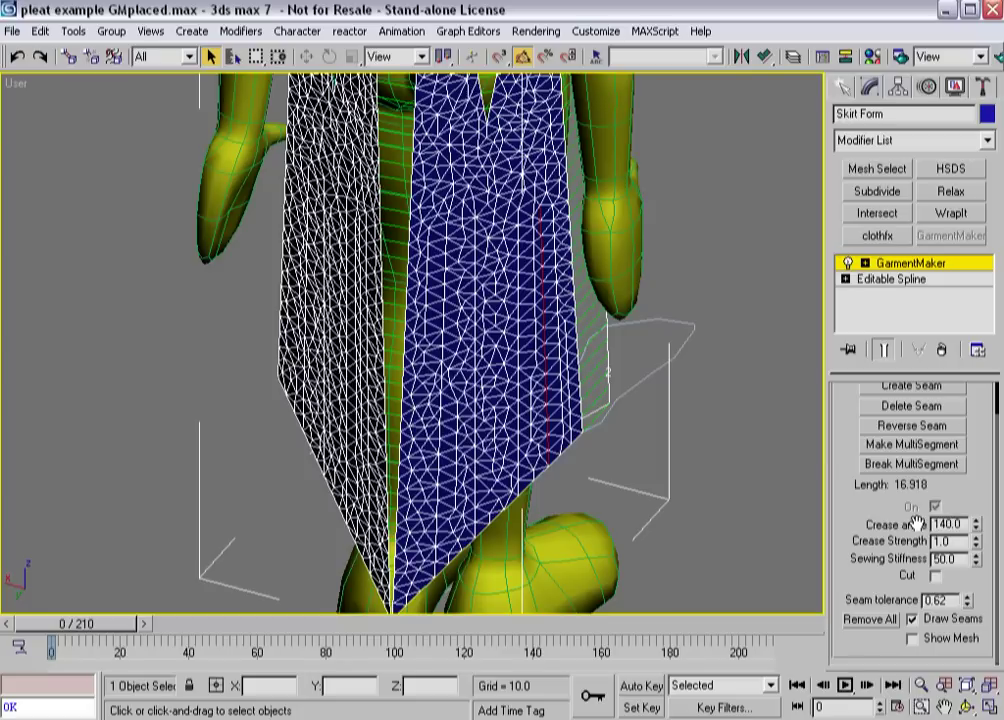
{"action": "left_click_drag", "start_coordinate": [957, 543], "coordinate": [923, 541]}
{"action": "type", "text": "10"}
{"action": "left_click", "coordinate": [517, 437]}
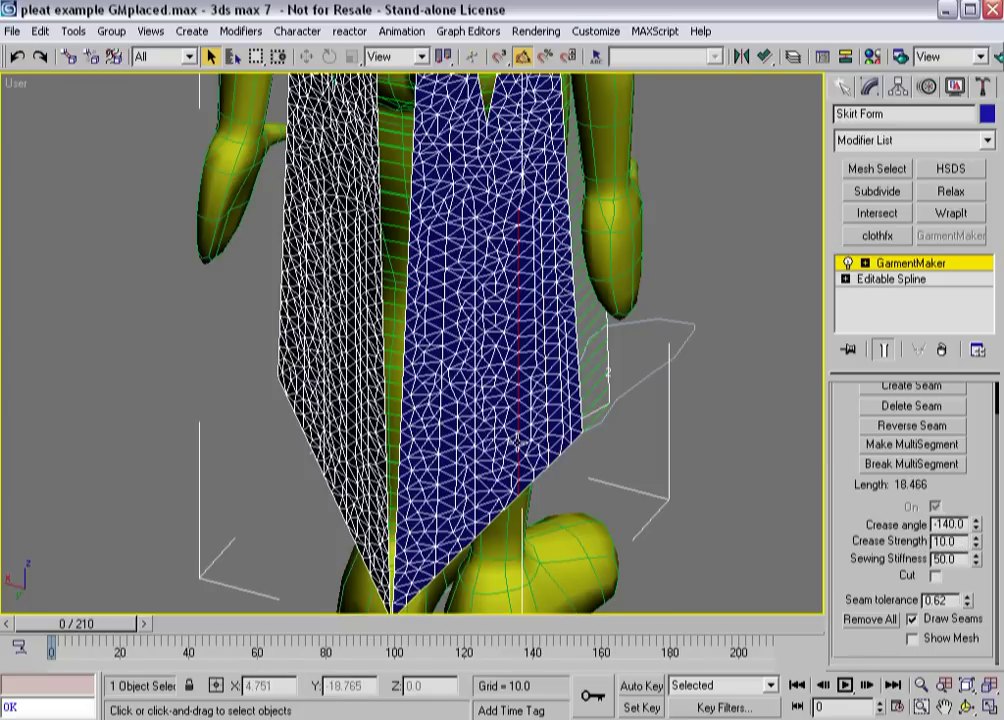
- Set the remaining front panel's pleat line nearest the side edge to crease angle 140 and crease strength 10
{"action": "middle_click_drag", "start_coordinate": [544, 438], "coordinate": [354, 448], "text": "alt"}
{"action": "left_click", "coordinate": [415, 432]}
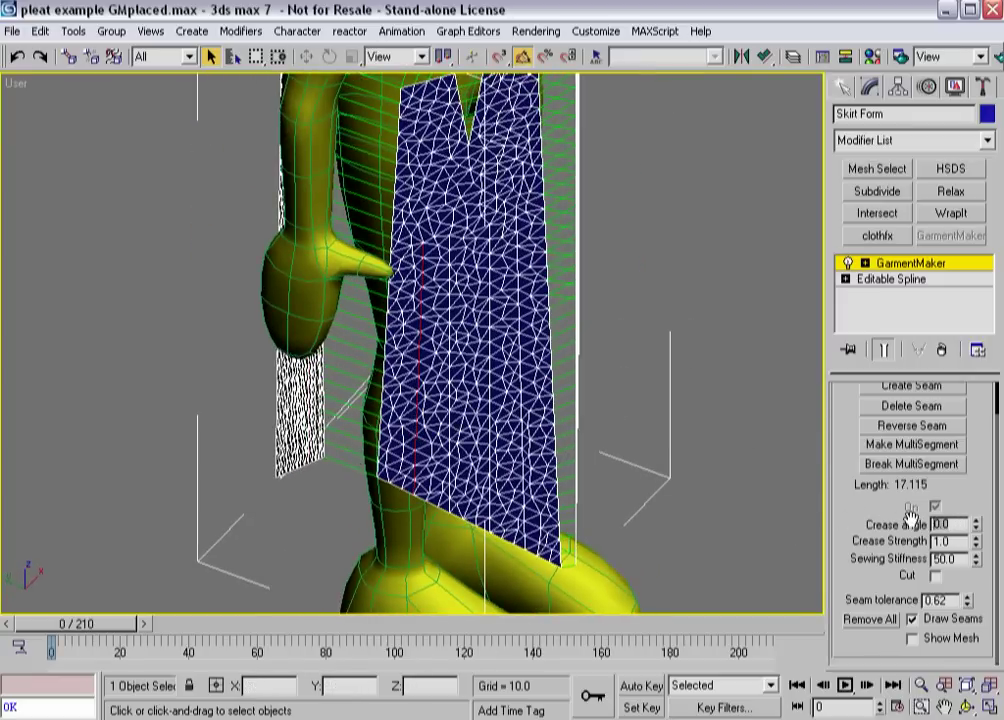
{"action": "double_click", "coordinate": [948, 524]}
{"action": "type", "text": "14"}
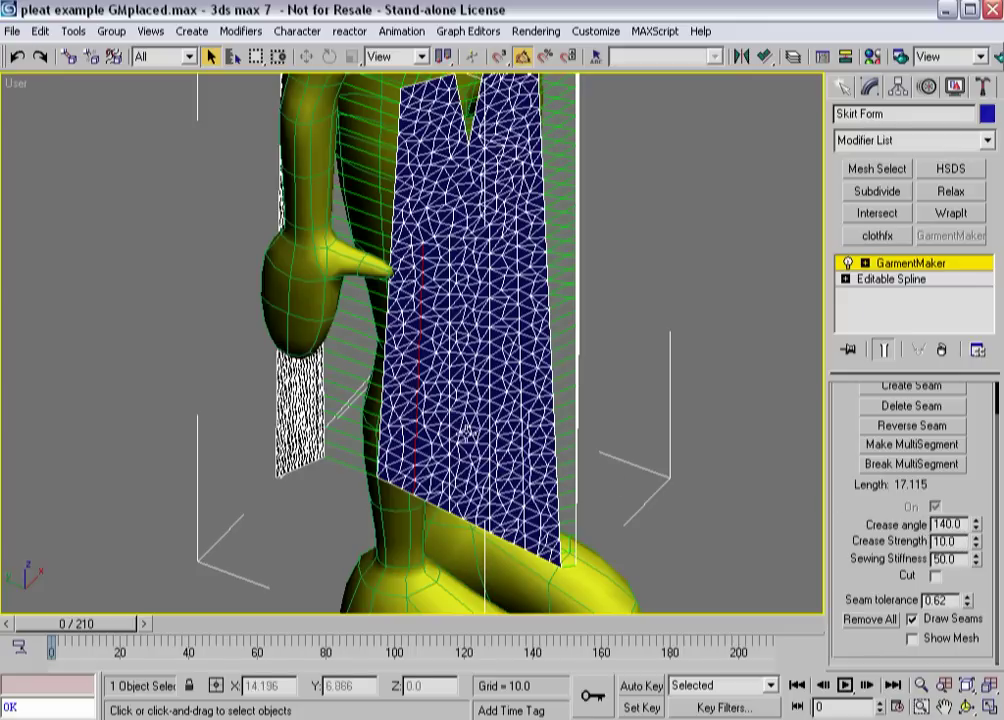
- Set the crease angle of this front panel's second pleat line from the side edge to -140
{"action": "left_click", "coordinate": [354, 342]}
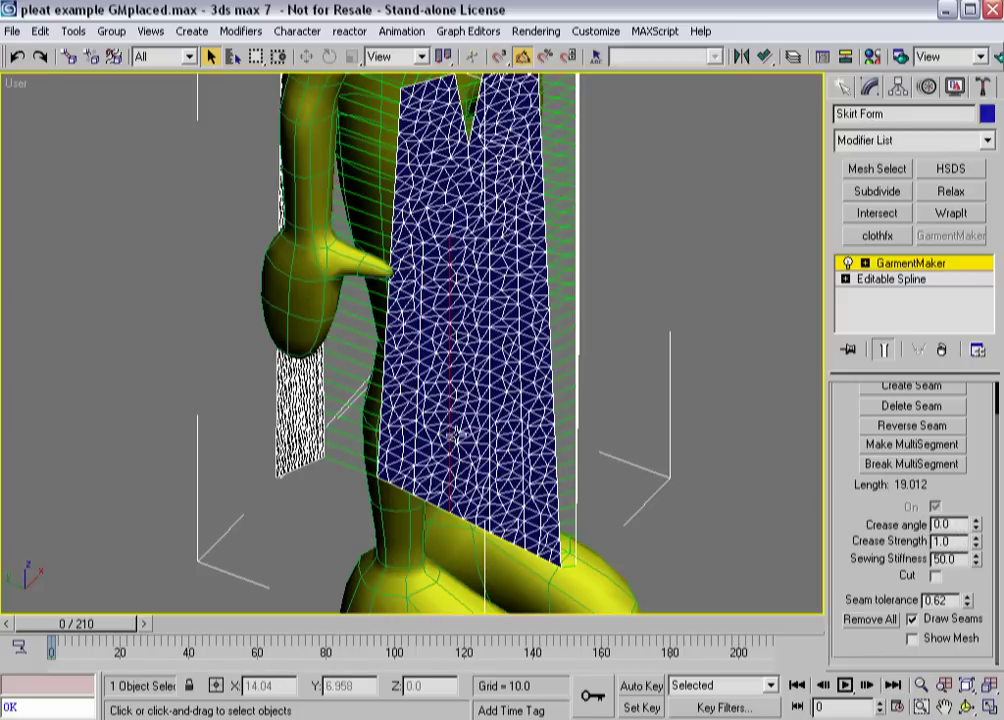
{"action": "double_click", "coordinate": [945, 524]}
{"action": "type", "text": "-14"}
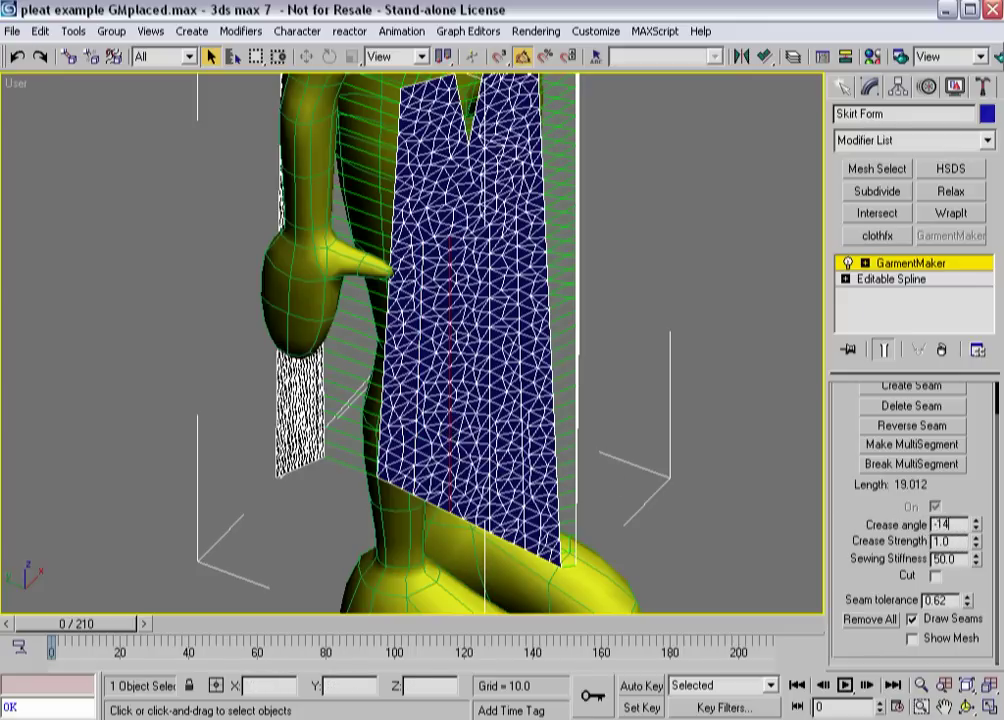
{"action": "type", "text": "0"}
{"action": "key", "text": "Return"}
- Set this front panel's third pleat line from the side edge to crease angle -140 and crease strength 10
{"action": "left_click", "coordinate": [895, 446]}
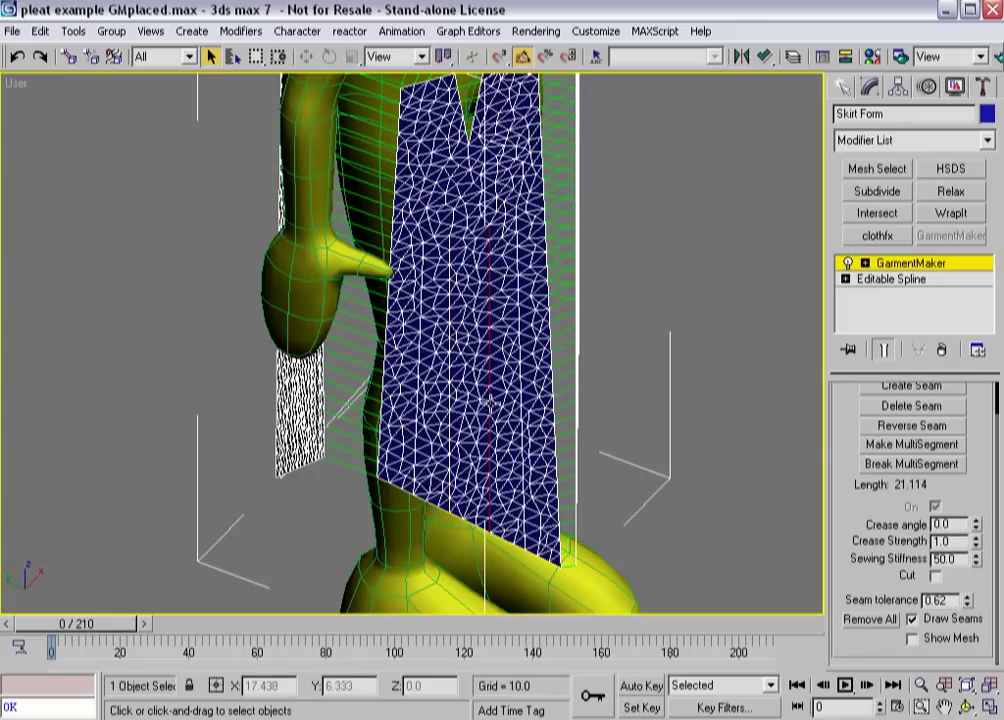
{"action": "type", "text": "-1"}
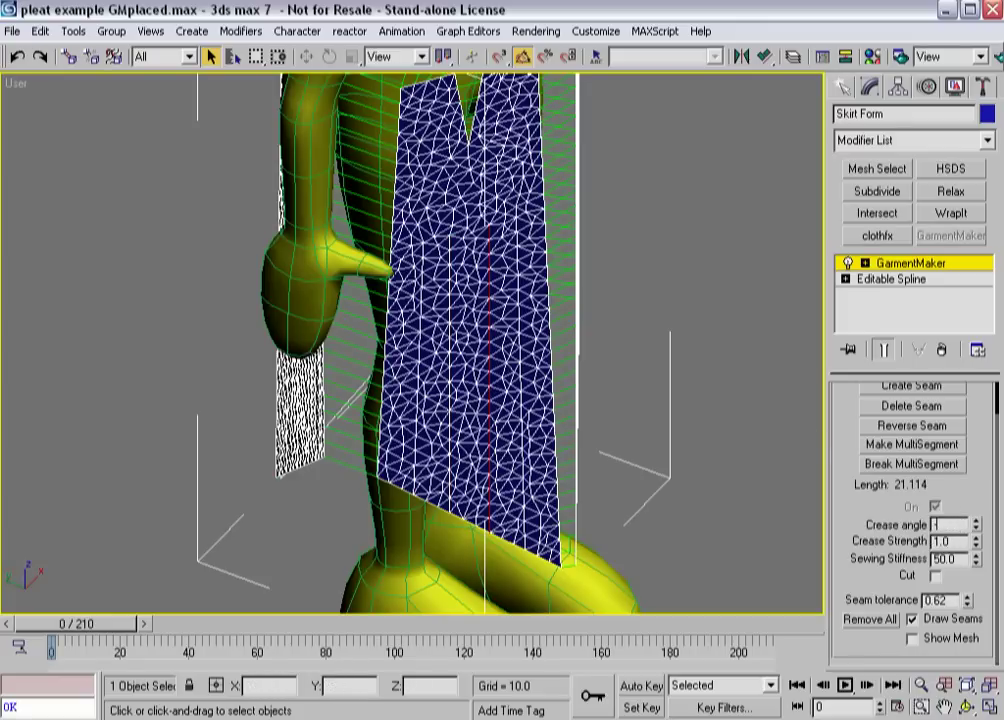
{"action": "type", "text": "40"}
{"action": "key", "text": "Return"}
- Set this front panel's pleat line nearest the center front to crease angle 140 and strength 10, and finish seam editing
{"action": "left_click", "coordinate": [522, 470]}
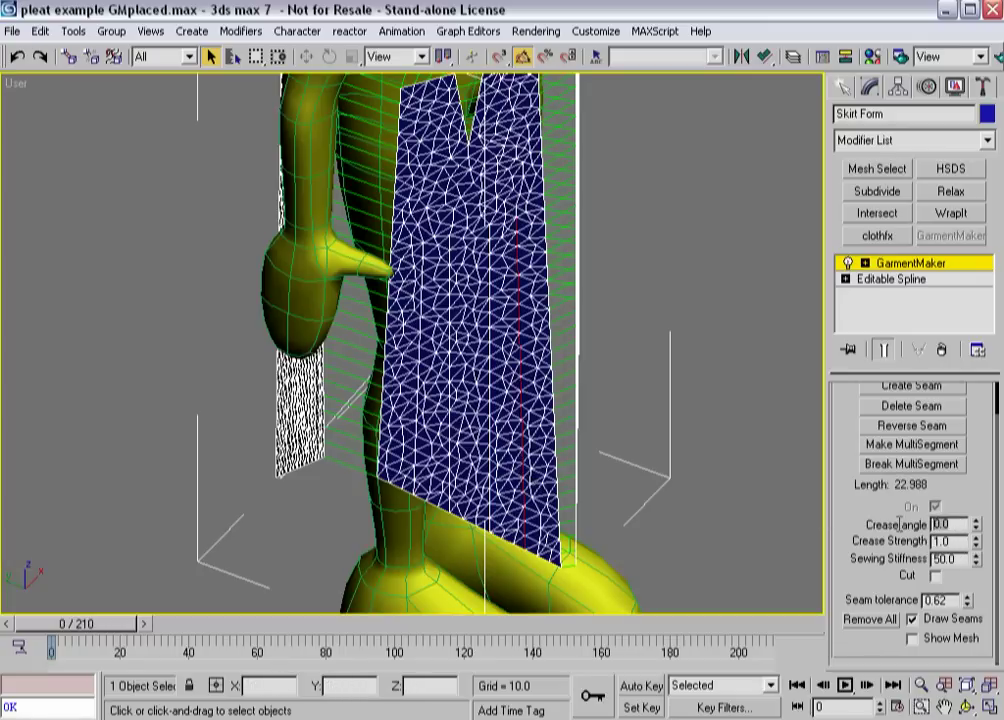
{"action": "type", "text": "140"}
{"action": "key", "text": "Return"}
{"action": "left_click_drag", "start_coordinate": [958, 541], "coordinate": [914, 541]}
{"action": "type", "text": "10"}
{"action": "key", "text": "Return"}
{"action": "left_click", "coordinate": [895, 263]}
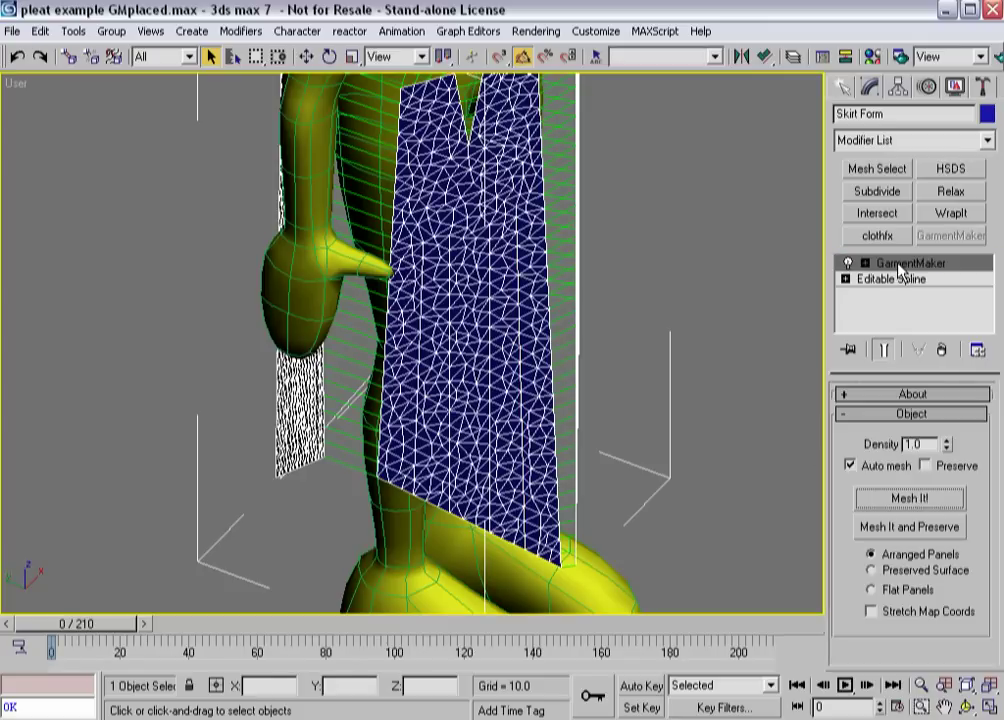
- Save the scene as a new file named "pleat example GMplaced withPleats.max" in the clothfx folder
{"action": "middle_click_drag", "start_coordinate": [416, 398], "coordinate": [379, 406], "text": "alt"}
{"action": "scroll", "coordinate": [381, 405], "scroll_direction": "down", "scroll_amount": 3}
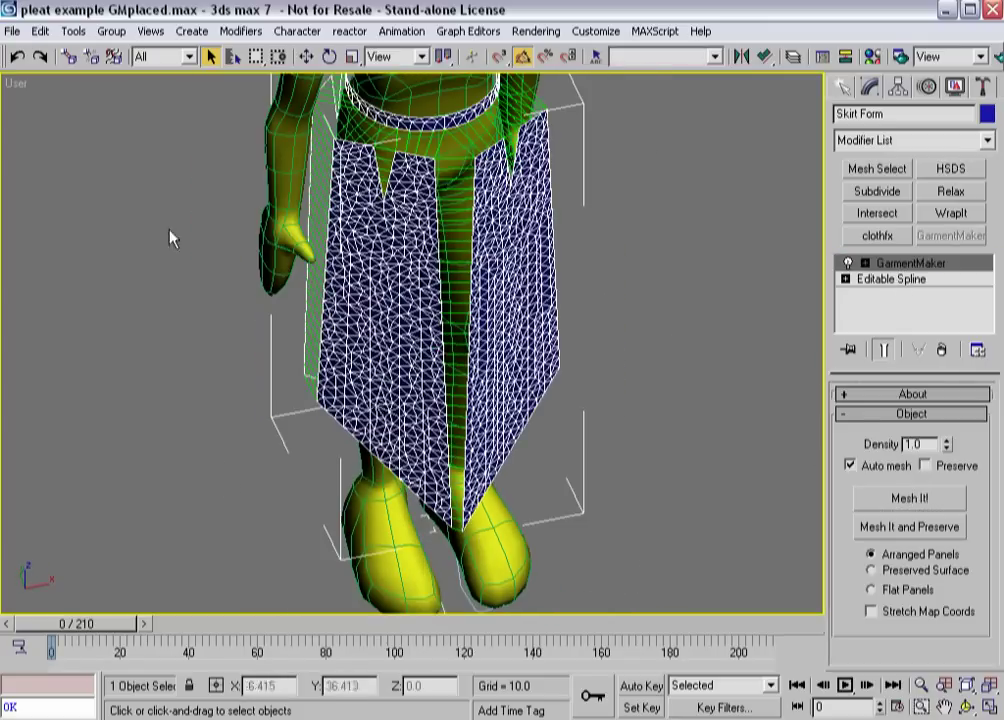
{"action": "left_click", "coordinate": [12, 31]}
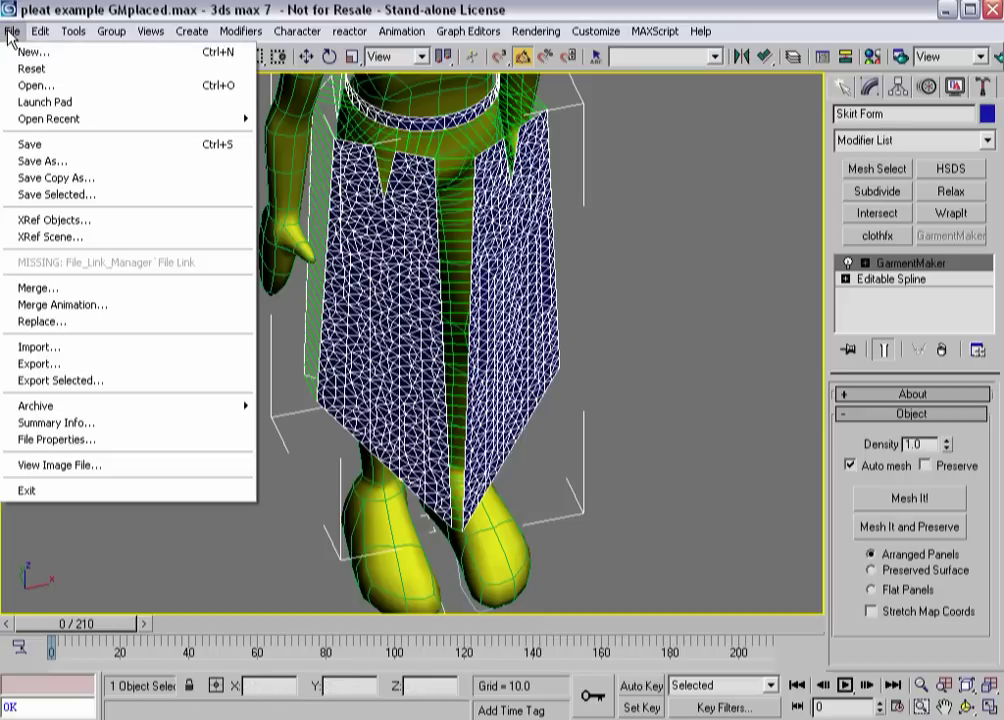
{"action": "left_click", "coordinate": [40, 161]}
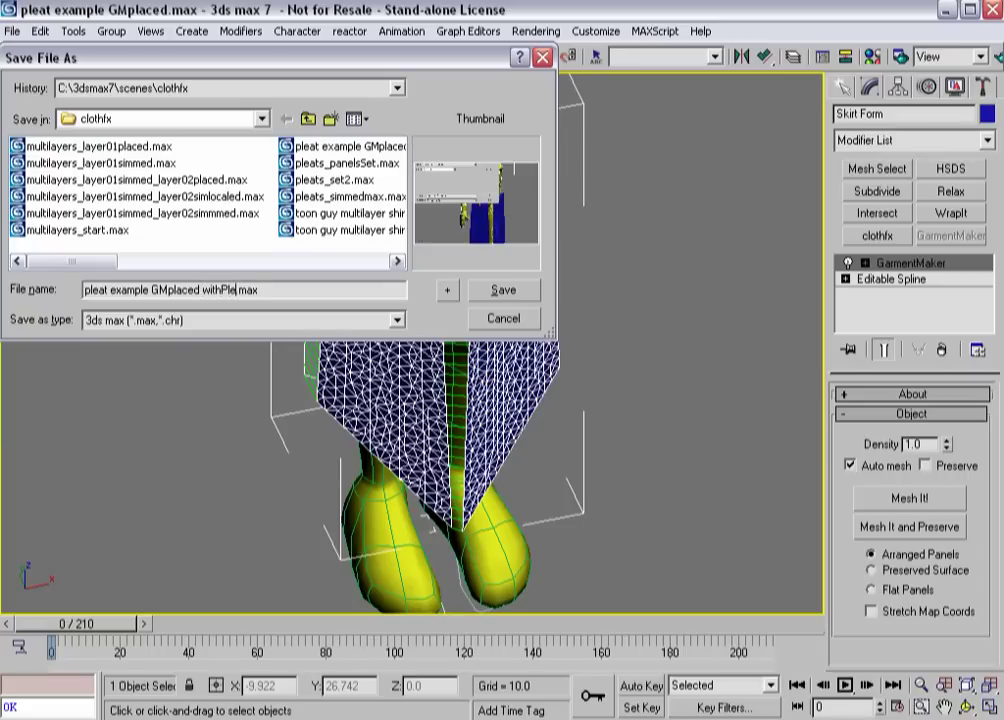
{"action": "type", "text": "withPleats"}
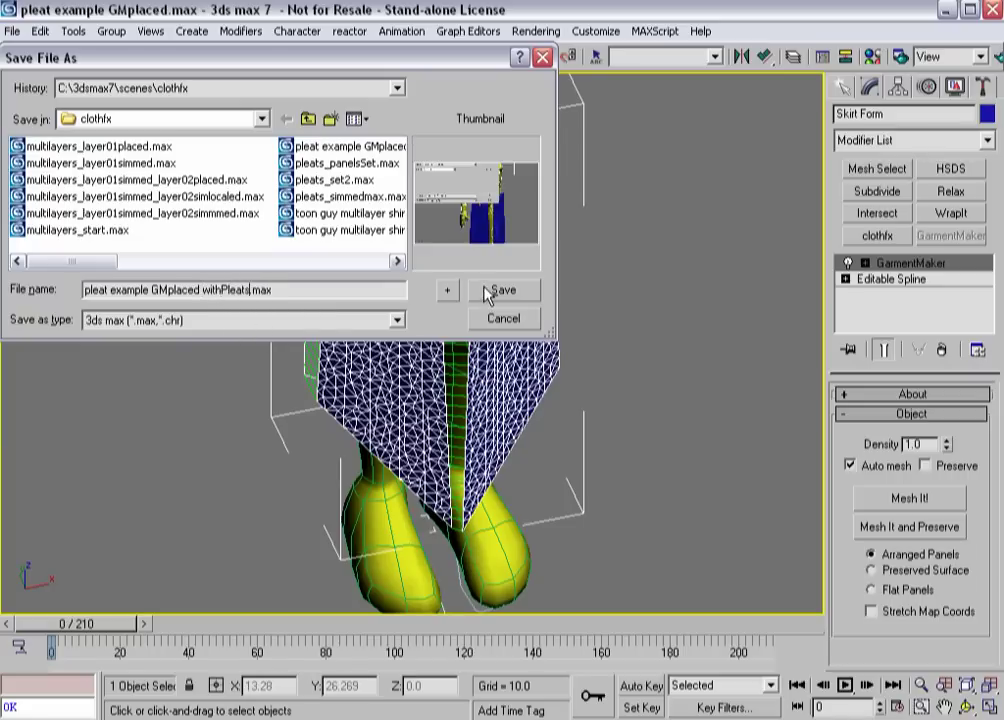
{"action": "left_click", "coordinate": [483, 289]}
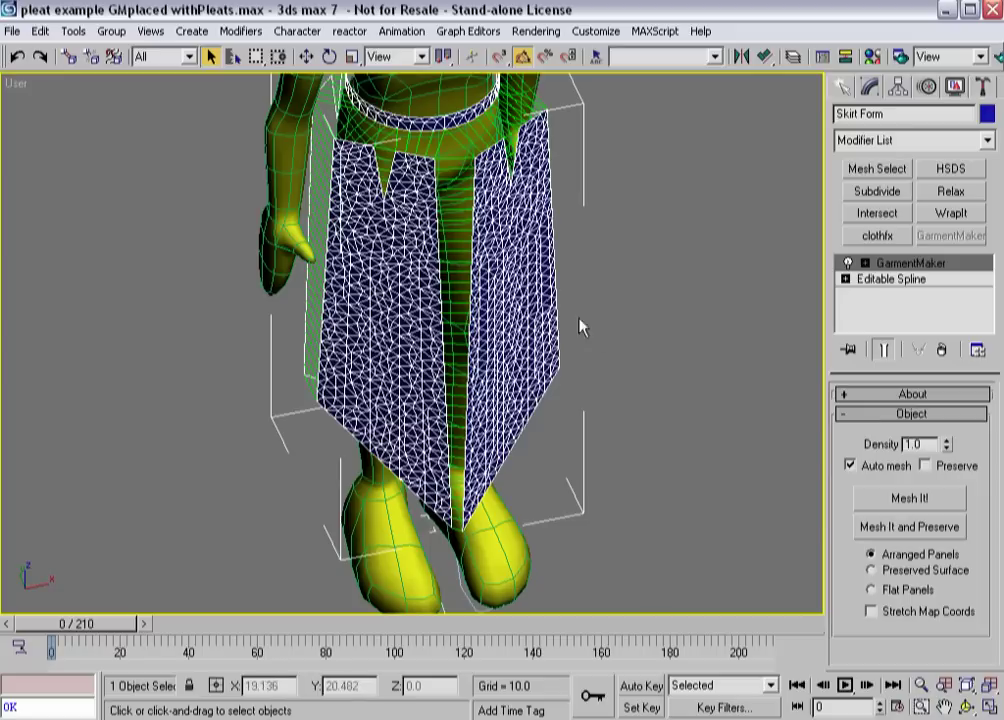
- Apply a clothfx modifier to the Skirt Form and open its object properties
{"action": "middle_click_drag", "start_coordinate": [579, 318], "coordinate": [603, 341], "text": "alt"}
{"action": "scroll", "coordinate": [481, 286], "scroll_direction": "down", "scroll_amount": 2}
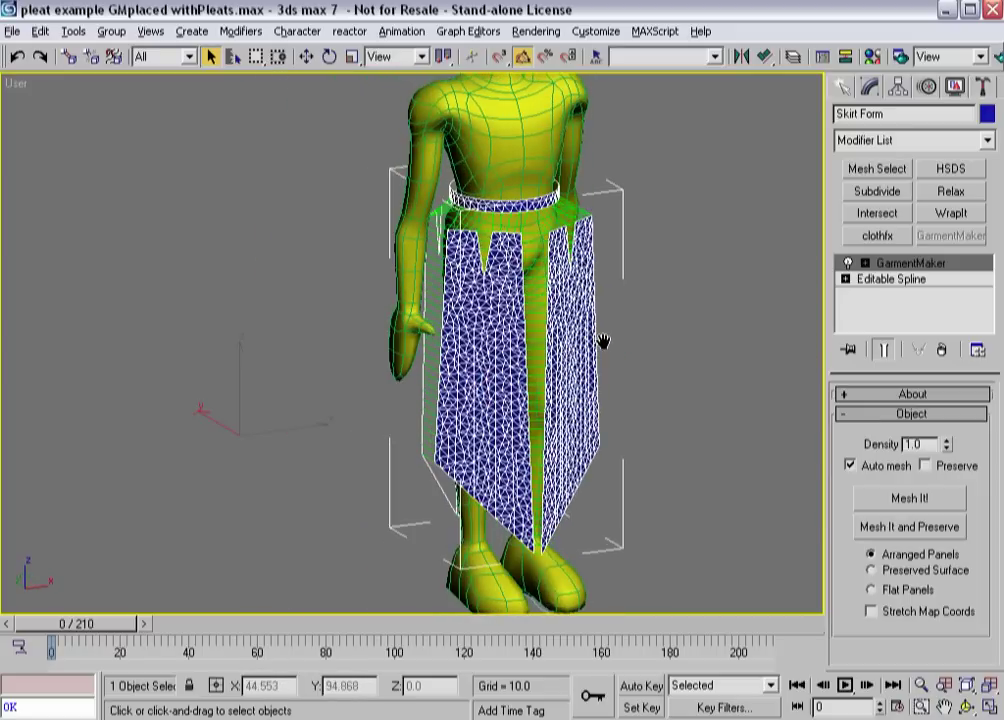
{"action": "left_click", "coordinate": [869, 246]}
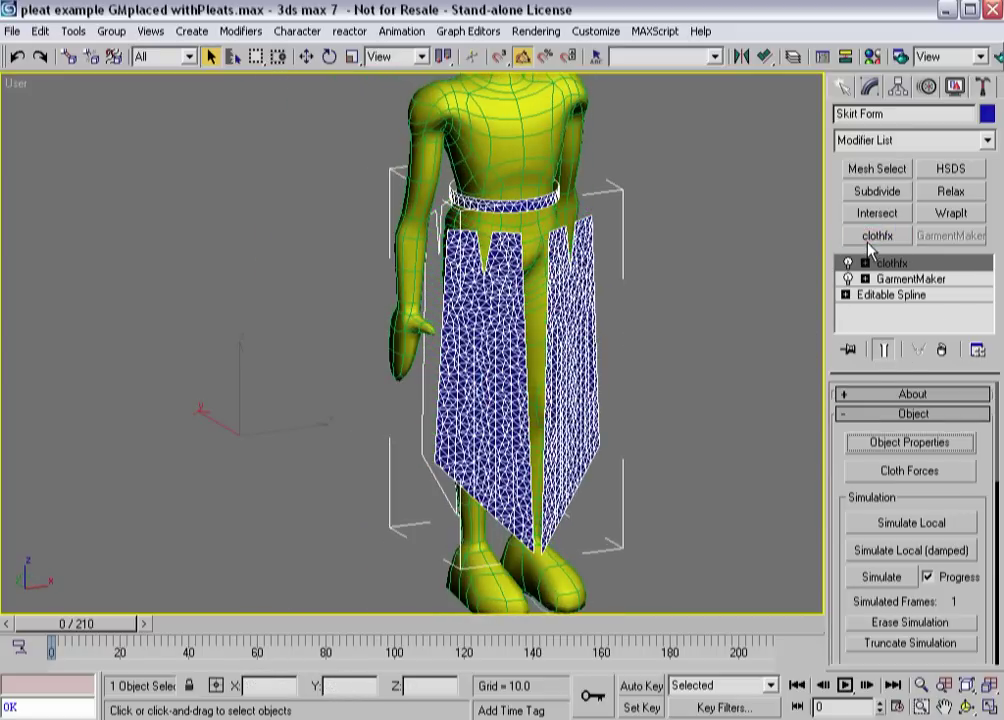
{"action": "left_click", "coordinate": [888, 443]}
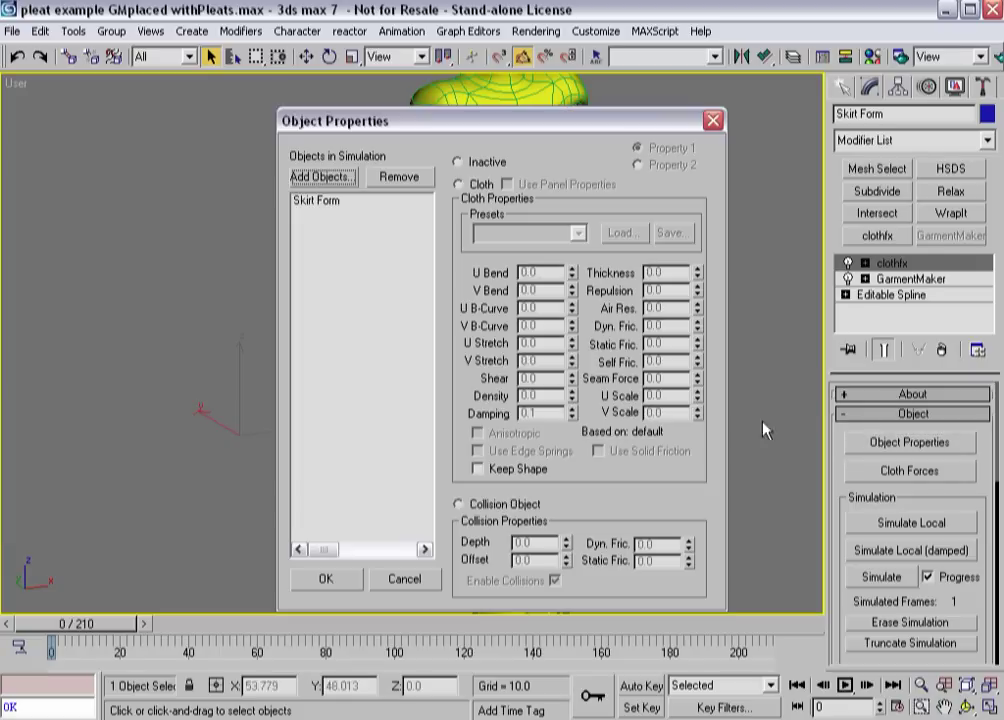
- Define Skirt Form as a Cloth object and give it the Silk preset
{"action": "left_click", "coordinate": [322, 205]}
{"action": "left_click", "coordinate": [458, 184]}
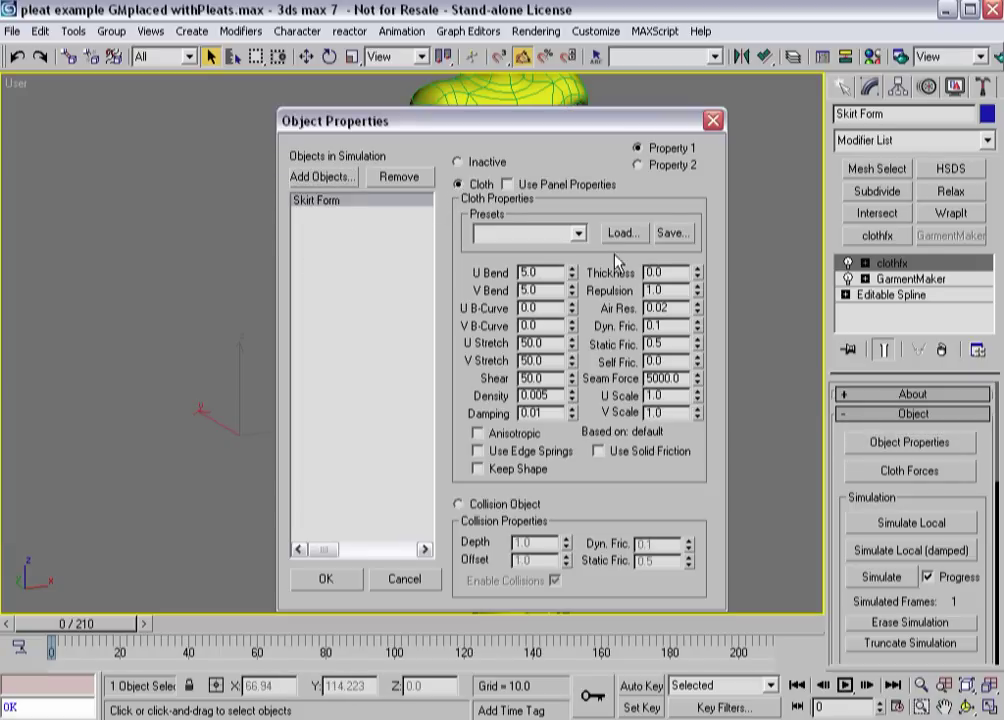
{"action": "left_click", "coordinate": [578, 233]}
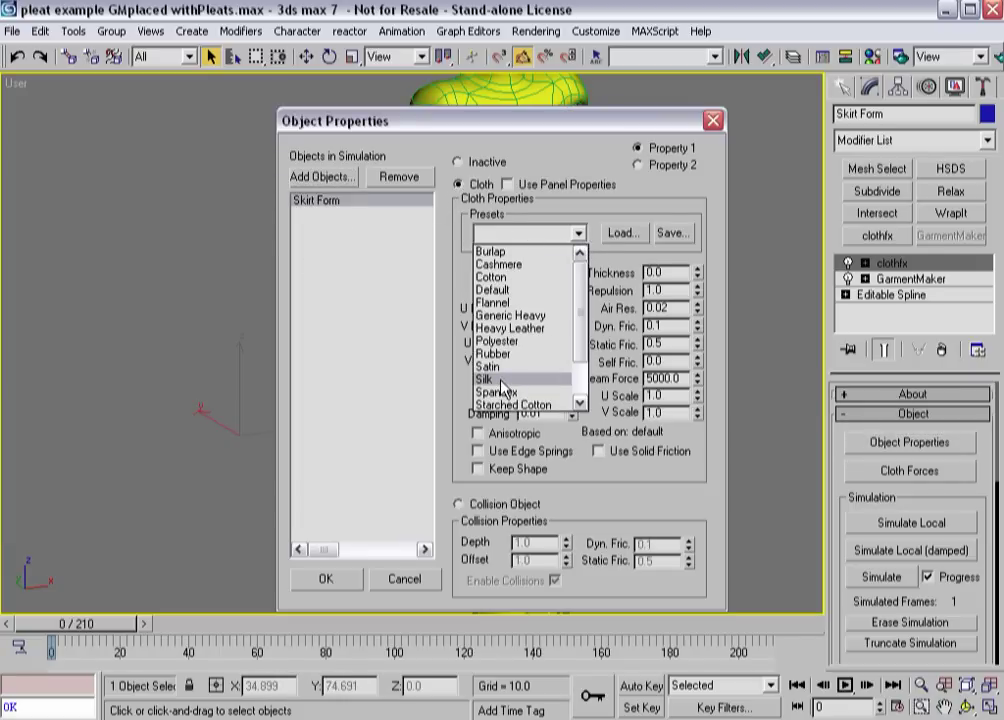
{"action": "left_click", "coordinate": [500, 380]}
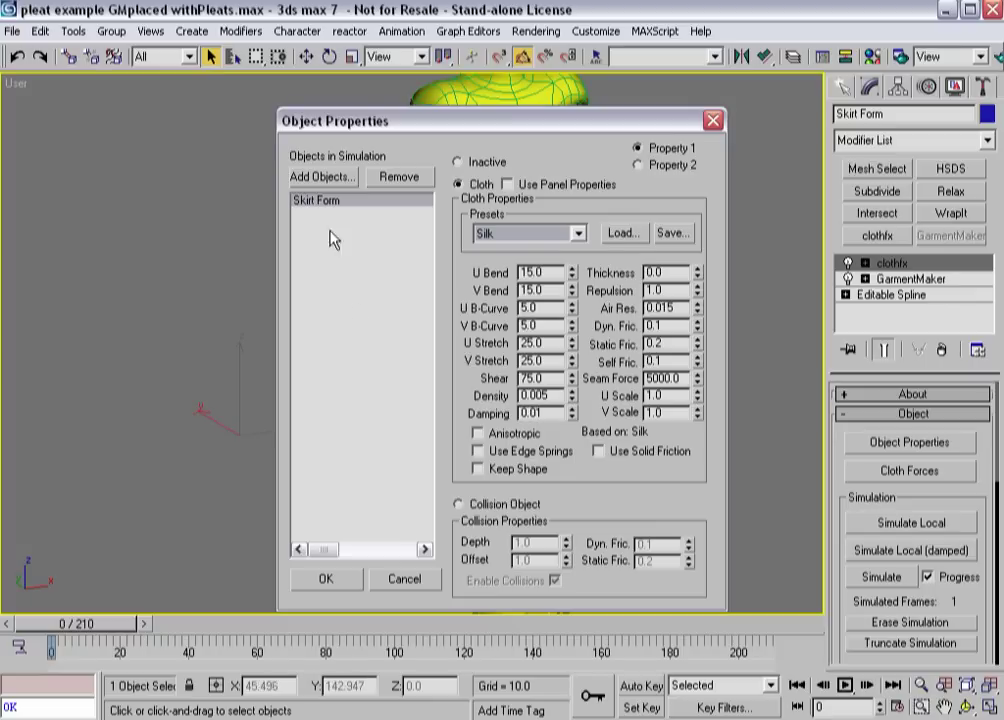
- Add GenericMan to the cloth simulation and select it among the simulation objects
{"action": "left_click", "coordinate": [322, 177]}
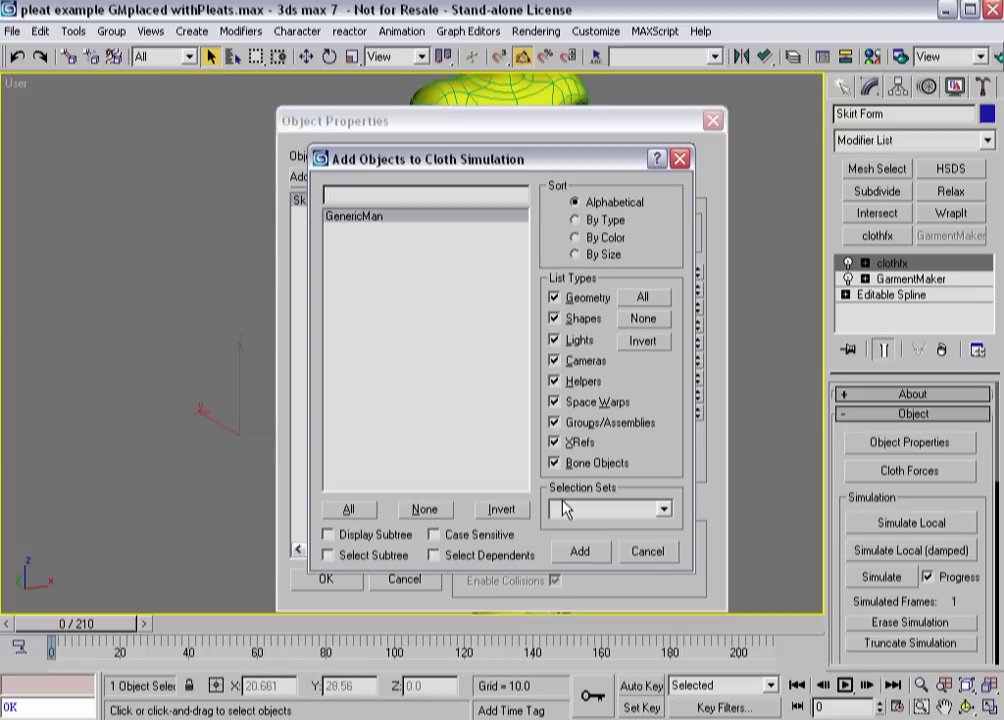
{"action": "left_click", "coordinate": [580, 553]}
{"action": "left_click", "coordinate": [330, 202]}
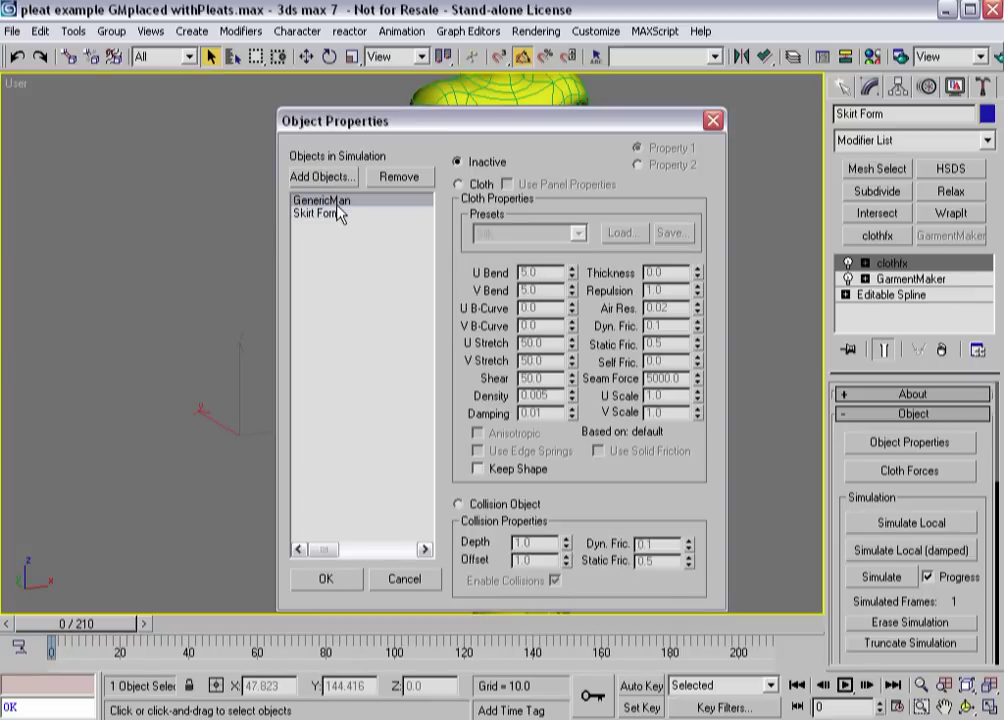
- Define GenericMan as a Collision Object with an Offset of 0.3 and accept the object properties
{"action": "left_click", "coordinate": [459, 504]}
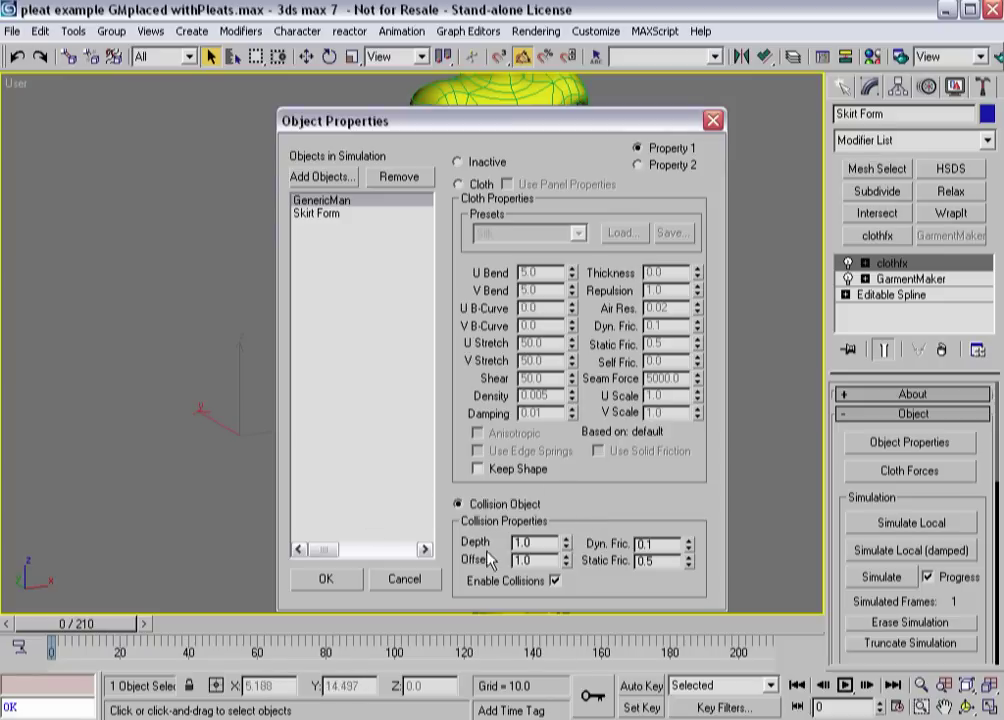
{"action": "left_click_drag", "start_coordinate": [529, 560], "coordinate": [492, 562]}
{"action": "left_click", "coordinate": [326, 579]}
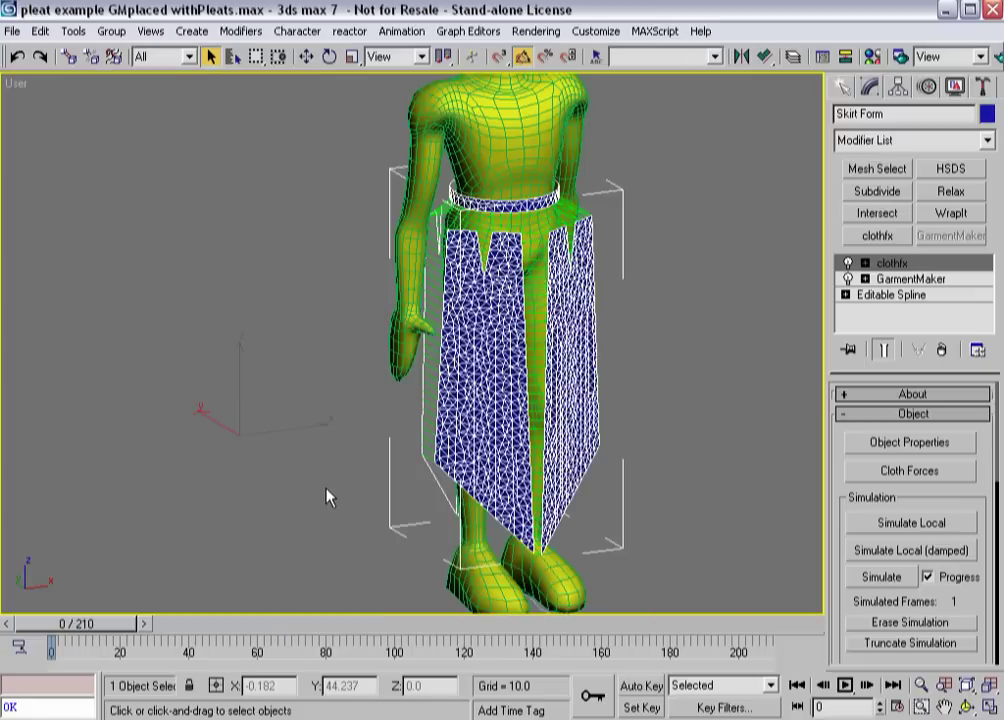
- Run a damped local simulation on the skirt panels and stop it after a short run
{"action": "scroll", "coordinate": [906, 492], "scroll_direction": "down", "scroll_amount": 10}
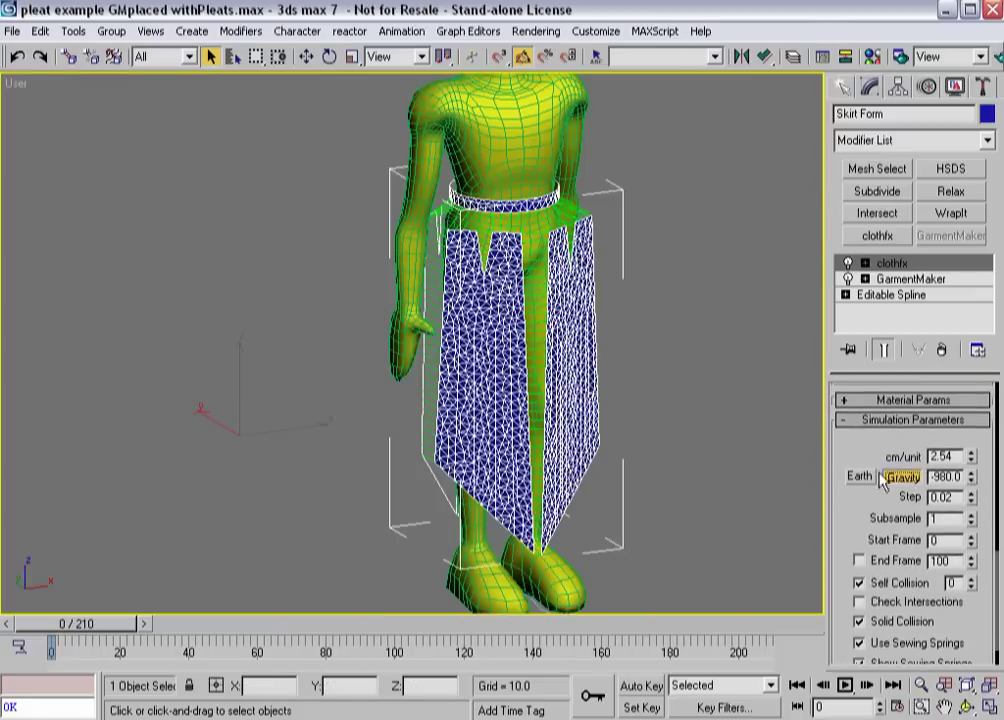
{"action": "left_click_drag", "start_coordinate": [846, 440], "coordinate": [845, 716]}
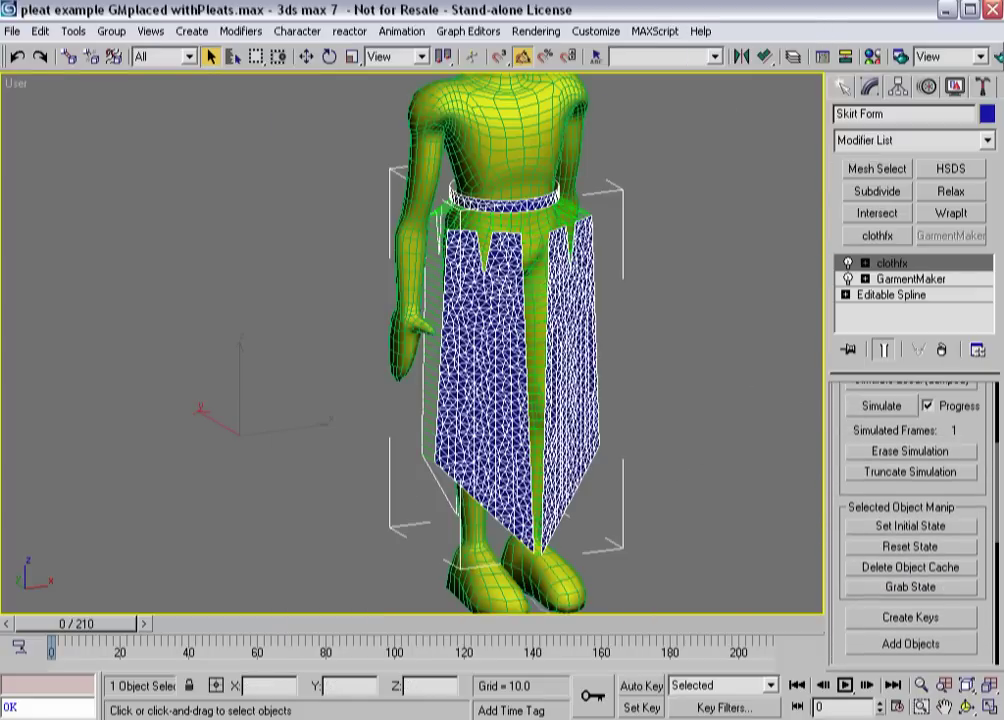
{"action": "left_click_drag", "start_coordinate": [835, 436], "coordinate": [836, 594]}
{"action": "left_click", "coordinate": [873, 540]}
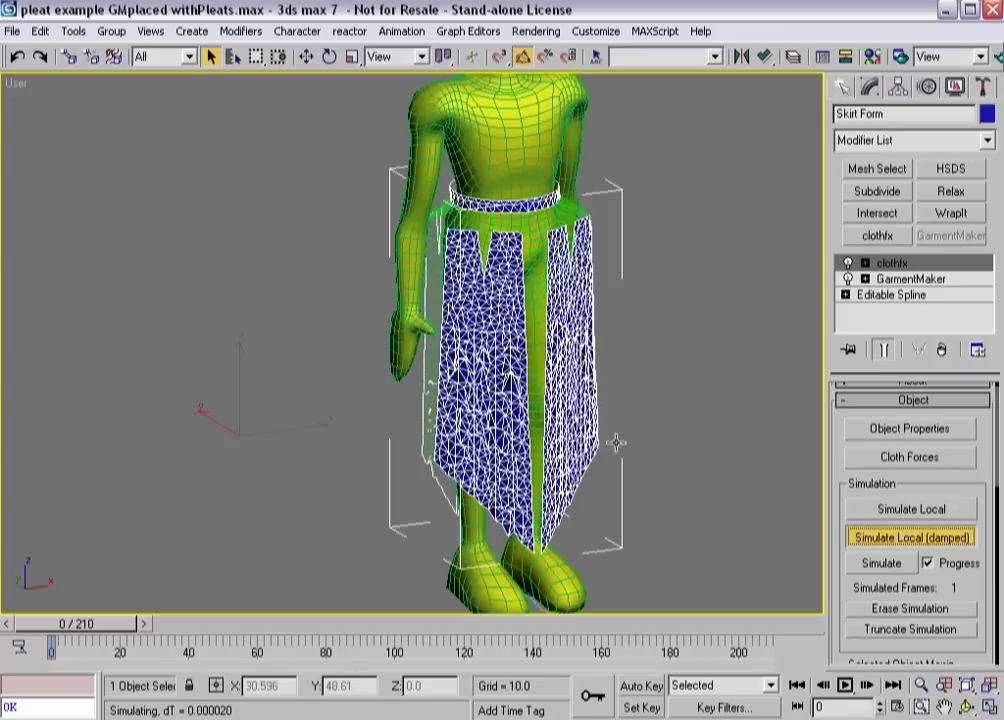
{"action": "left_click", "coordinate": [887, 538]}
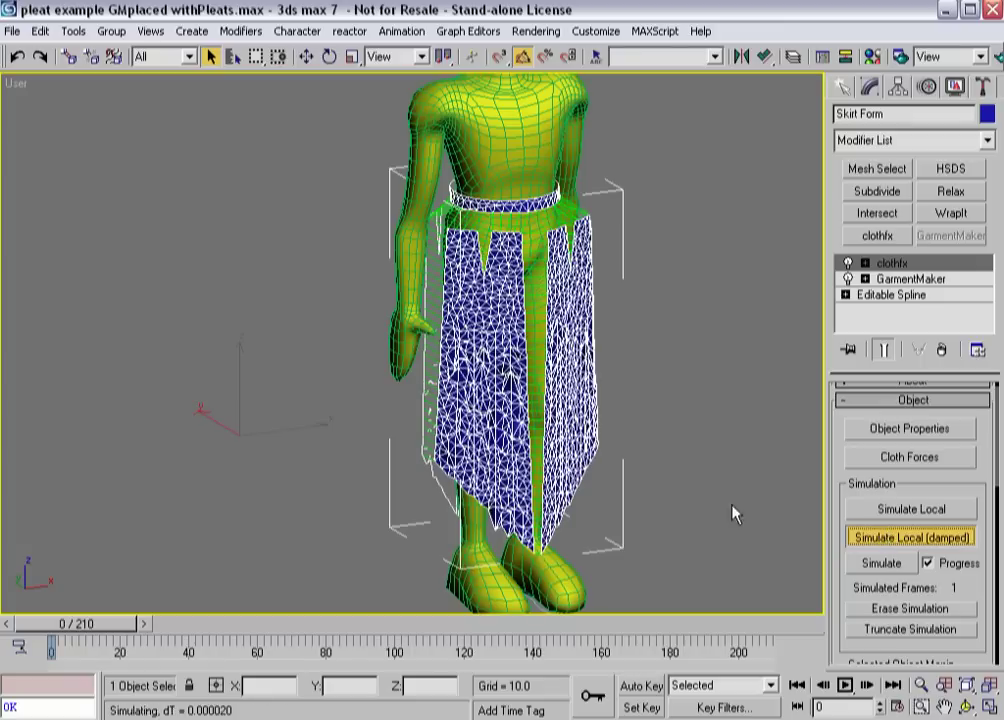
- Run an undamped local simulation on the skirt and stop it while viewing the panels from the front
{"action": "middle_click_drag", "start_coordinate": [616, 467], "coordinate": [524, 456], "text": "alt"}
{"action": "scroll", "coordinate": [524, 456], "scroll_direction": "up", "scroll_amount": 3}
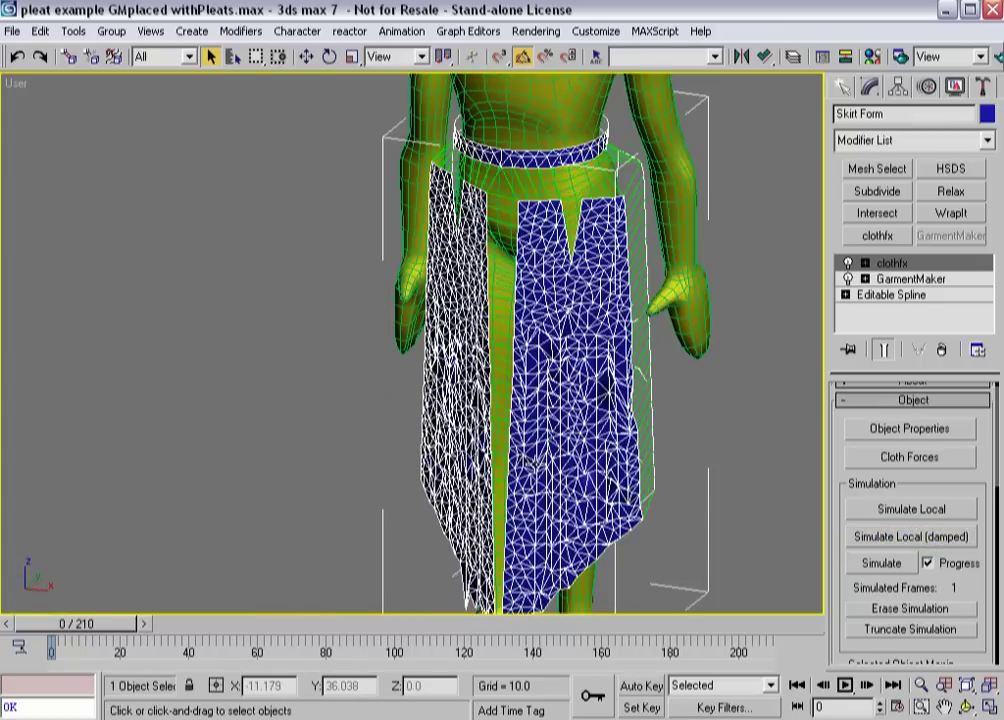
{"action": "left_click", "coordinate": [880, 512]}
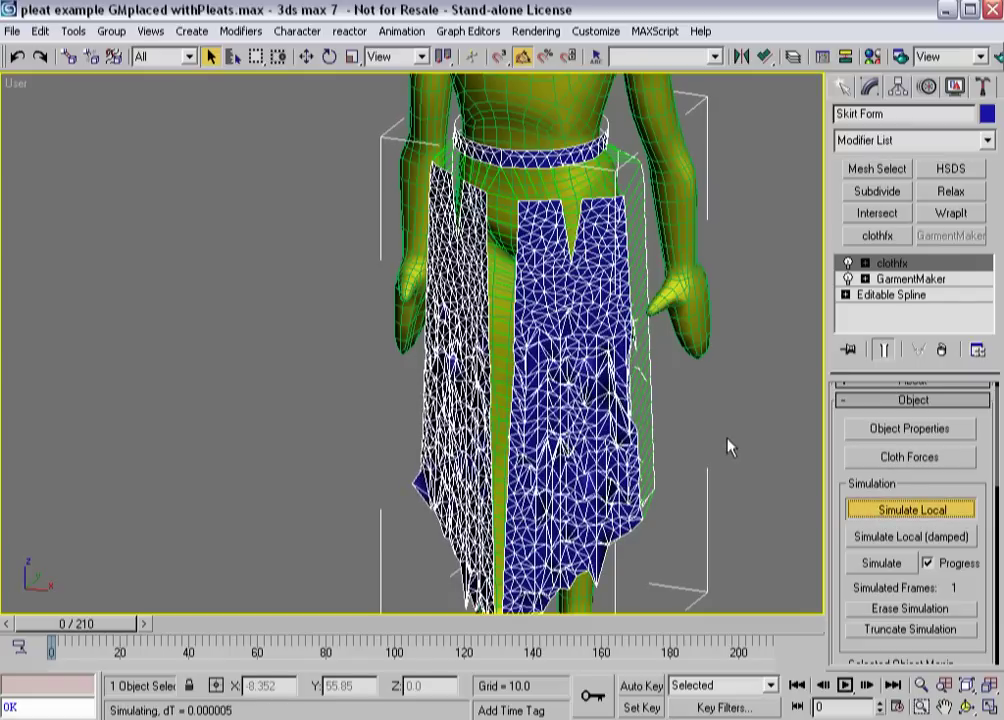
{"action": "left_click", "coordinate": [868, 505]}
- Check GenericMan's collision settings in the object properties and switch Skirt Form's cloth preset to Default
{"action": "left_click", "coordinate": [850, 428]}
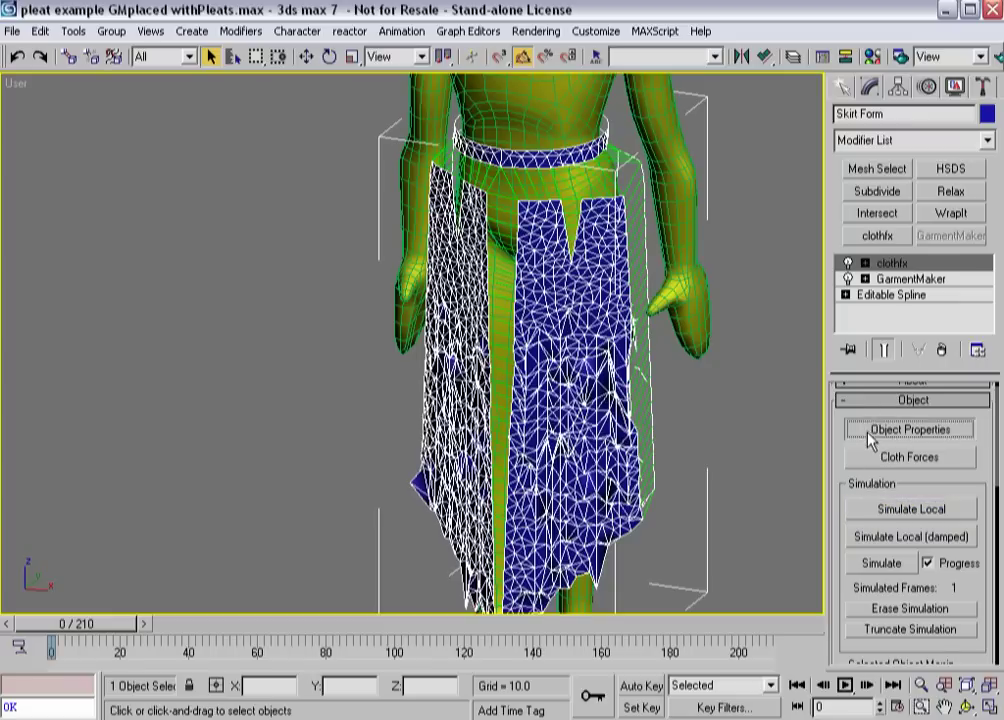
{"action": "left_click", "coordinate": [328, 201]}
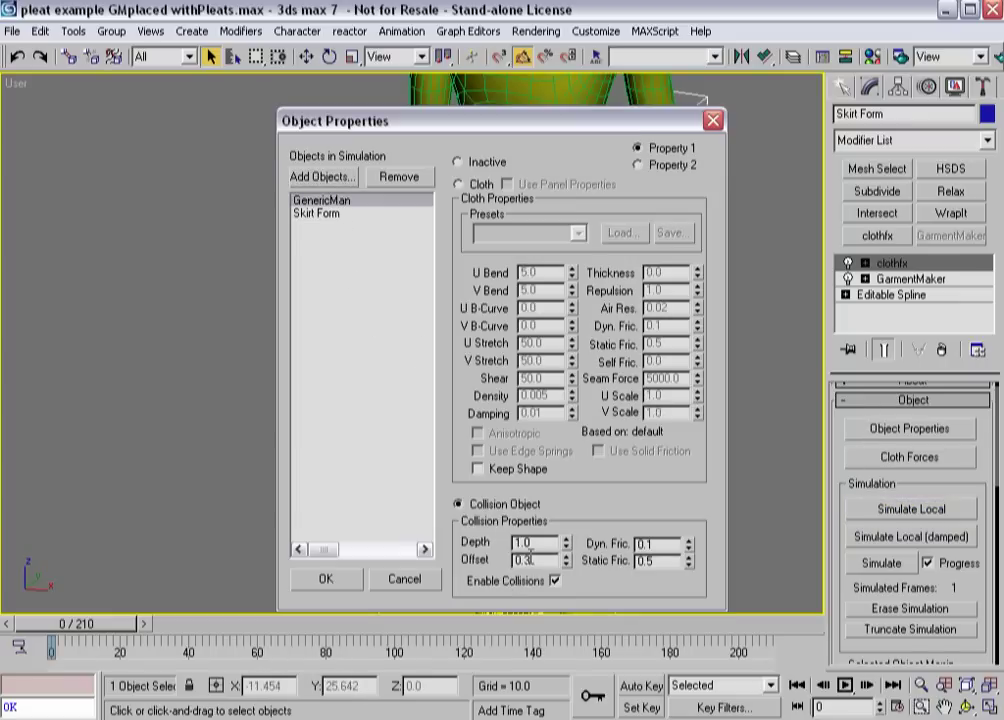
{"action": "left_click", "coordinate": [318, 214]}
{"action": "left_click", "coordinate": [578, 233]}
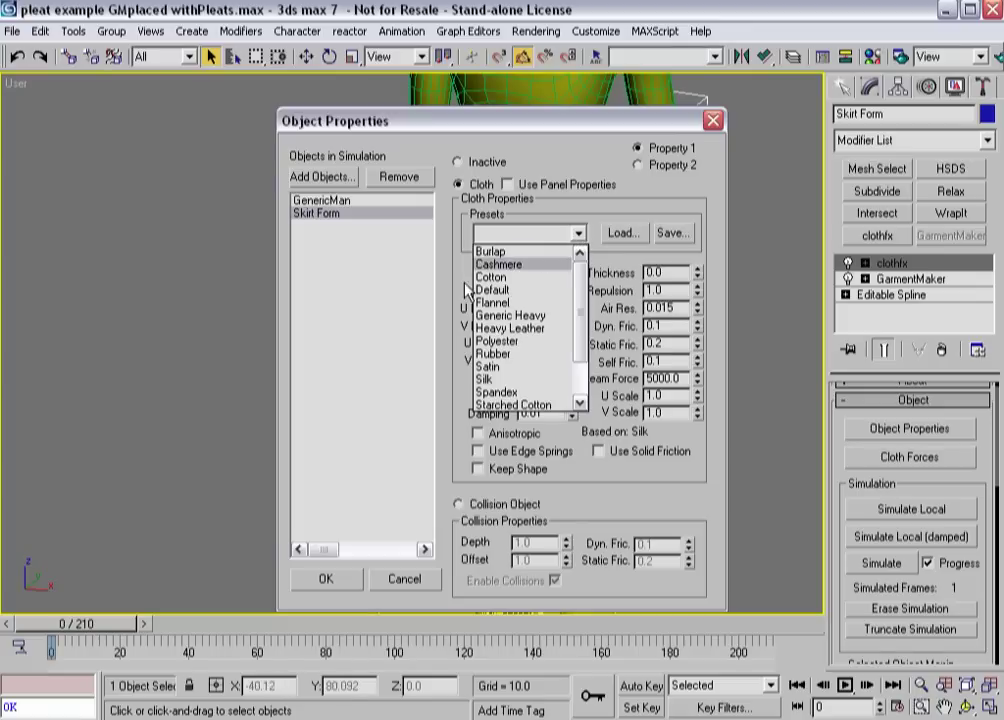
{"action": "left_click", "coordinate": [507, 291]}
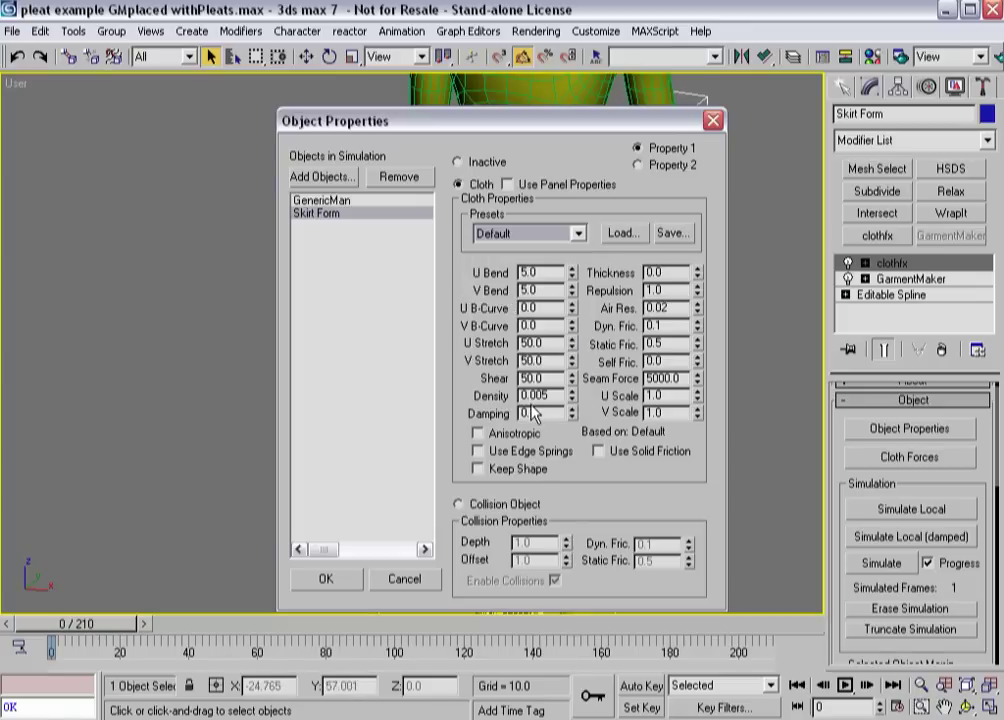
{"action": "left_click", "coordinate": [325, 579]}
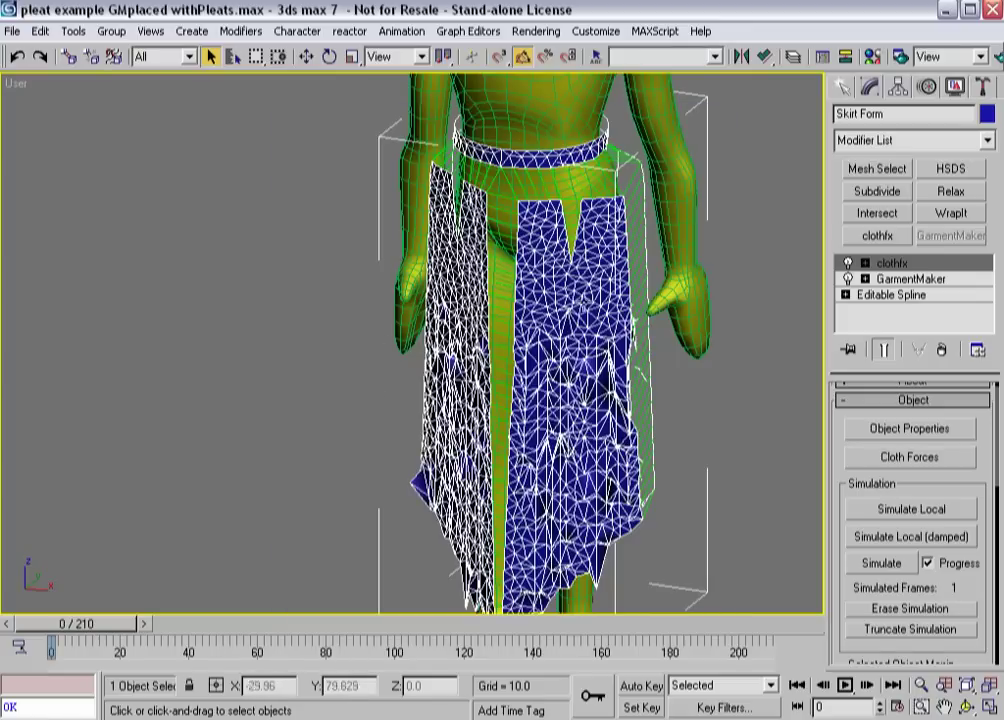
- Reset the skirt to its unsimulated state and rerun the undamped local simulation until it drapes around the body
{"action": "left_click_drag", "start_coordinate": [845, 539], "coordinate": [845, 352]}
{"action": "left_click", "coordinate": [891, 516]}
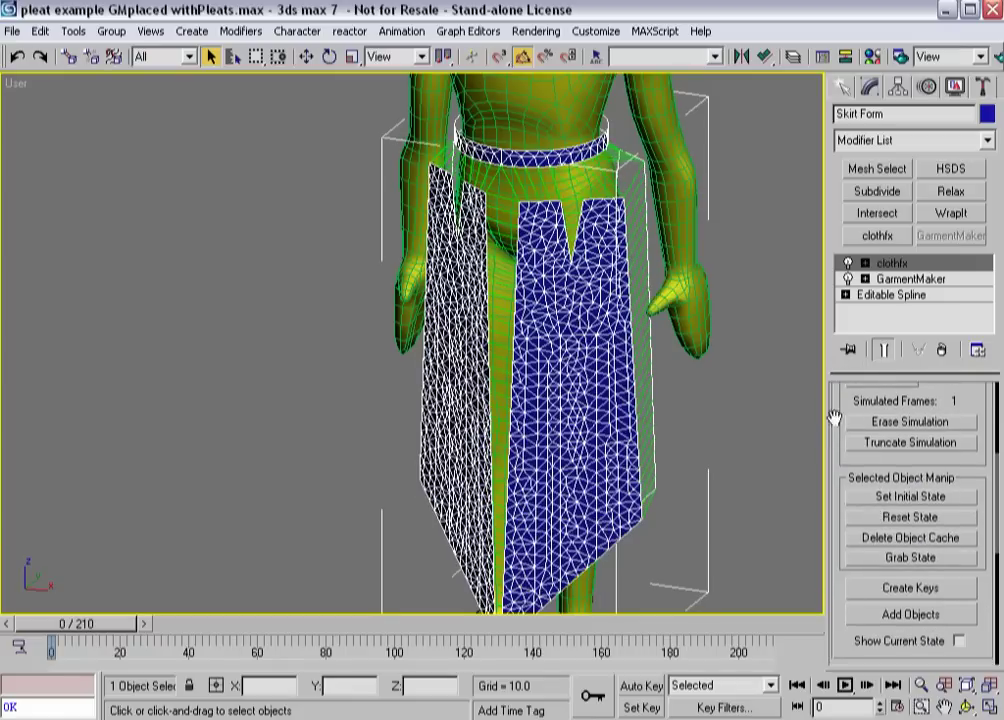
{"action": "left_click_drag", "start_coordinate": [832, 396], "coordinate": [858, 570]}
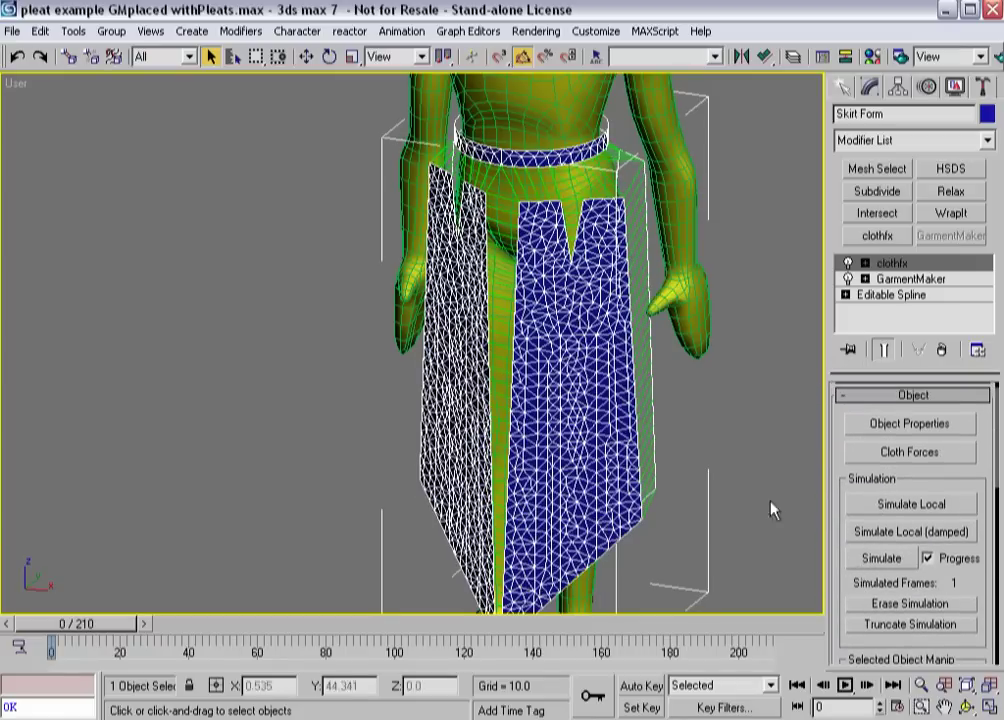
{"action": "left_click", "coordinate": [878, 508]}
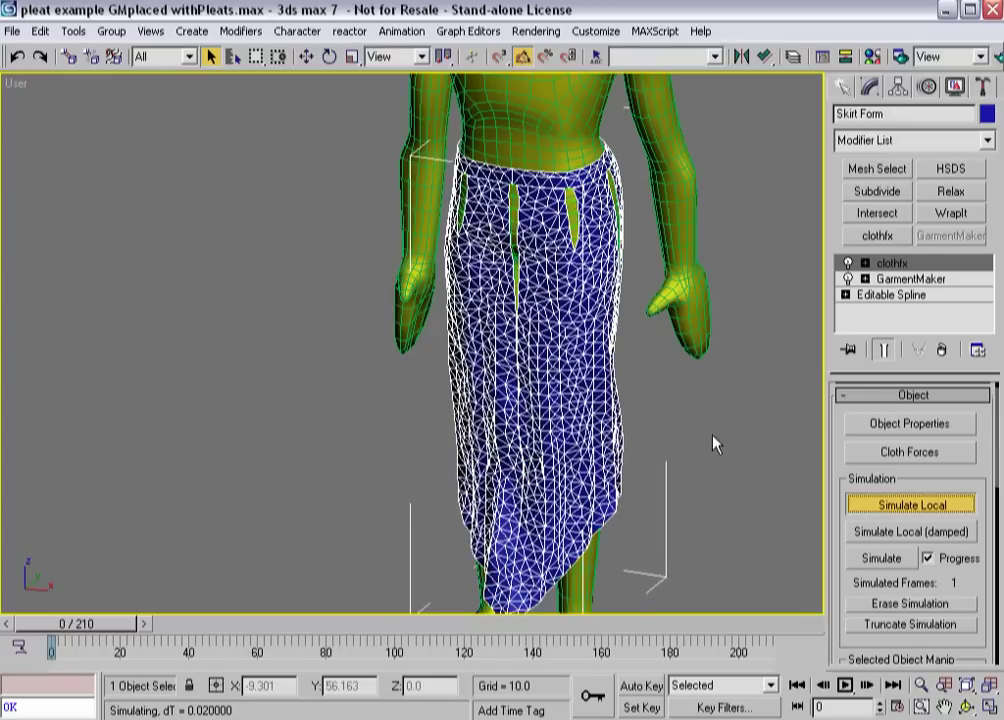
{"action": "left_click", "coordinate": [860, 506]}
- Turn off the edged-faces display to inspect the draped skirt from several sides, and remove its clothfx modifier
{"action": "scroll", "coordinate": [681, 446], "scroll_direction": "down", "scroll_amount": 3}
{"action": "middle_click_drag", "start_coordinate": [668, 444], "coordinate": [401, 396], "text": "alt"}
{"action": "key", "text": "F4"}
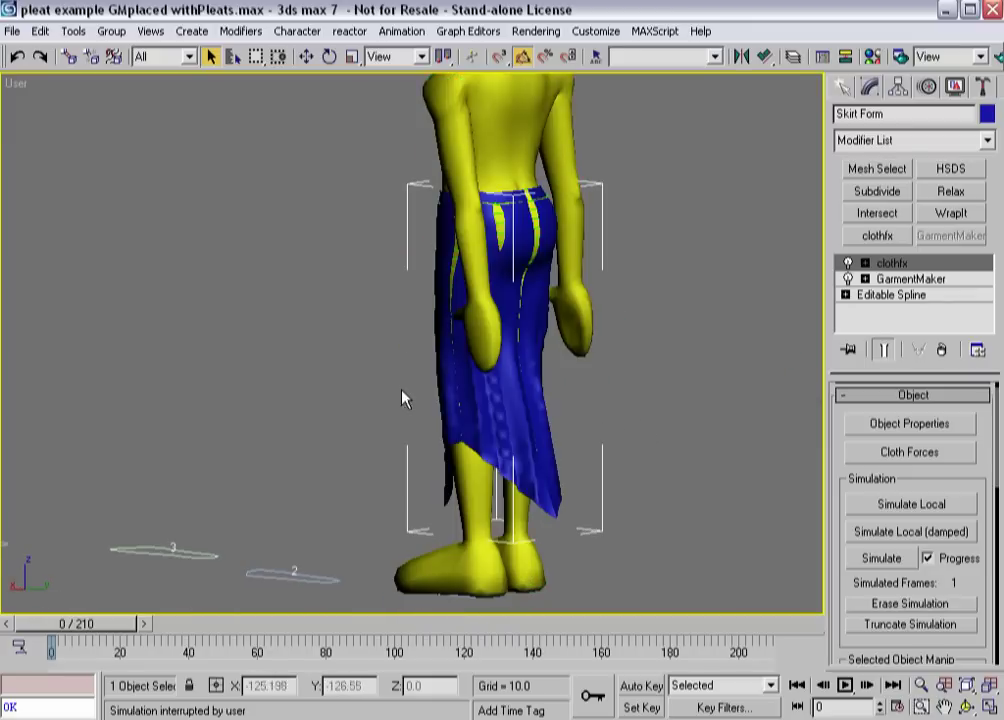
{"action": "mouse_move", "coordinate": [489, 419]}
{"action": "middle_mouse_down", "text": "alt"}
{"action": "mouse_move", "coordinate": [329, 406]}
{"action": "mouse_move", "coordinate": [764, 417]}
{"action": "mouse_move", "coordinate": [675, 435]}
{"action": "mouse_move", "coordinate": [699, 433]}
{"action": "middle_mouse_up", "text": "alt"}
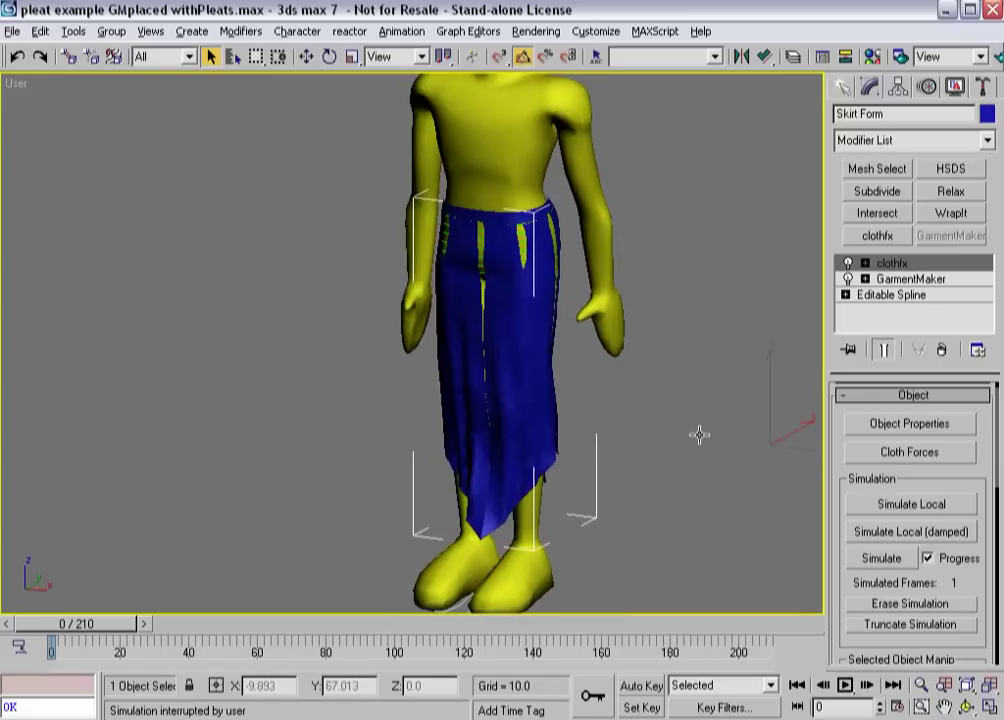
{"action": "left_click", "coordinate": [941, 350]}
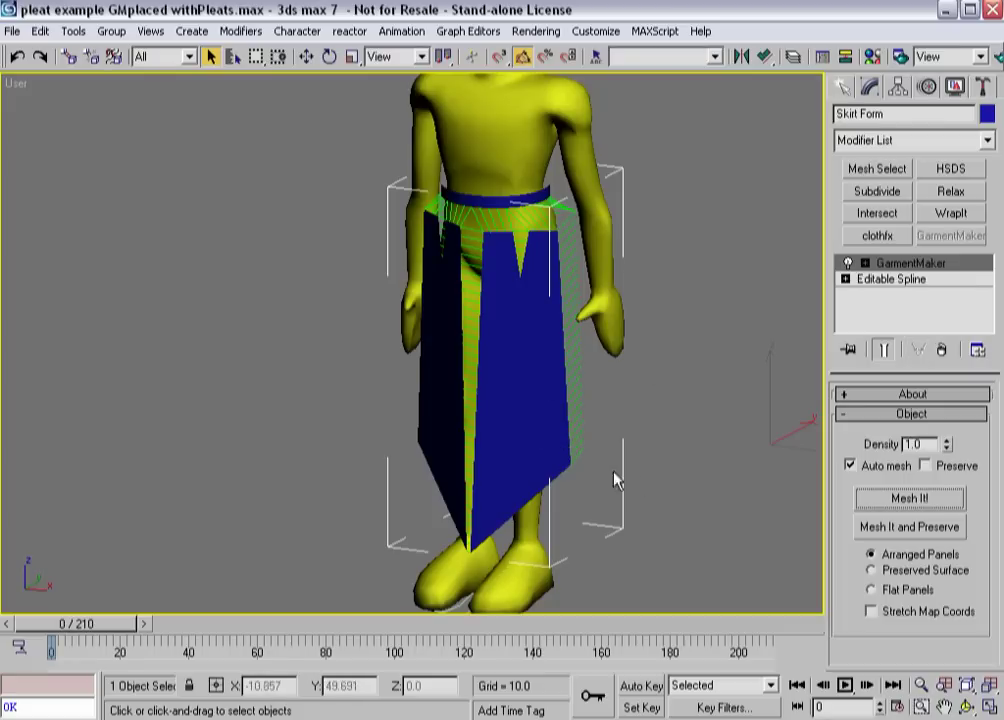
- Open the MAXScript Listener window and clear all of its existing text
{"action": "middle_click_drag", "start_coordinate": [614, 475], "coordinate": [443, 460]}
{"action": "scroll", "coordinate": [443, 460], "scroll_direction": "down", "scroll_amount": 4}
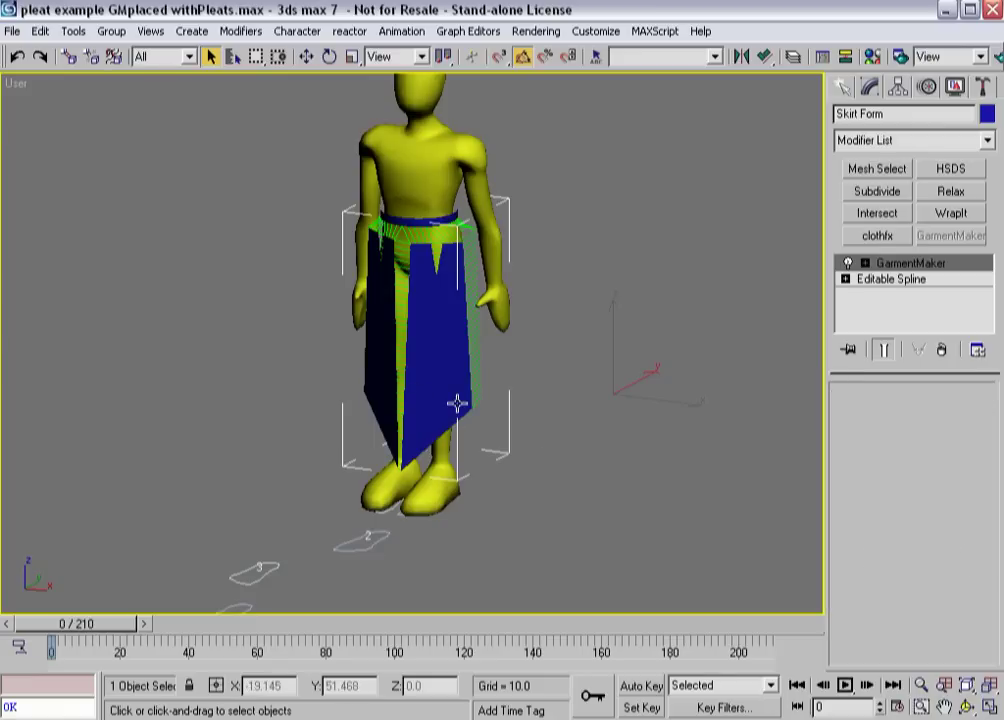
{"action": "right_click", "coordinate": [60, 683]}
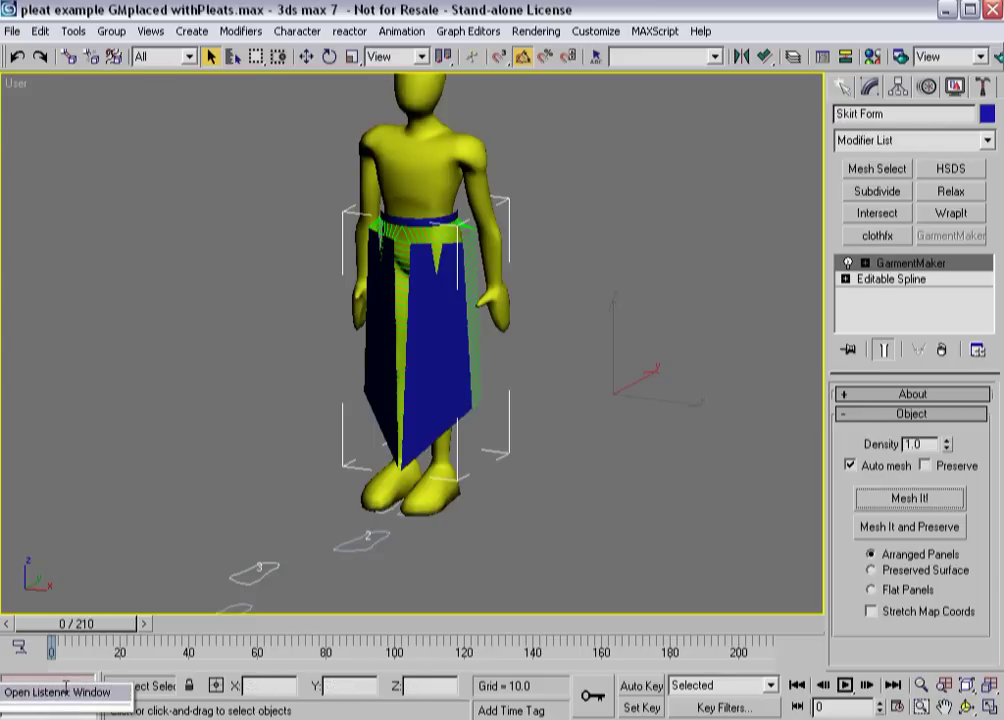
{"action": "left_click", "coordinate": [60, 690]}
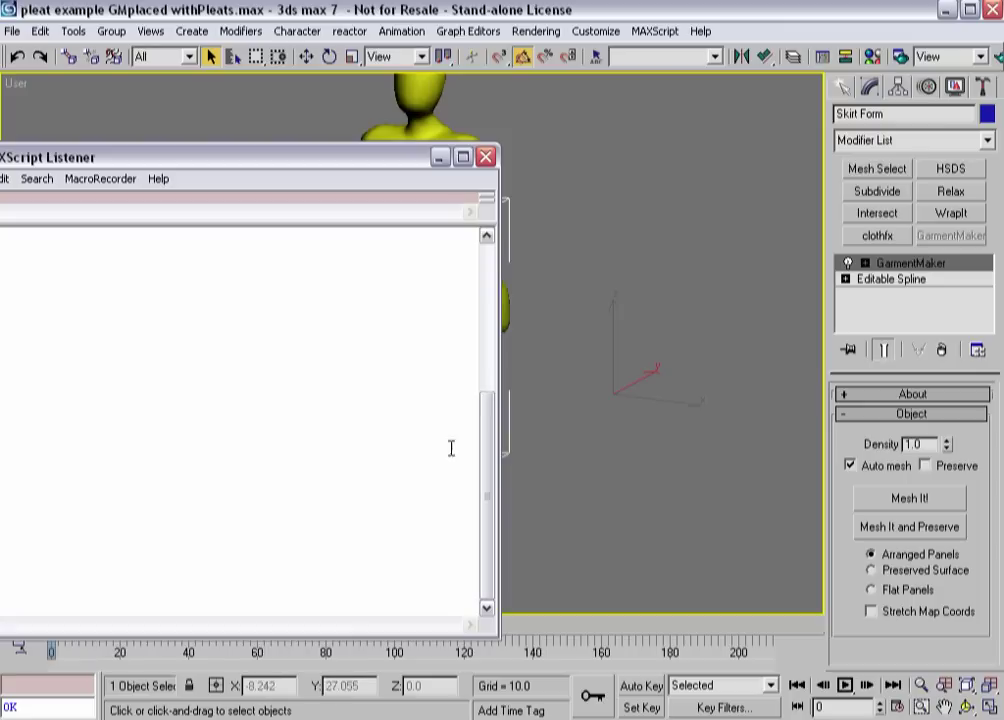
{"action": "key", "text": "ctrl+s"}
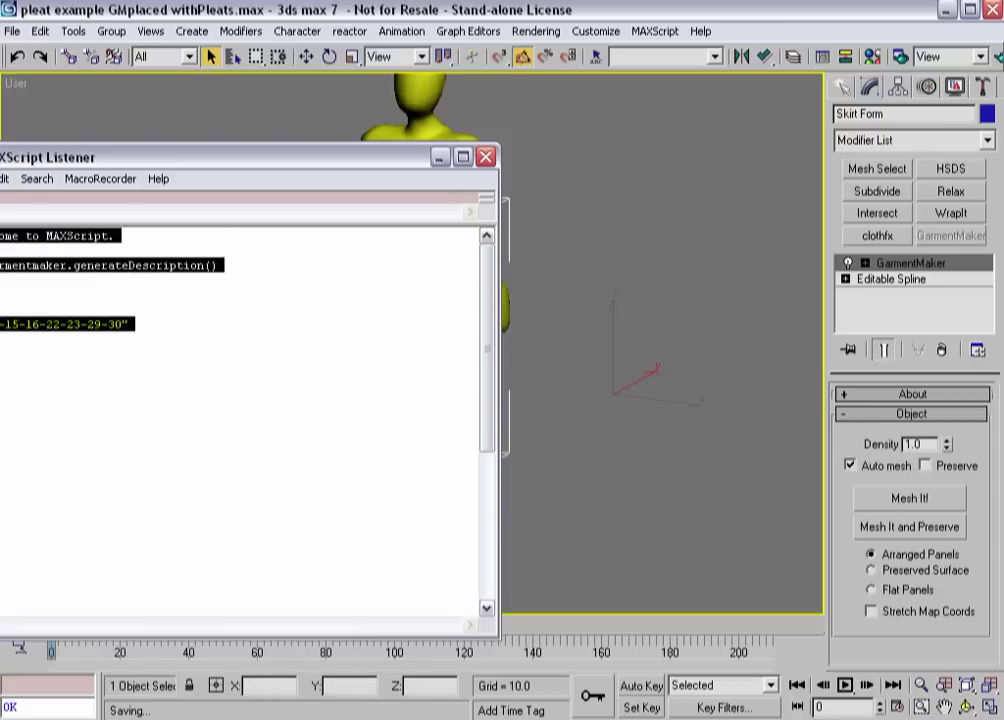
{"action": "key", "text": "Delete"}
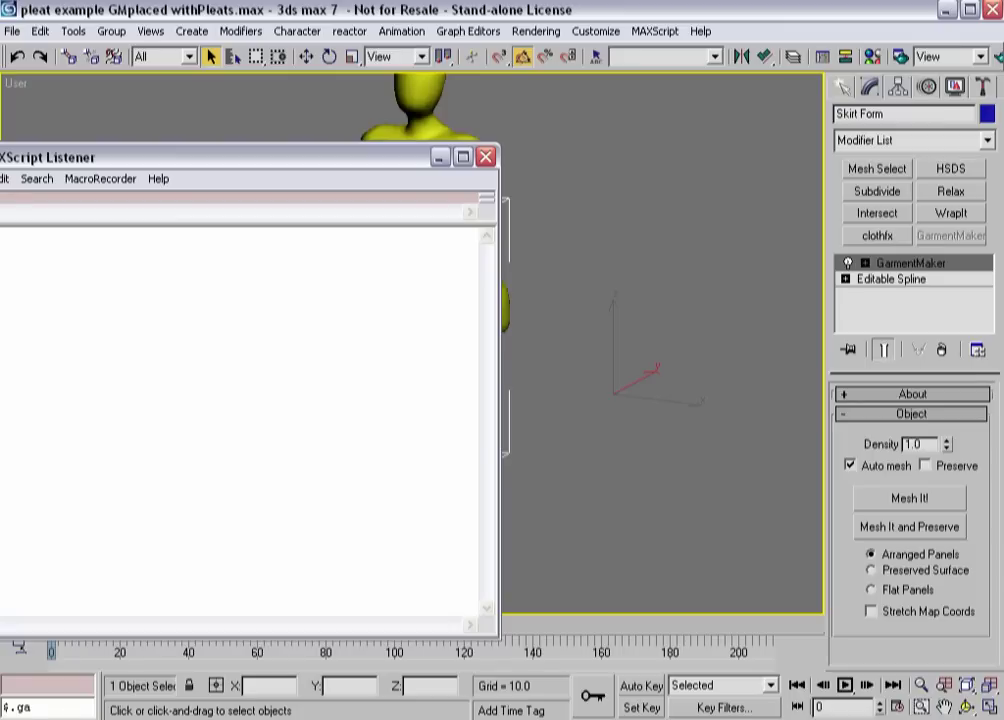
- Run $.garmentmaker.generateDescription() in the Listener, minimize the generated script window and close the Listener
{"action": "type", "text": "$.garmentmak"}
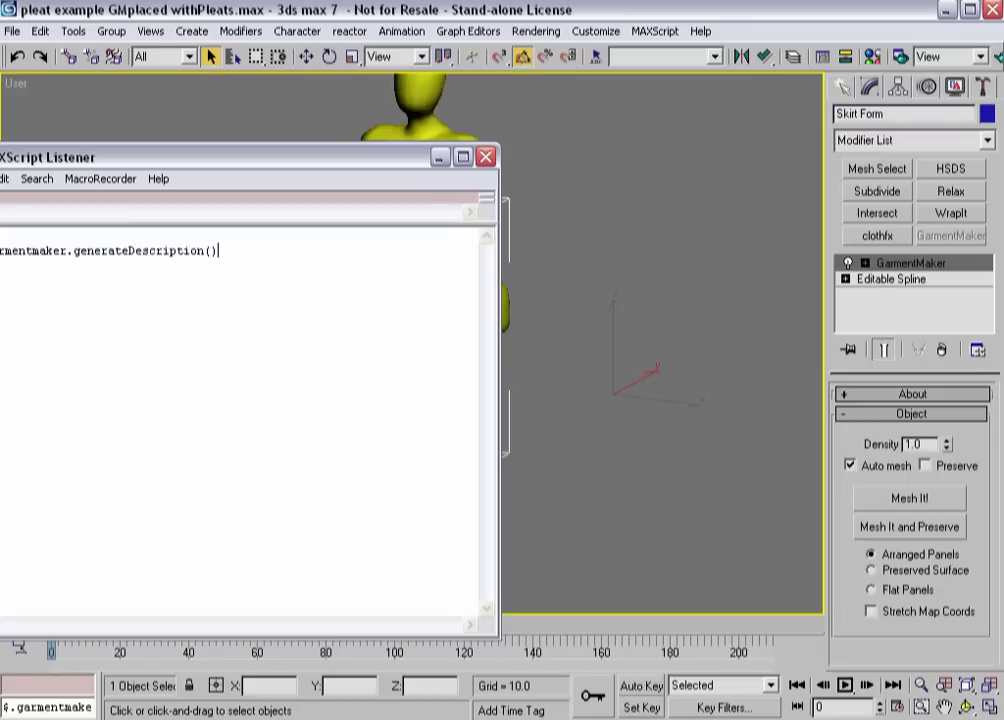
{"action": "key", "text": "Return"}
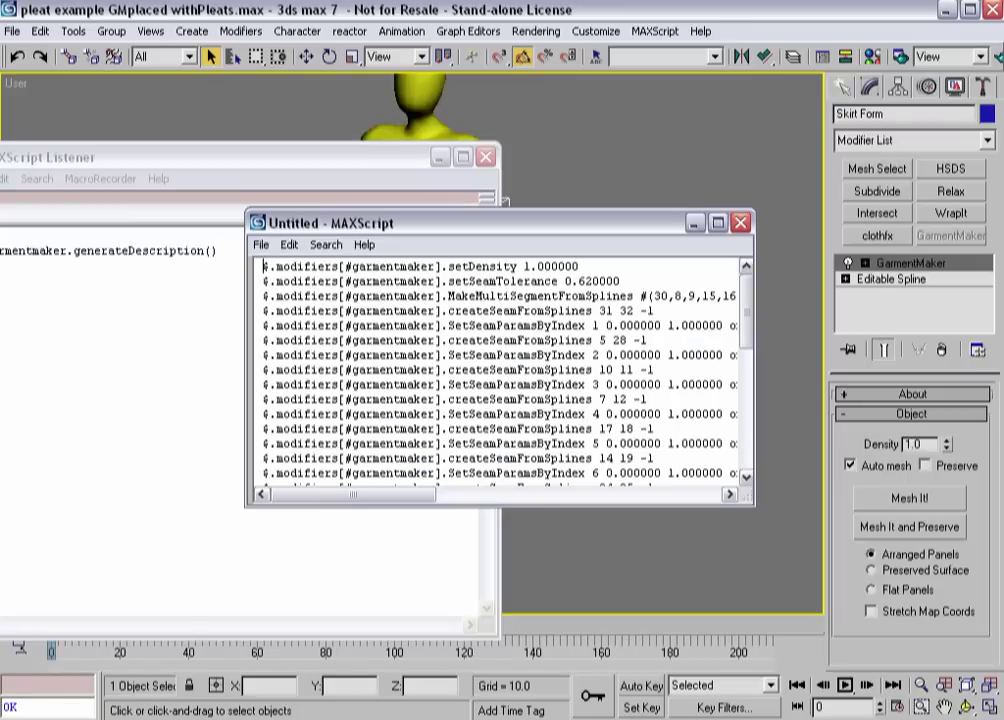
{"action": "left_click", "coordinate": [695, 222]}
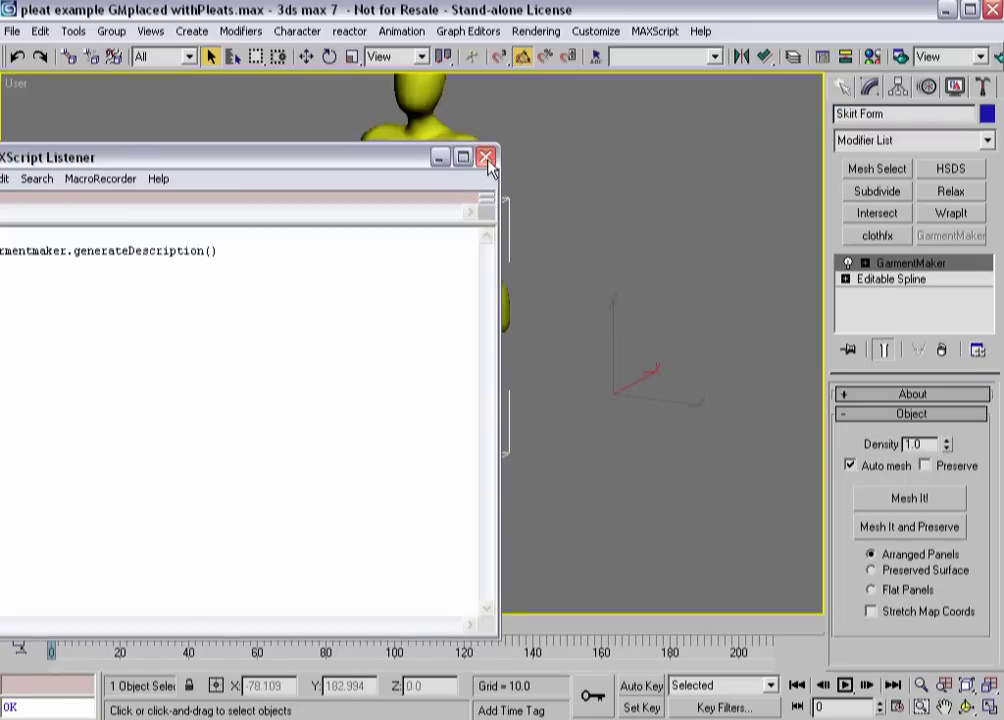
{"action": "left_click", "coordinate": [486, 158]}
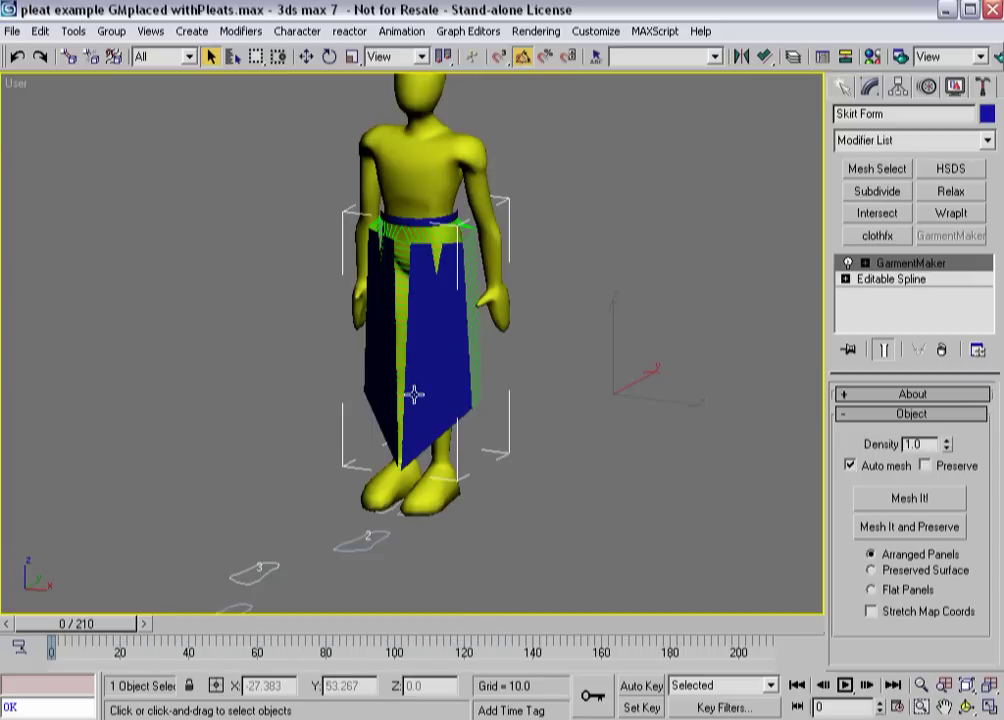
- Remove the GarmentMaker modifier from Skirt Form and activate the Move tool with its transform gizmo shown
{"action": "left_click", "coordinate": [941, 349]}
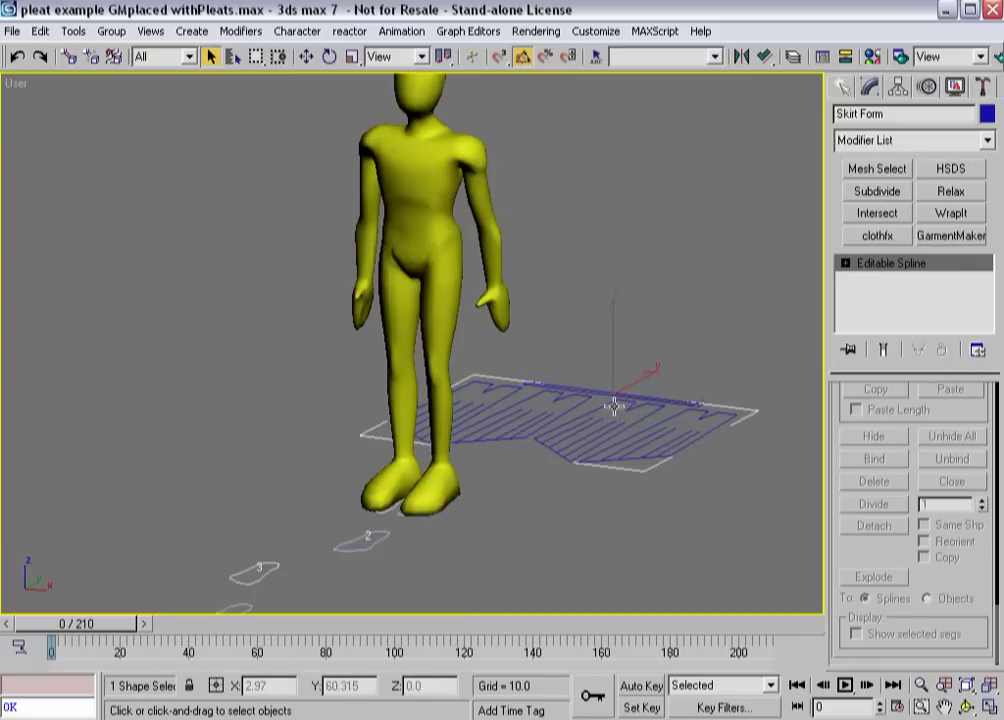
{"action": "right_click", "coordinate": [614, 404]}
{"action": "left_click", "coordinate": [660, 418]}
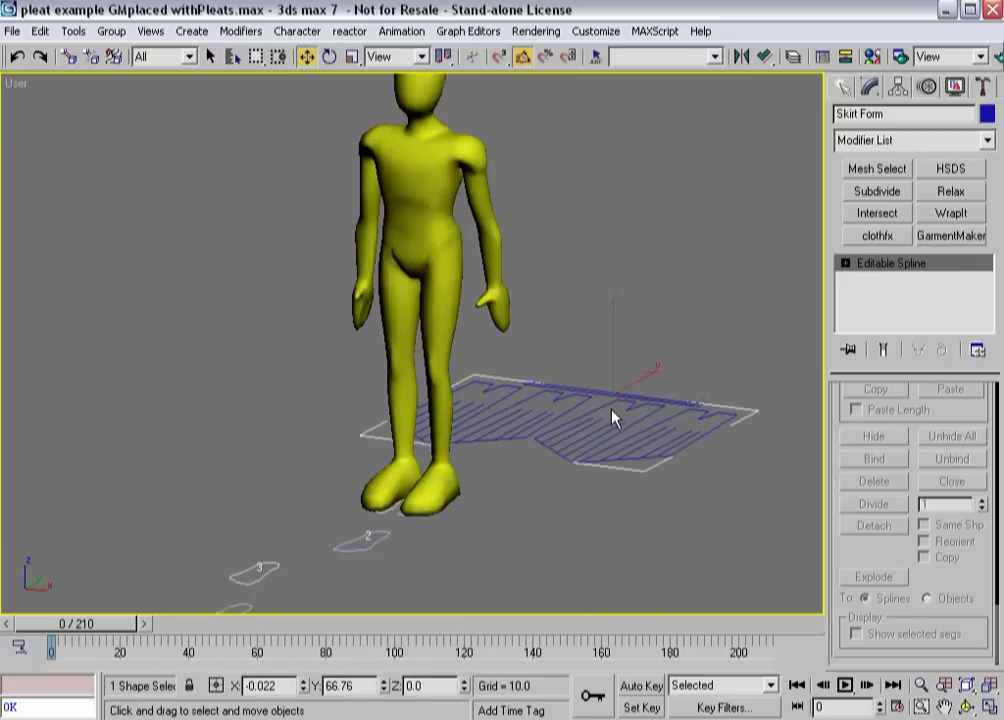
{"action": "left_click", "coordinate": [612, 410]}
{"action": "left_click", "coordinate": [595, 407]}
{"action": "key", "text": "ctrl+x"}
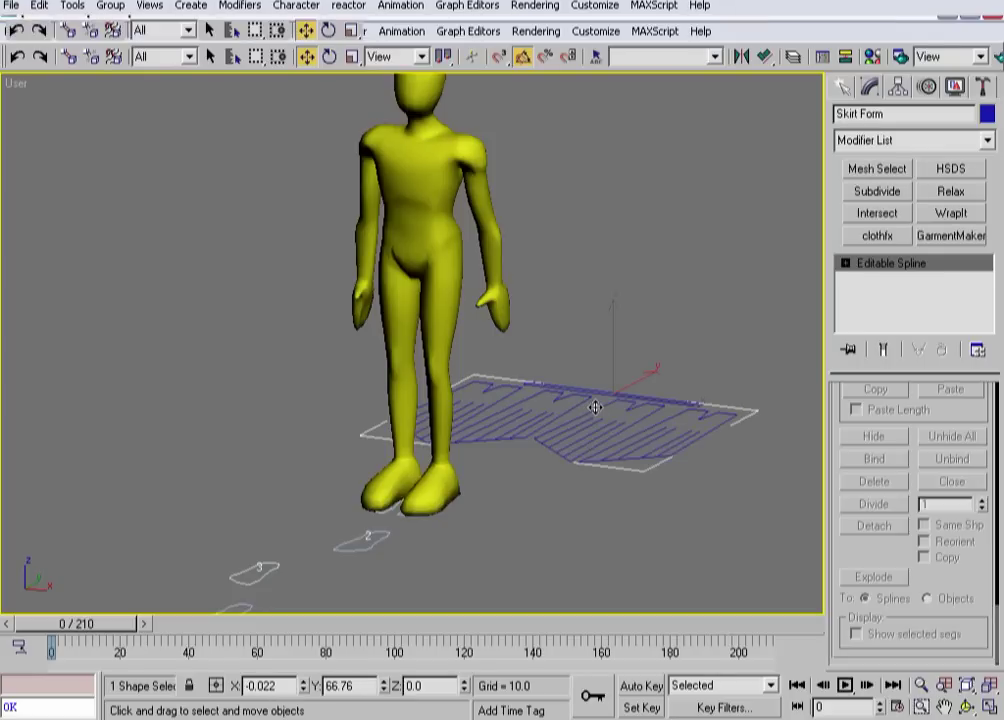
{"action": "key", "text": "ctrl+x"}
{"action": "key", "text": "ctrl+x"}
{"action": "key", "text": "x"}
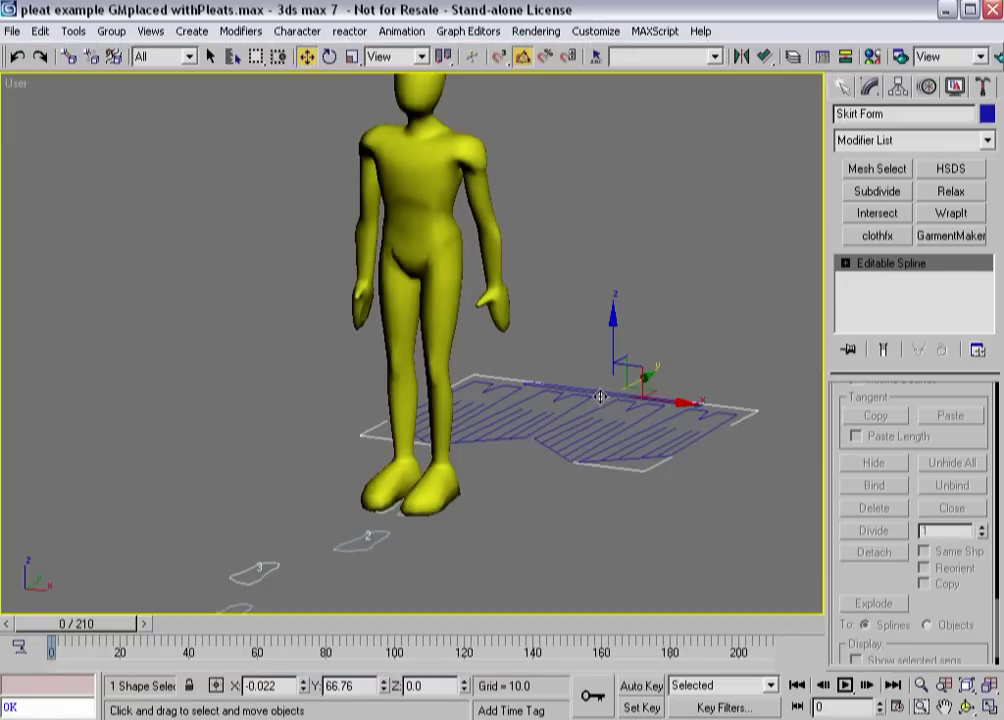
- Clone the skirt splines along the Y axis to about Y 114.4 as one Reference named "Skirt FormREF"
{"action": "middle_click_drag", "start_coordinate": [600, 397], "coordinate": [525, 280], "text": "alt"}
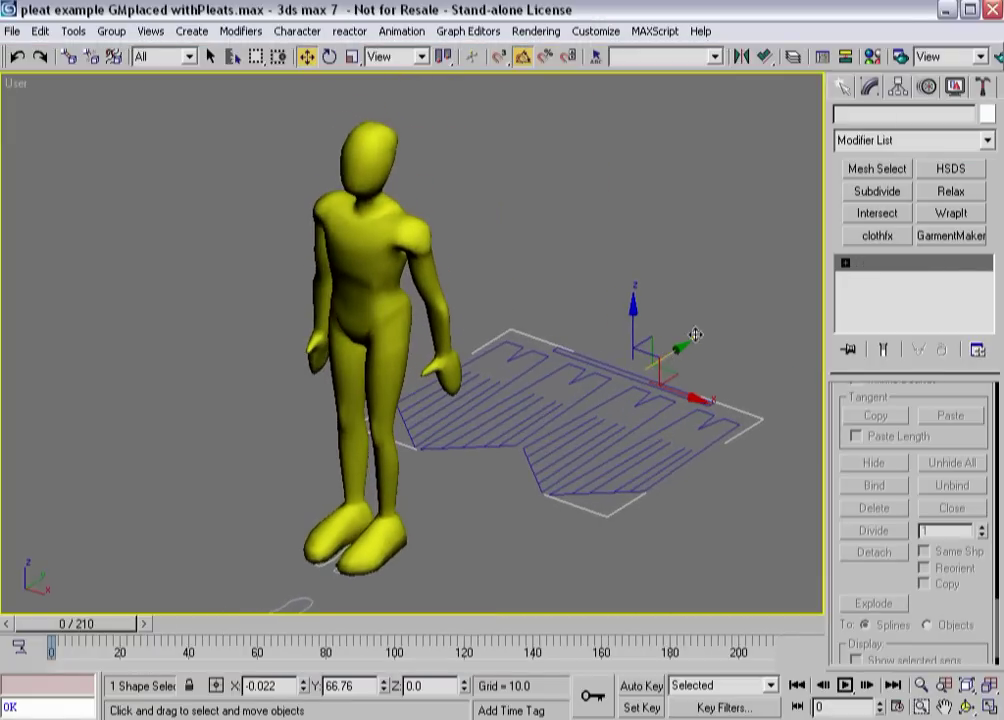
{"action": "mouse_move", "coordinate": [695, 334]}
{"action": "left_mouse_down", "text": "shift"}
{"action": "mouse_move", "coordinate": [840, 213]}
{"action": "mouse_move", "coordinate": [860, 175]}
{"action": "left_mouse_up", "text": "shift"}
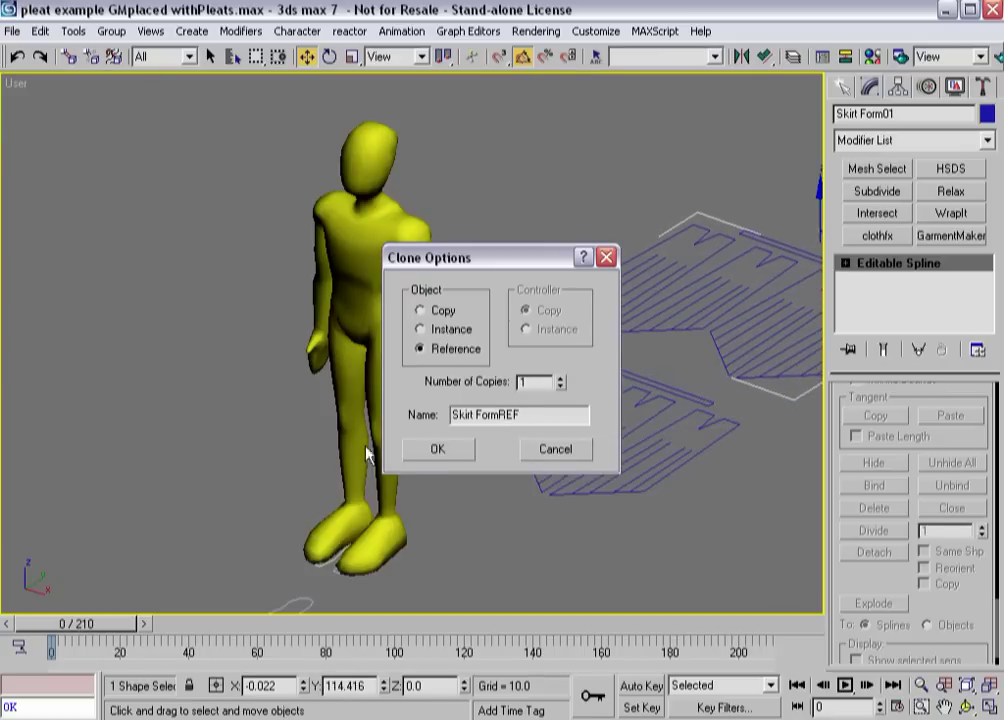
{"action": "left_click", "coordinate": [436, 451]}
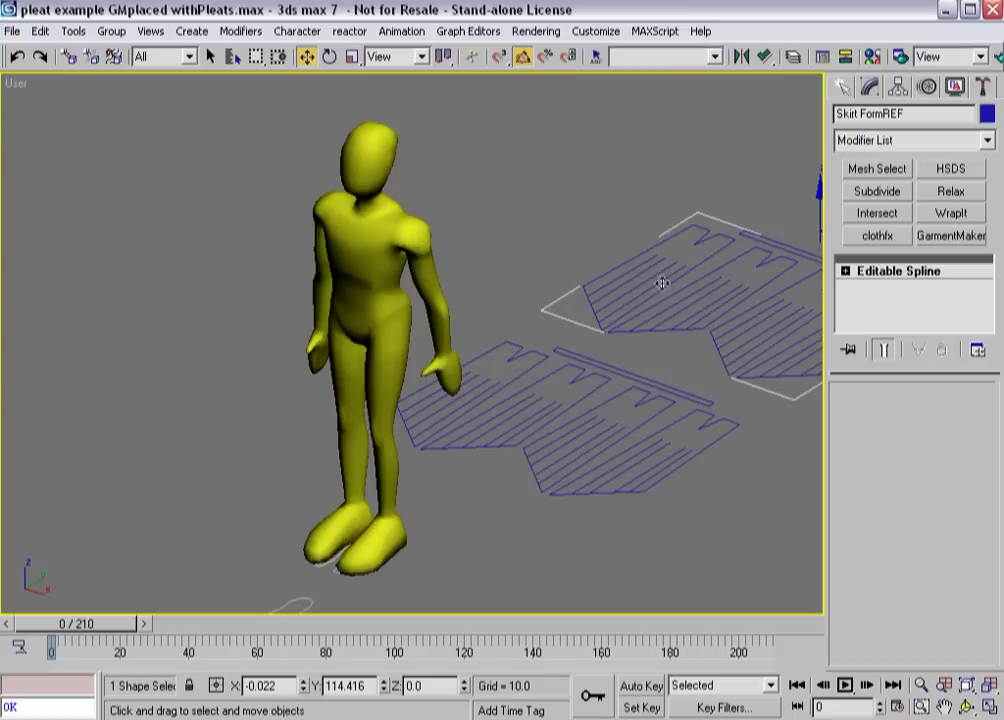
- Apply GarmentMaker to Skirt FormREF, evaluate the whole generated seam and panel script on it, and close the script window
{"action": "left_click", "coordinate": [940, 235]}
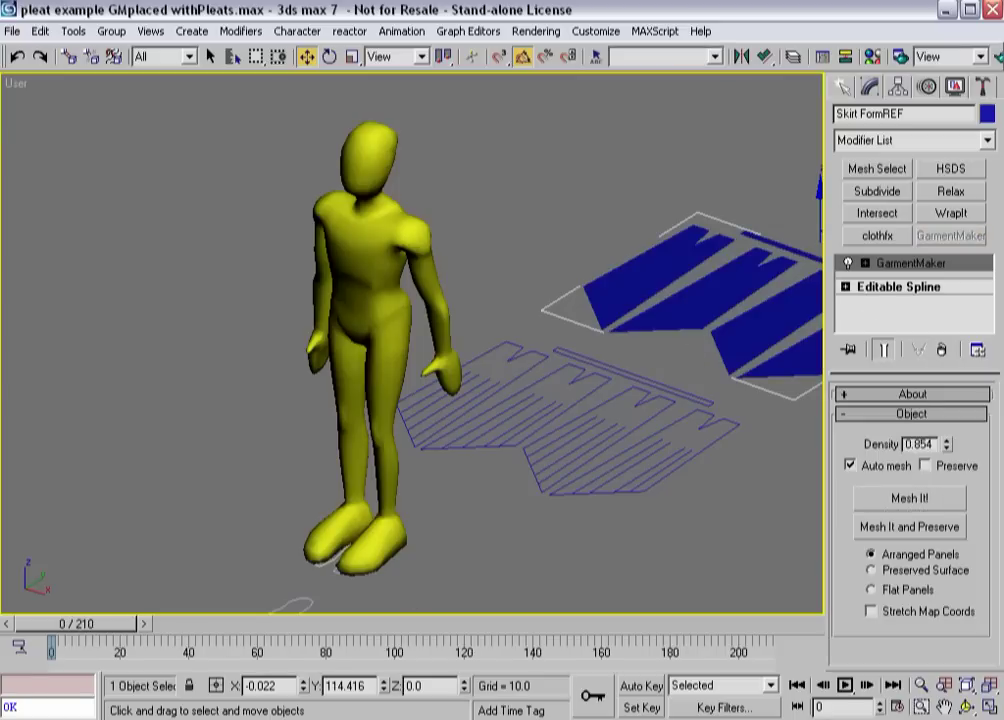
{"action": "left_click", "coordinate": [260, 245]}
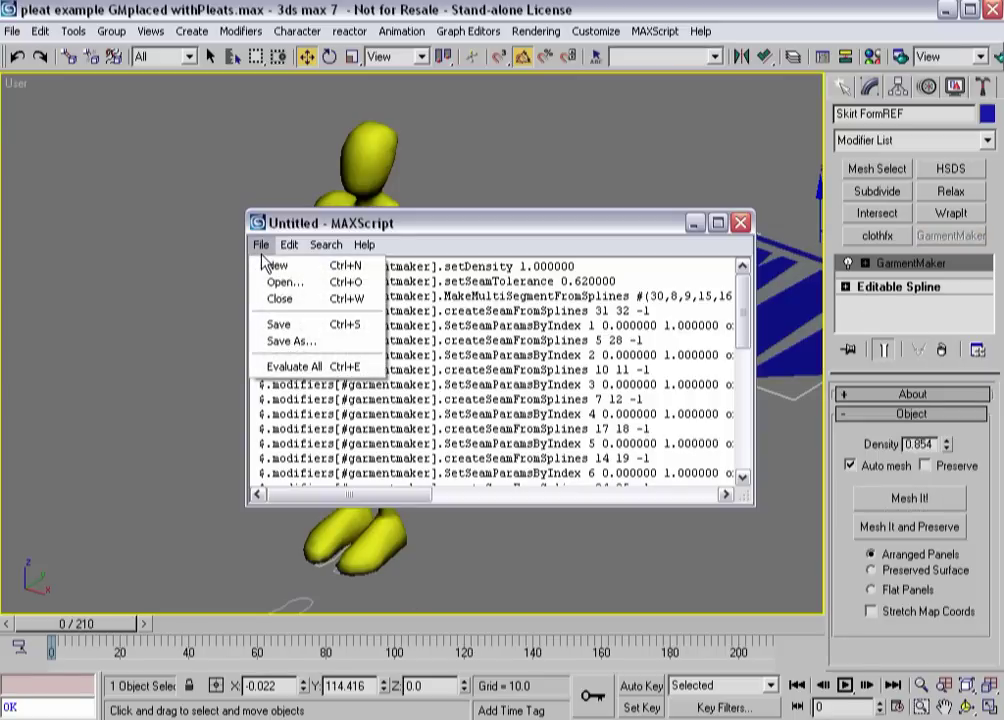
{"action": "left_click", "coordinate": [290, 366]}
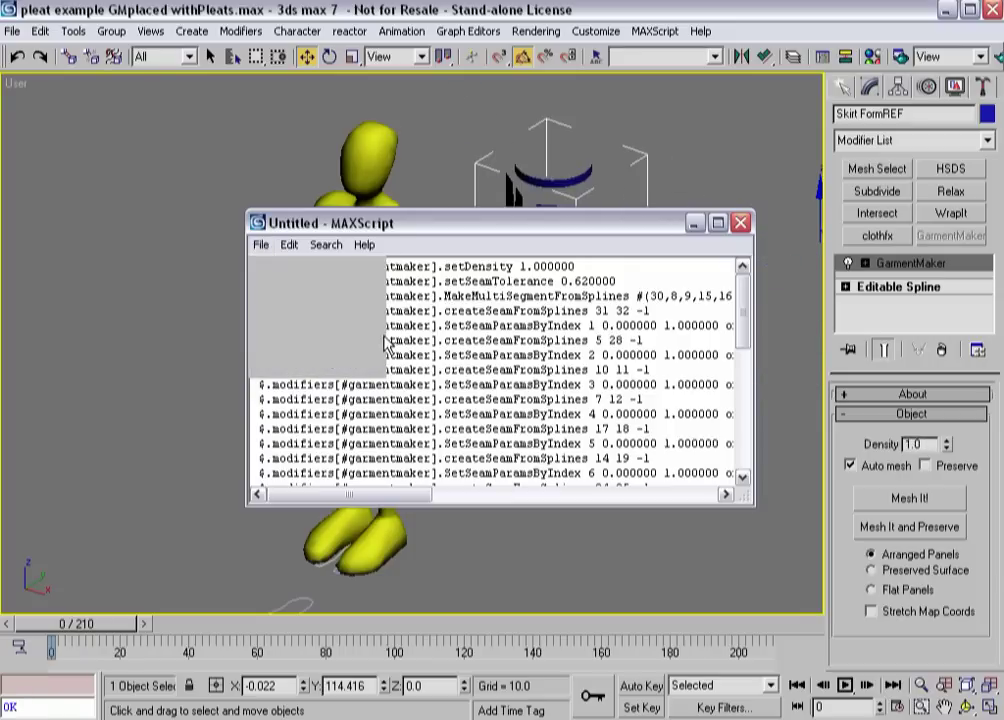
{"action": "left_click", "coordinate": [741, 224]}
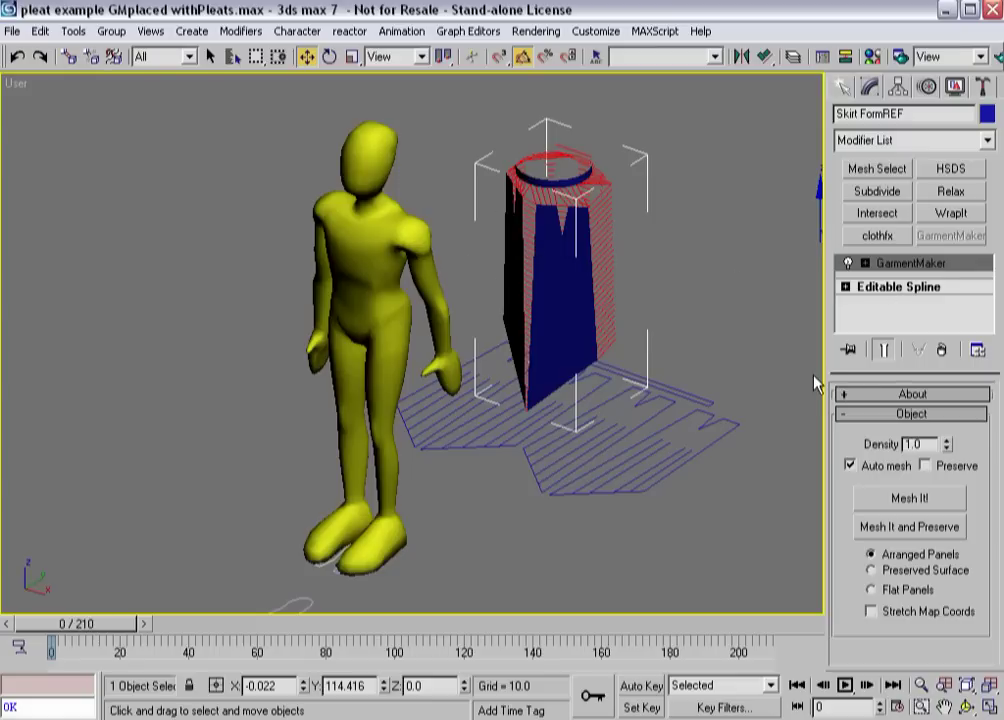
- Move all arranged GarmentMaker panels of Skirt FormREF onto the character so the waistband encircles the waist
{"action": "left_click", "coordinate": [620, 252]}
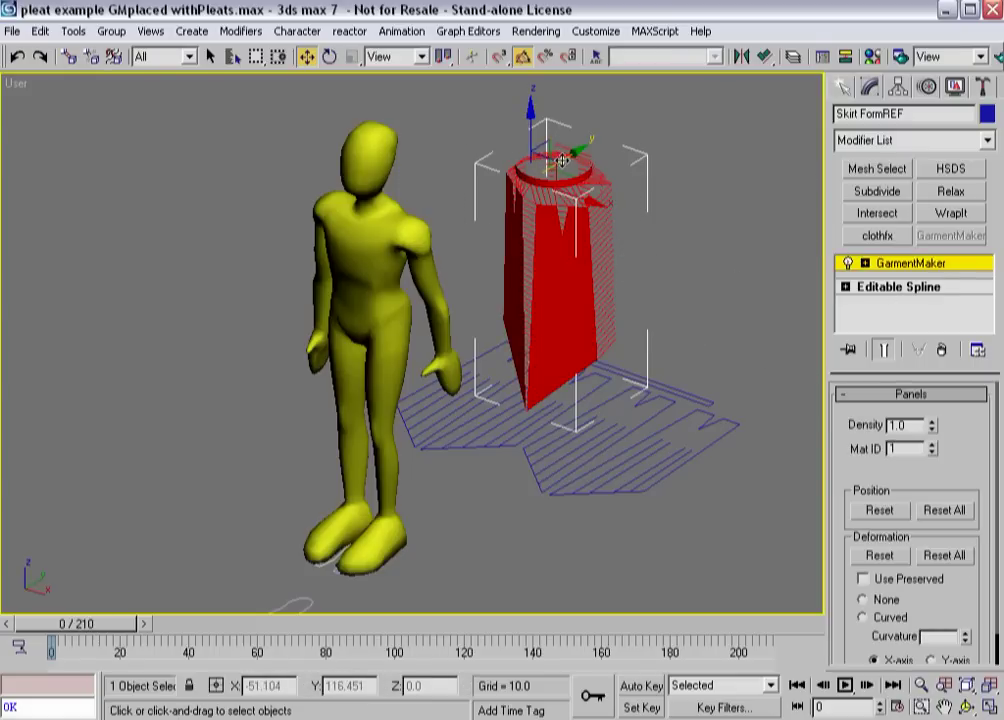
{"action": "left_click_drag", "start_coordinate": [562, 160], "coordinate": [377, 335]}
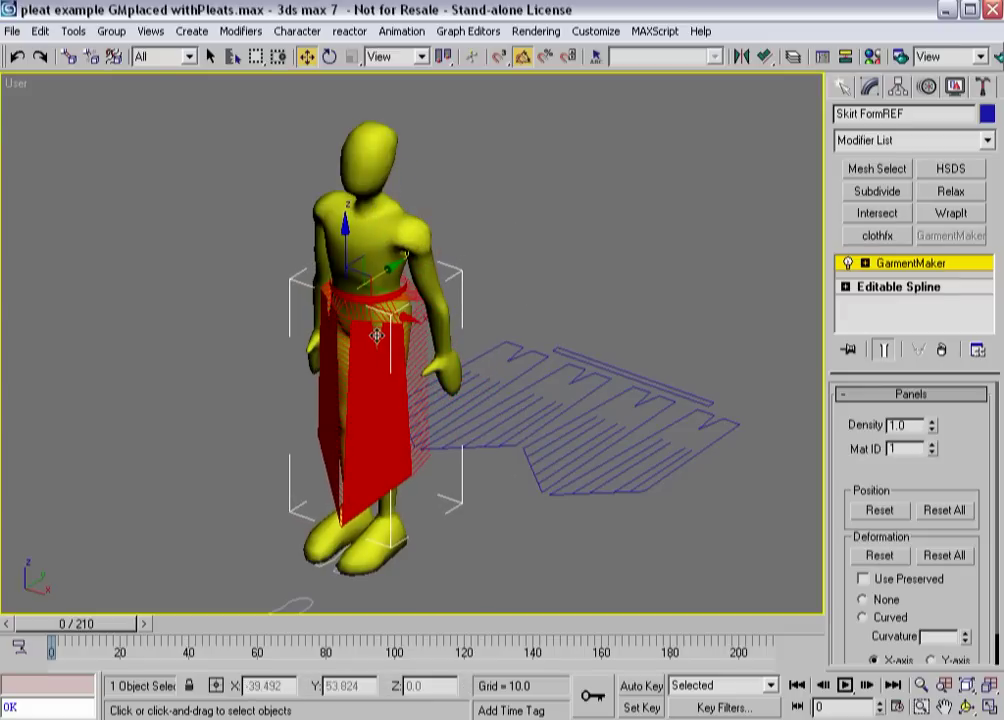
{"action": "middle_click_drag", "start_coordinate": [377, 335], "coordinate": [399, 363], "text": "alt"}
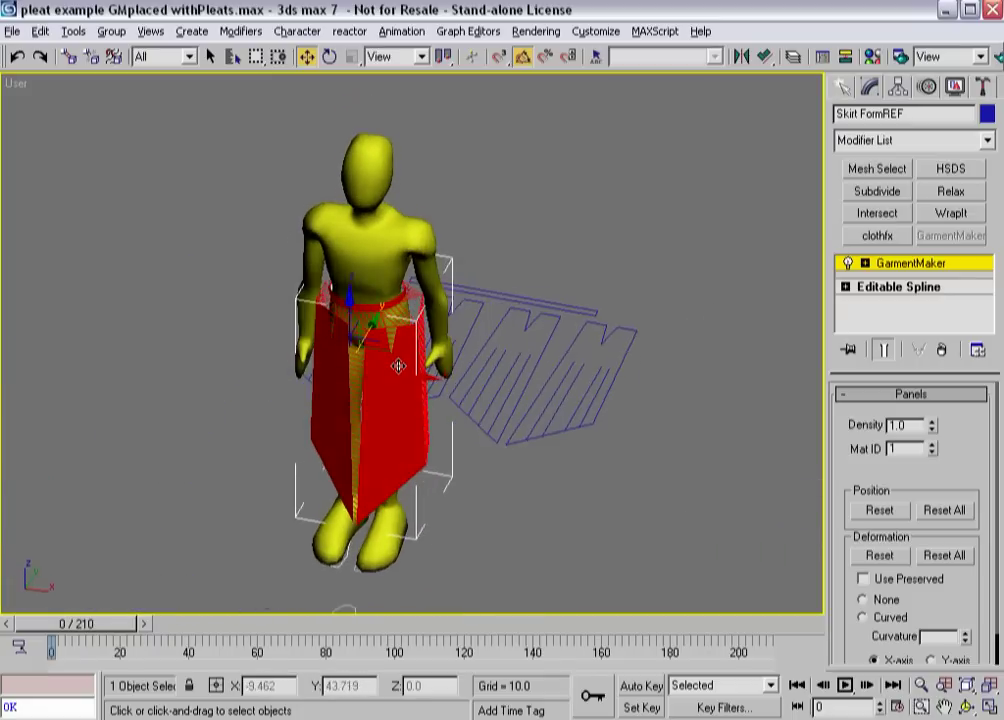
{"action": "left_click", "coordinate": [928, 263]}
- Add an XForm modifier to the original Skirt Form splines and scale them wider along the X axis
{"action": "left_click", "coordinate": [598, 374]}
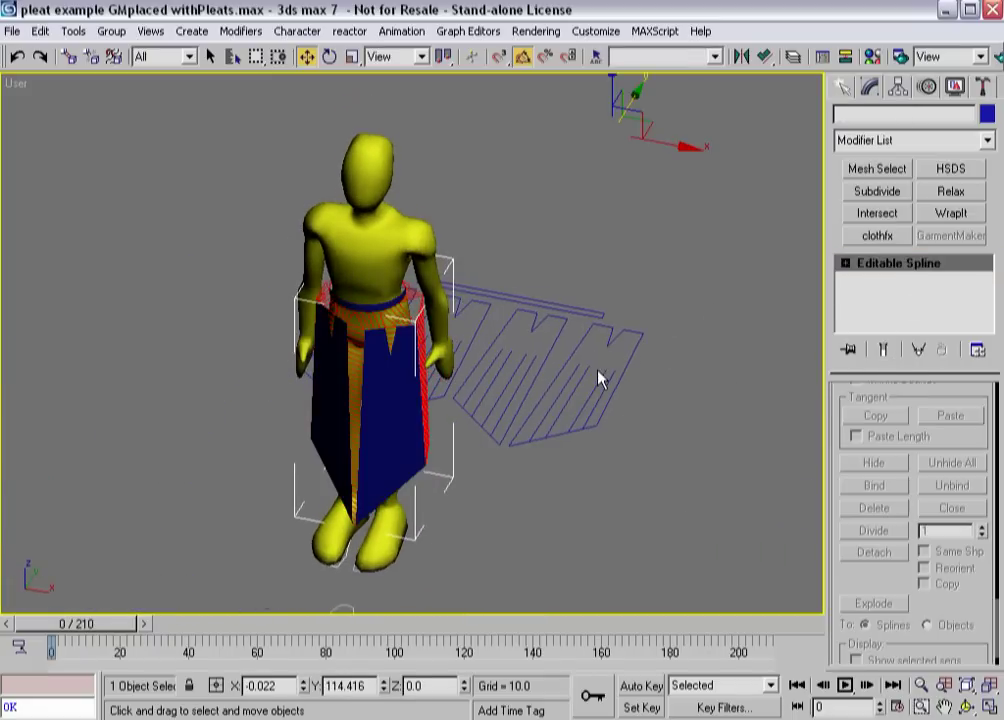
{"action": "left_click", "coordinate": [987, 141]}
{"action": "left_click_drag", "start_coordinate": [990, 197], "coordinate": [966, 626]}
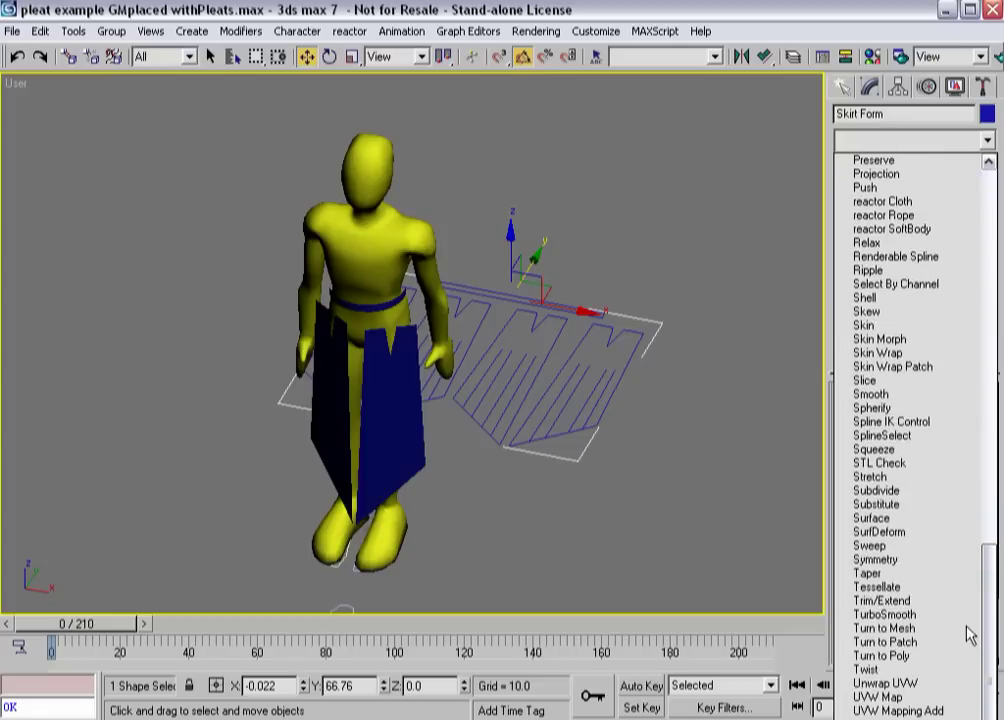
{"action": "left_click", "coordinate": [870, 717]}
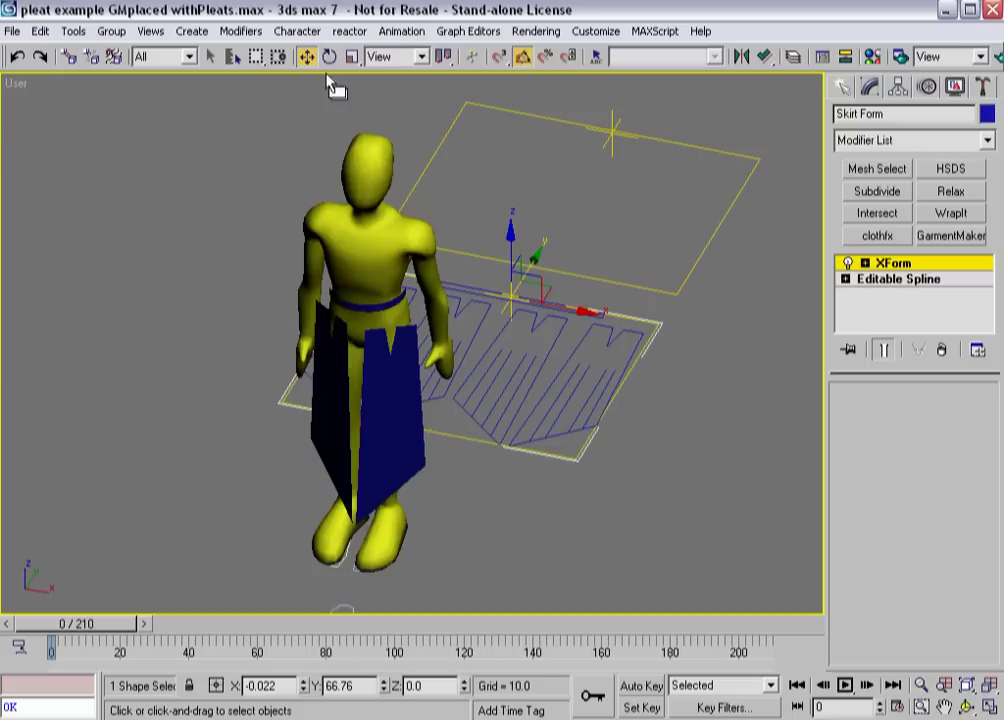
{"action": "left_click", "coordinate": [352, 57]}
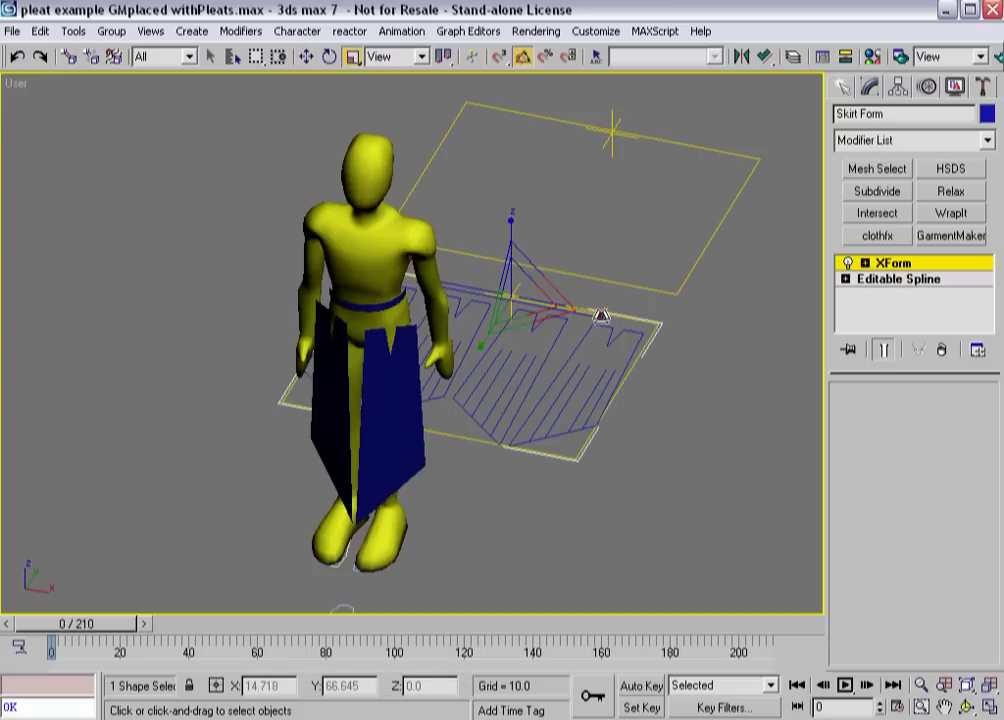
{"action": "left_click_drag", "start_coordinate": [600, 314], "coordinate": [623, 324]}
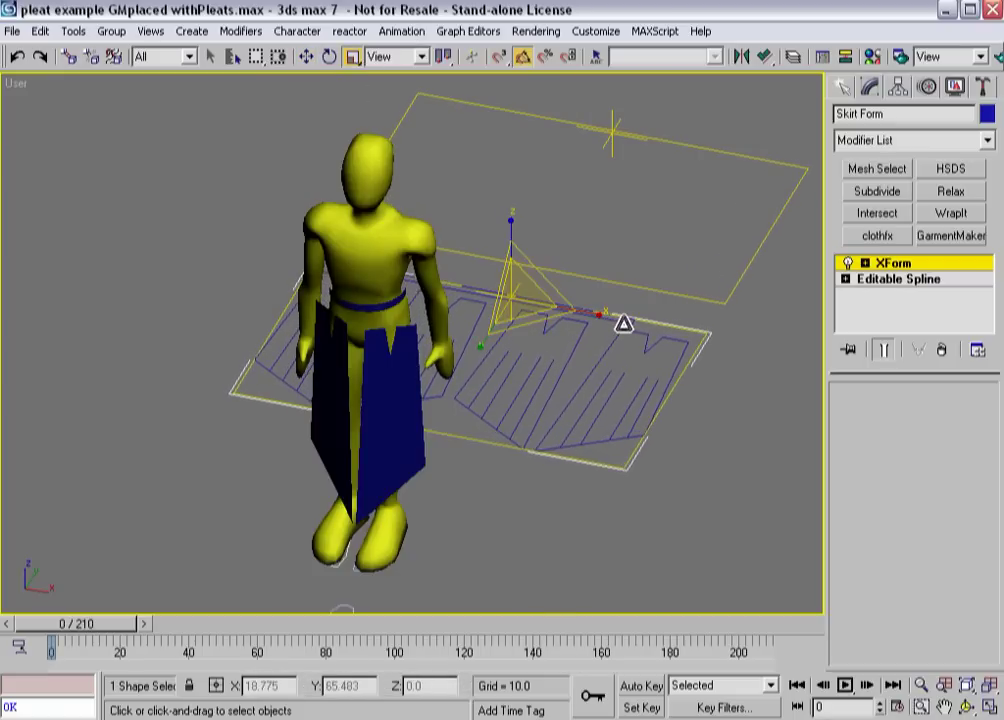
- Collapse the XForm modifier on Skirt Form into its Editable Spline, accepting the removal of the stack
{"action": "left_click", "coordinate": [893, 266]}
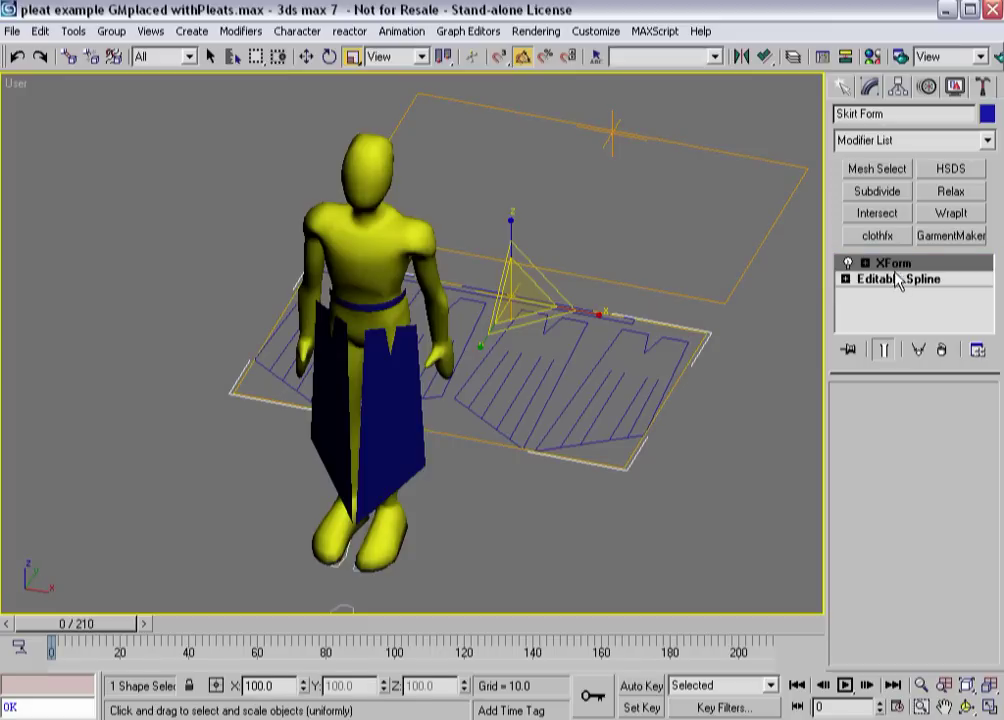
{"action": "right_click", "coordinate": [891, 265]}
{"action": "left_click", "coordinate": [930, 423]}
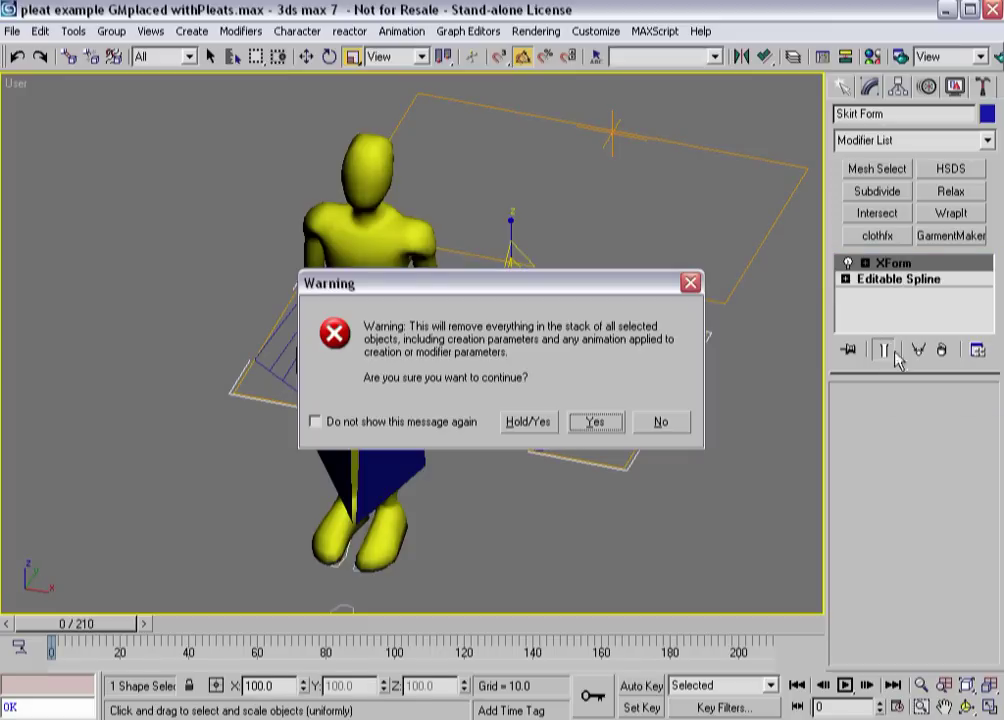
{"action": "left_click", "coordinate": [605, 426]}
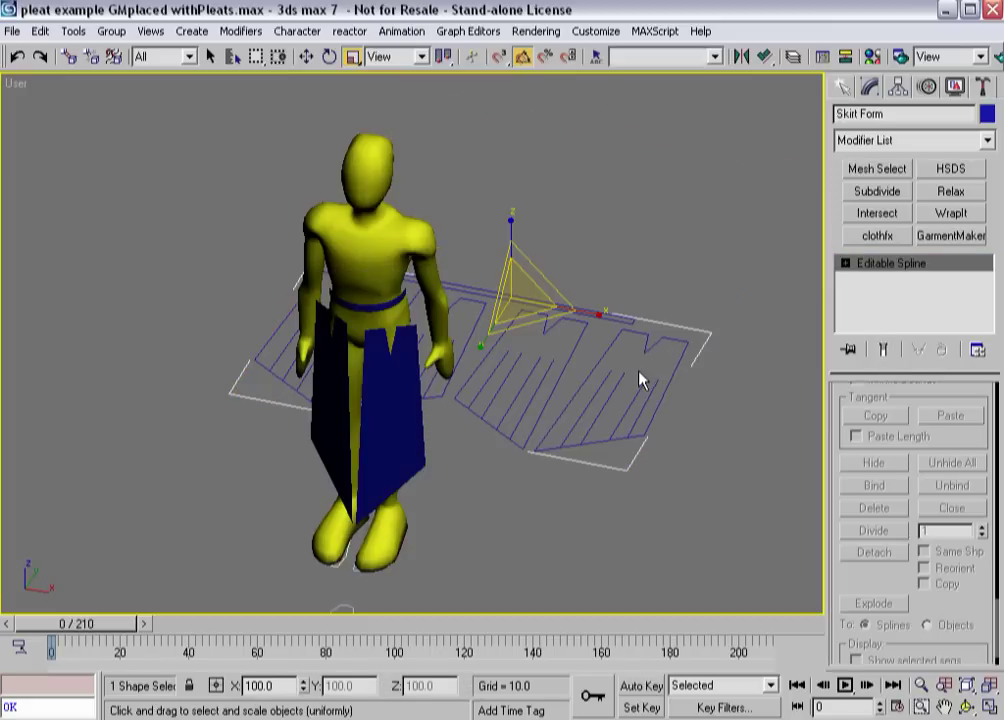
- Mesh the Skirt FormREF garment with Mesh It and Preserve, and show edged faces to inspect its panel mesh
{"action": "left_click", "coordinate": [417, 426]}
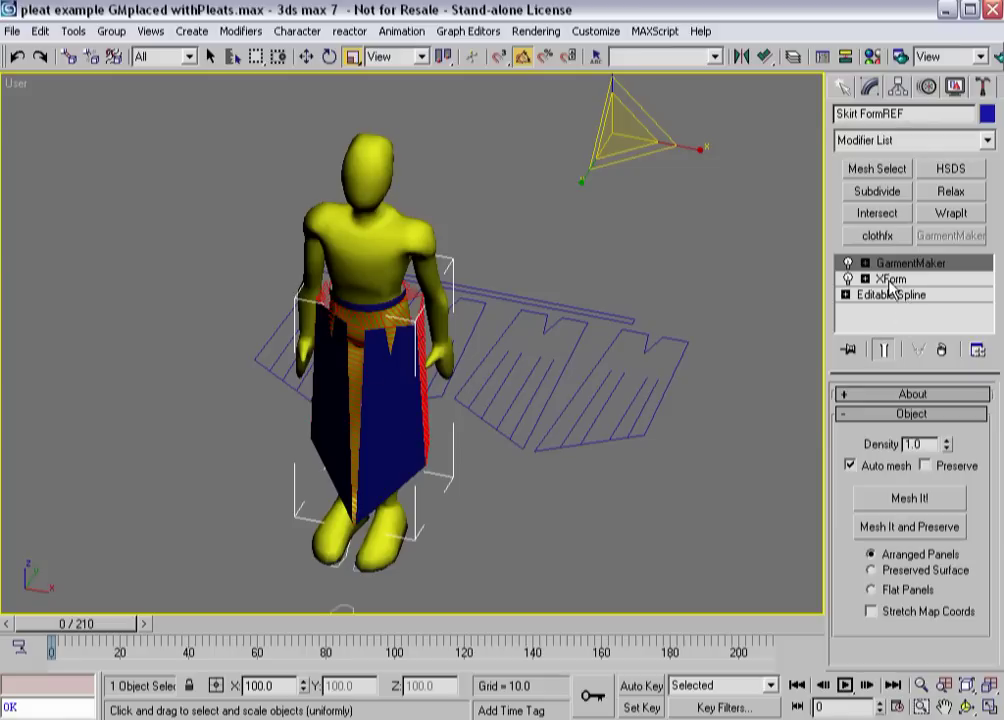
{"action": "left_click", "coordinate": [888, 530]}
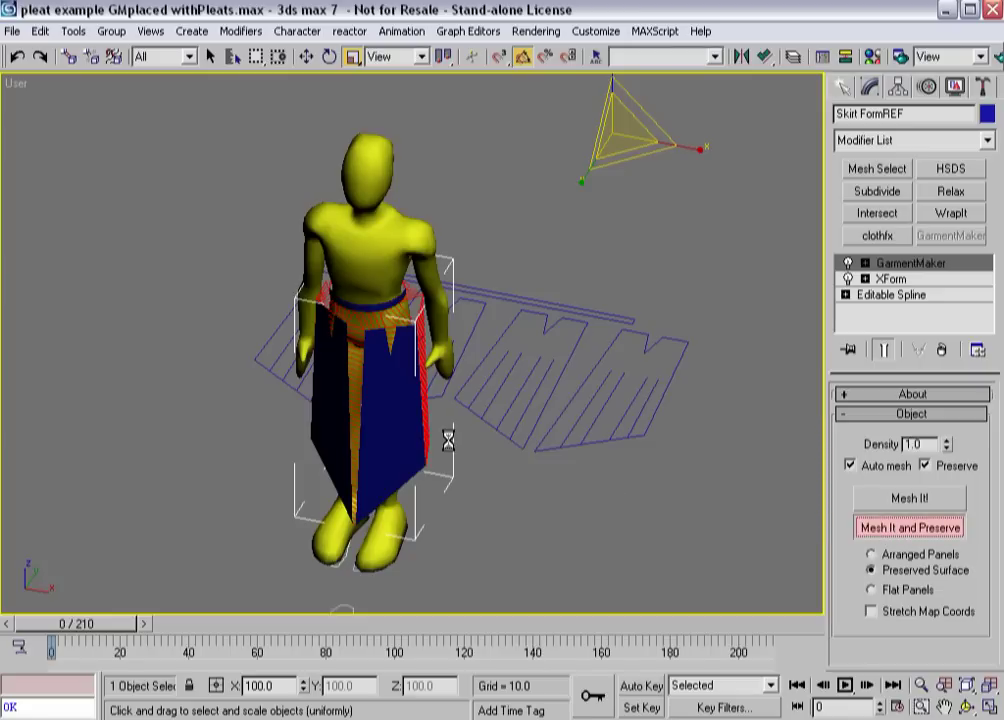
{"action": "key", "text": "F4"}
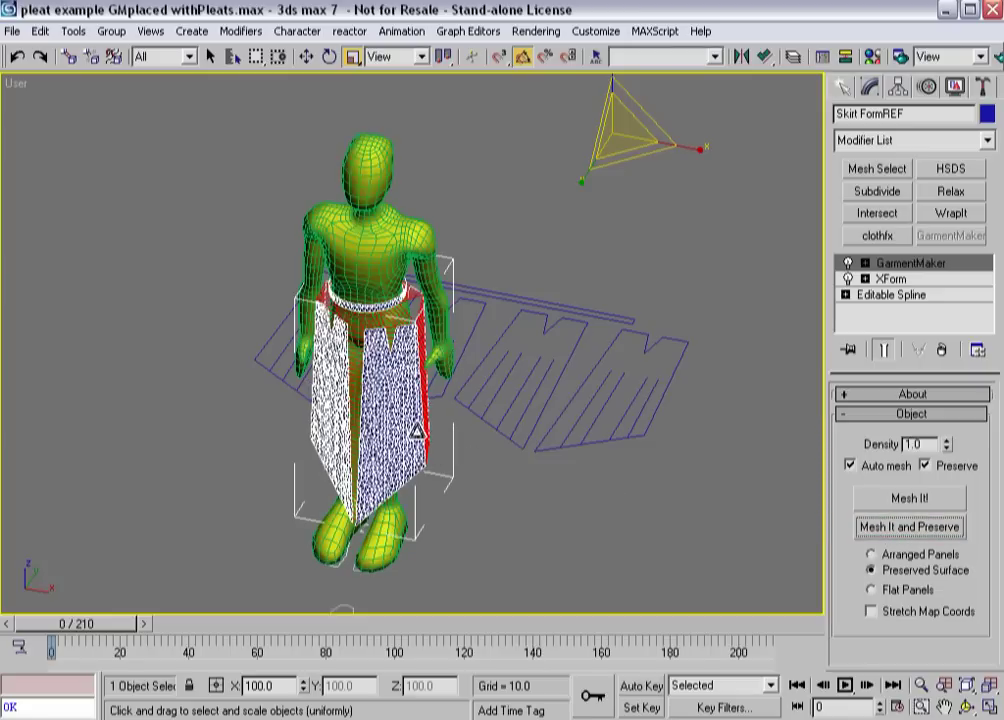
{"action": "scroll", "coordinate": [379, 423], "scroll_direction": "up", "scroll_amount": 4}
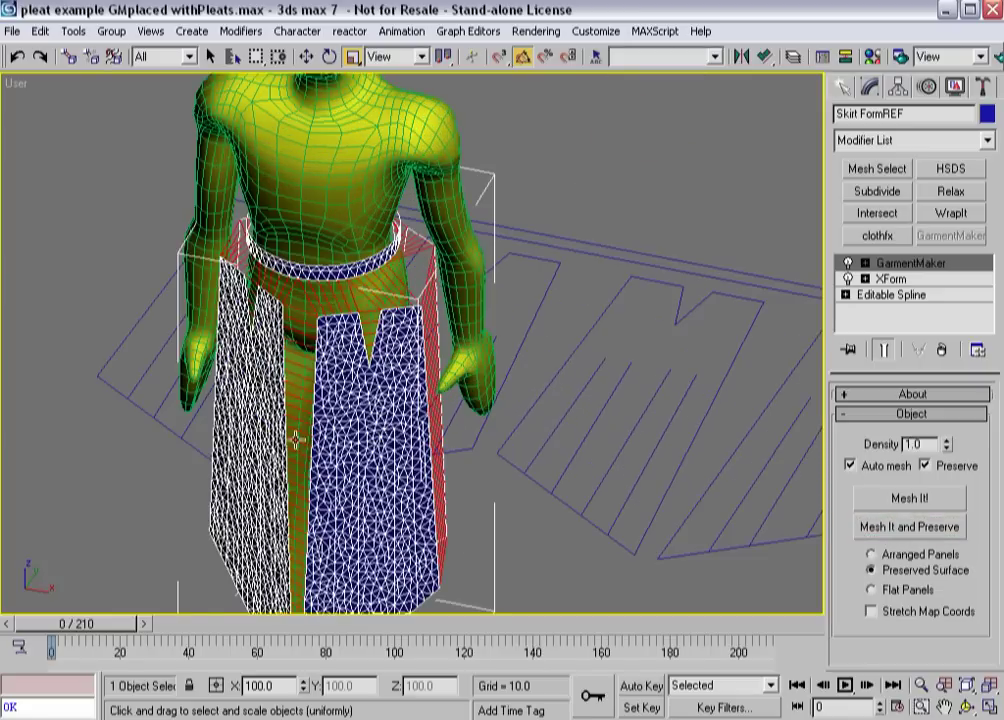
{"action": "middle_click_drag", "start_coordinate": [296, 439], "coordinate": [339, 336]}
{"action": "scroll", "coordinate": [417, 358], "scroll_direction": "up", "scroll_amount": 2}
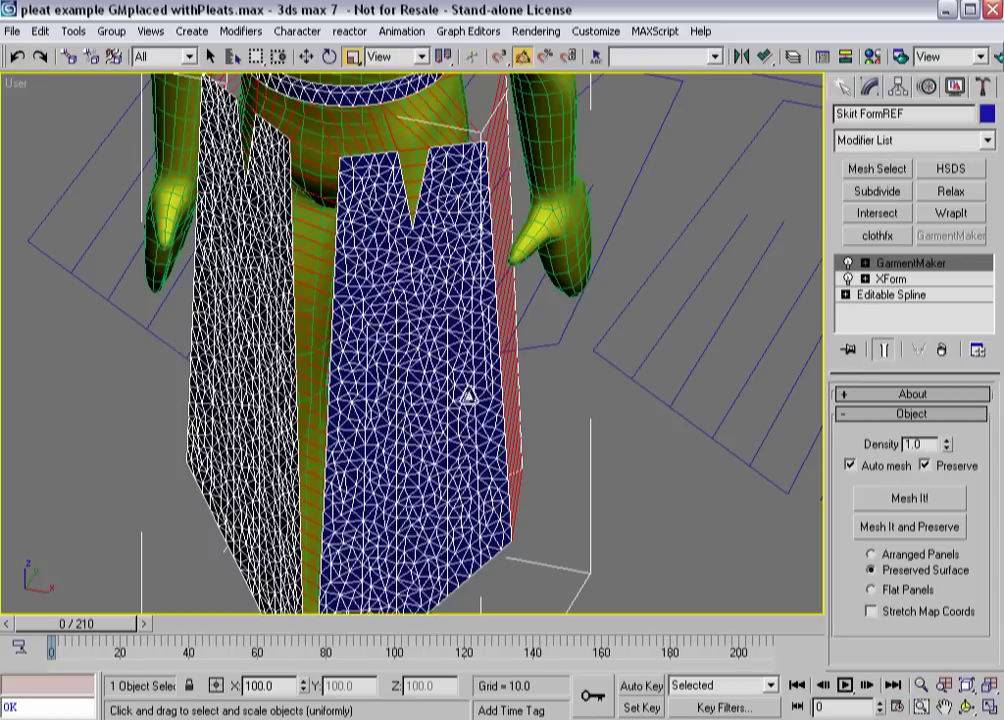
{"action": "scroll", "coordinate": [468, 395], "scroll_direction": "down", "scroll_amount": 6}
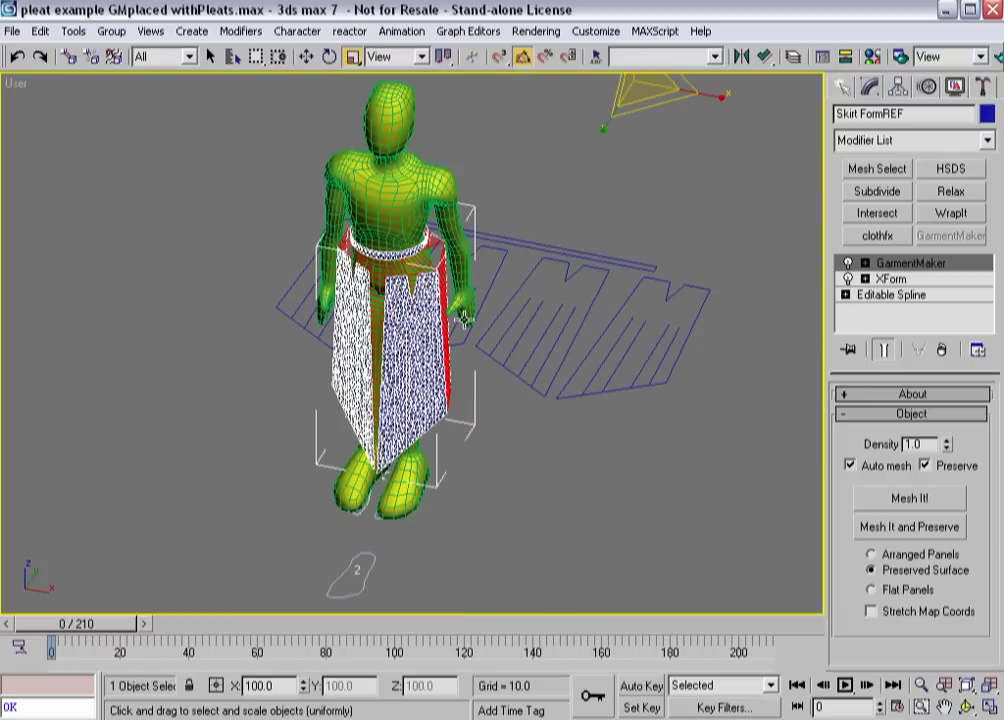
{"action": "middle_click_drag", "start_coordinate": [355, 265], "coordinate": [410, 376], "text": "alt"}
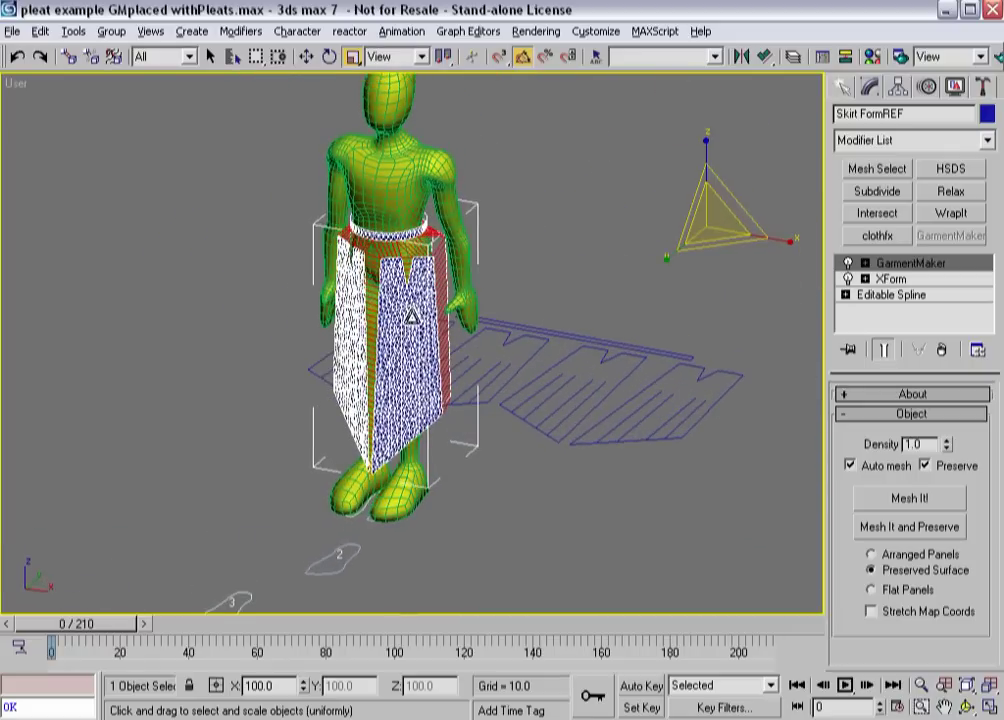
- Add a clothfx modifier to Skirt FormREF and define the object as Cloth with the Default preset
{"action": "left_click", "coordinate": [874, 236]}
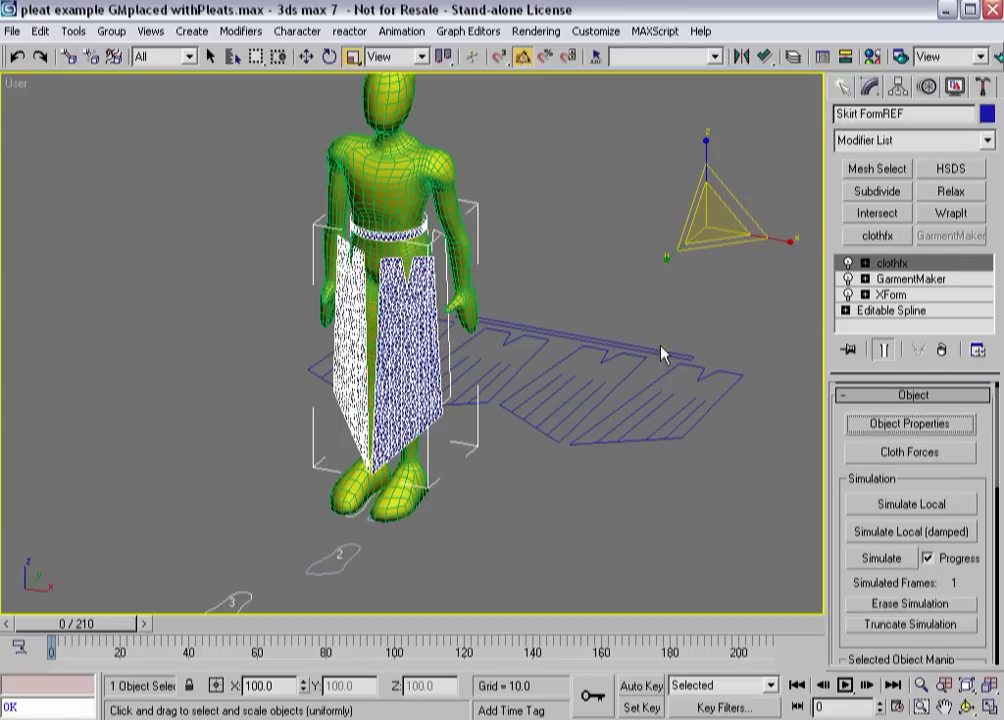
{"action": "left_click", "coordinate": [868, 428]}
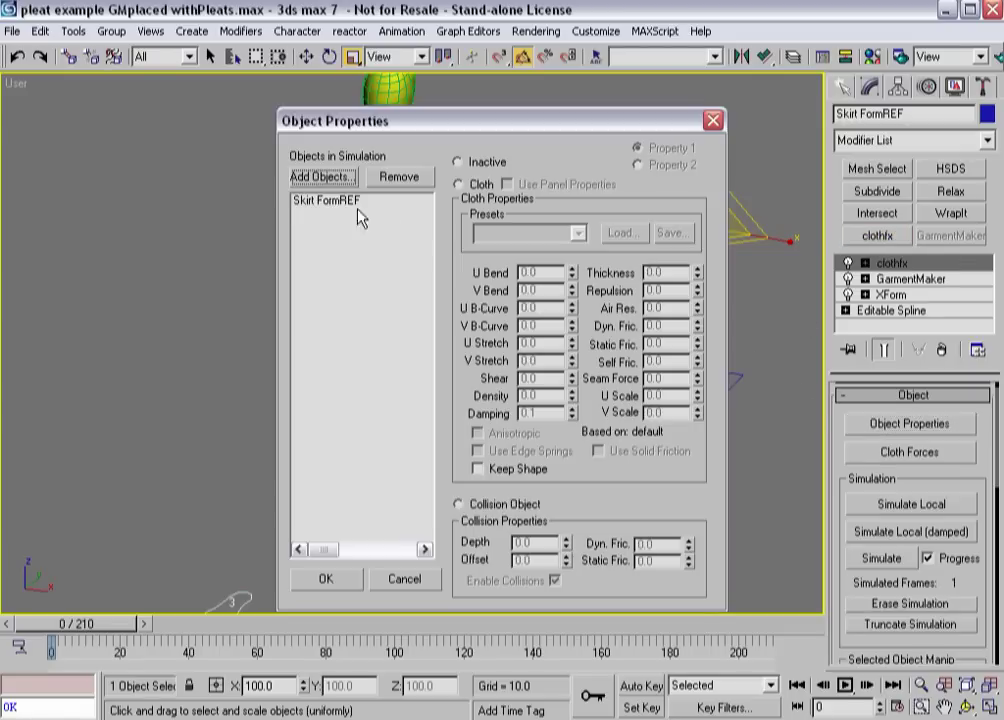
{"action": "left_click", "coordinate": [345, 201]}
{"action": "left_click", "coordinate": [458, 185]}
{"action": "left_click", "coordinate": [580, 233]}
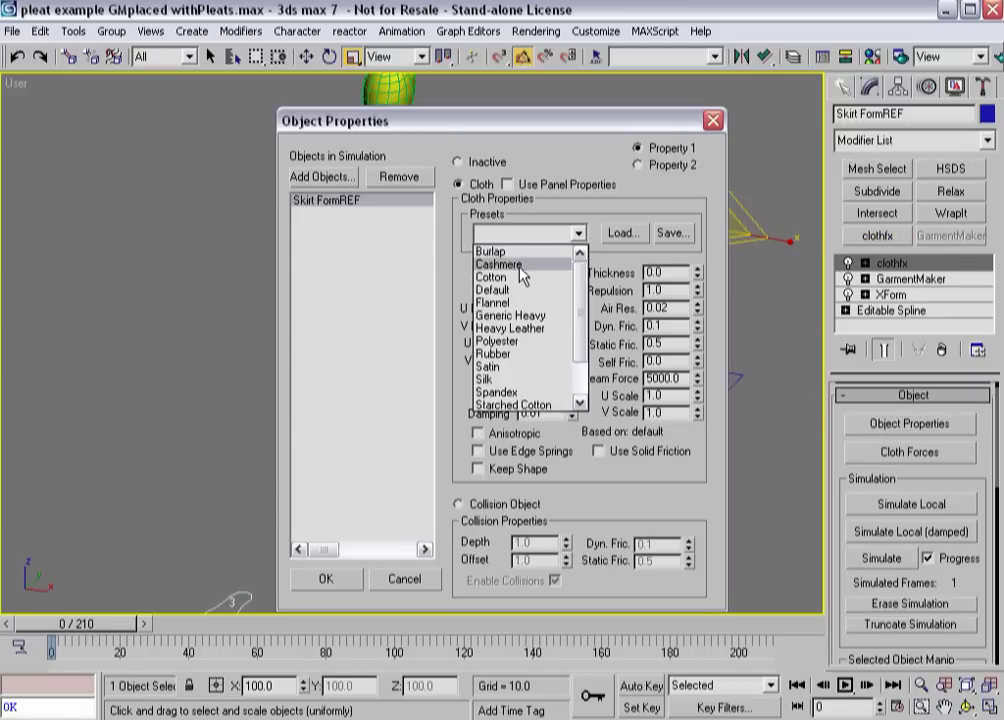
{"action": "left_click", "coordinate": [514, 290]}
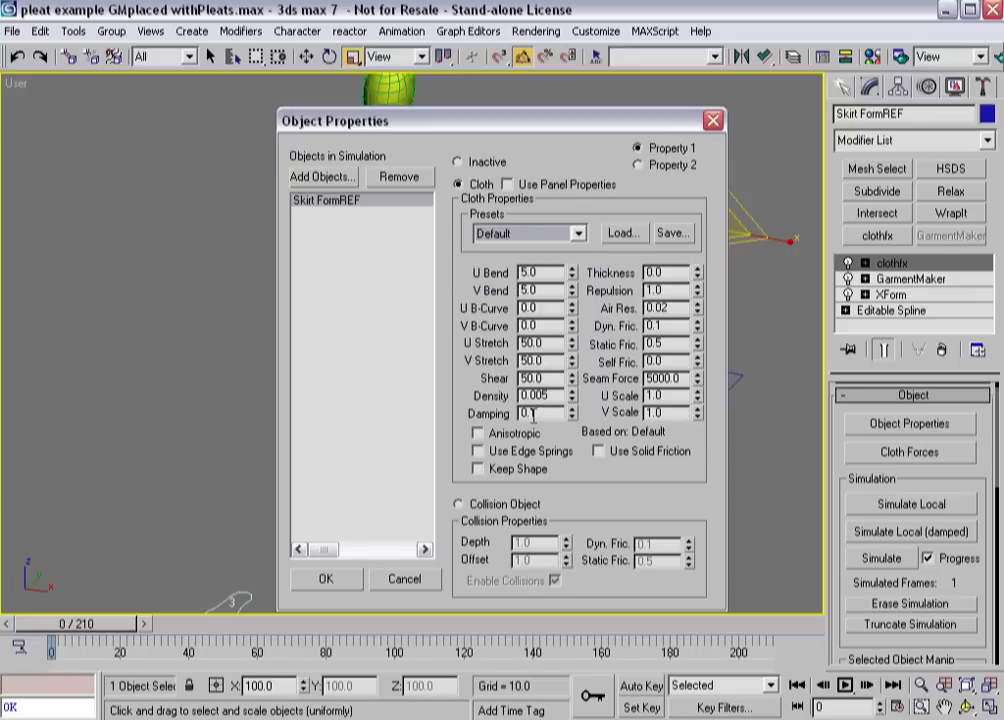